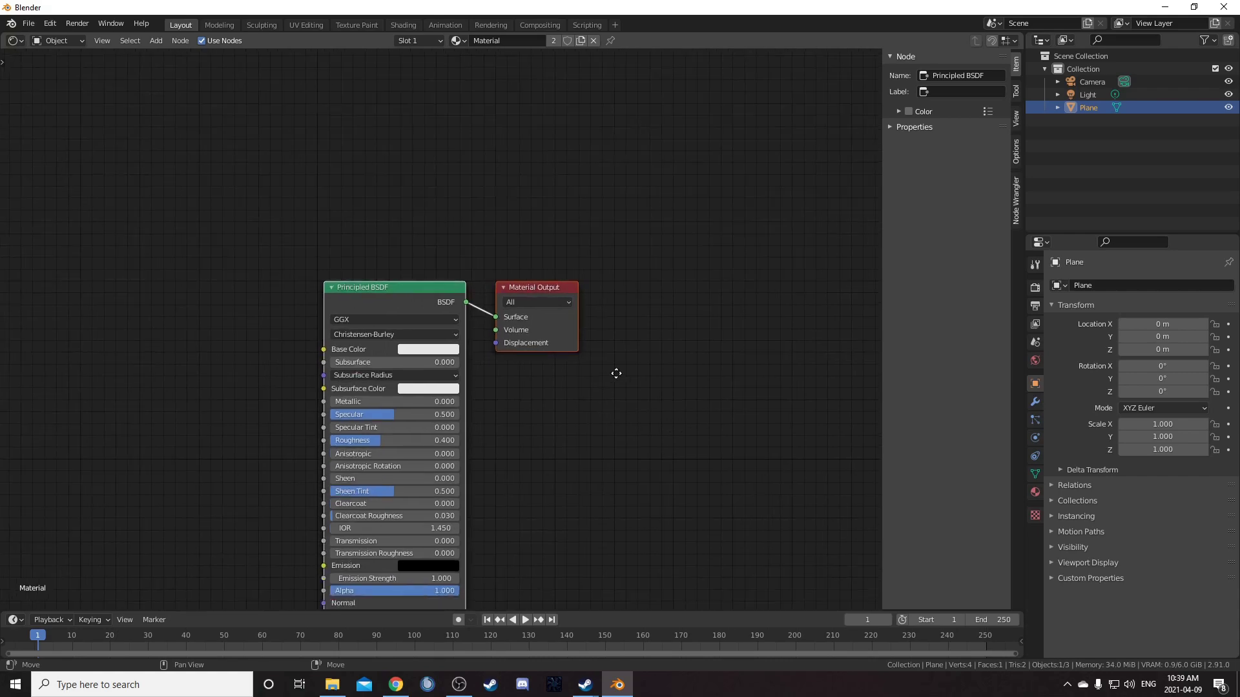
# Hide the node editor's sidebar, turn the outliner area into a 3D viewport and enlarge it in both directions.
pyautogui.press('n')
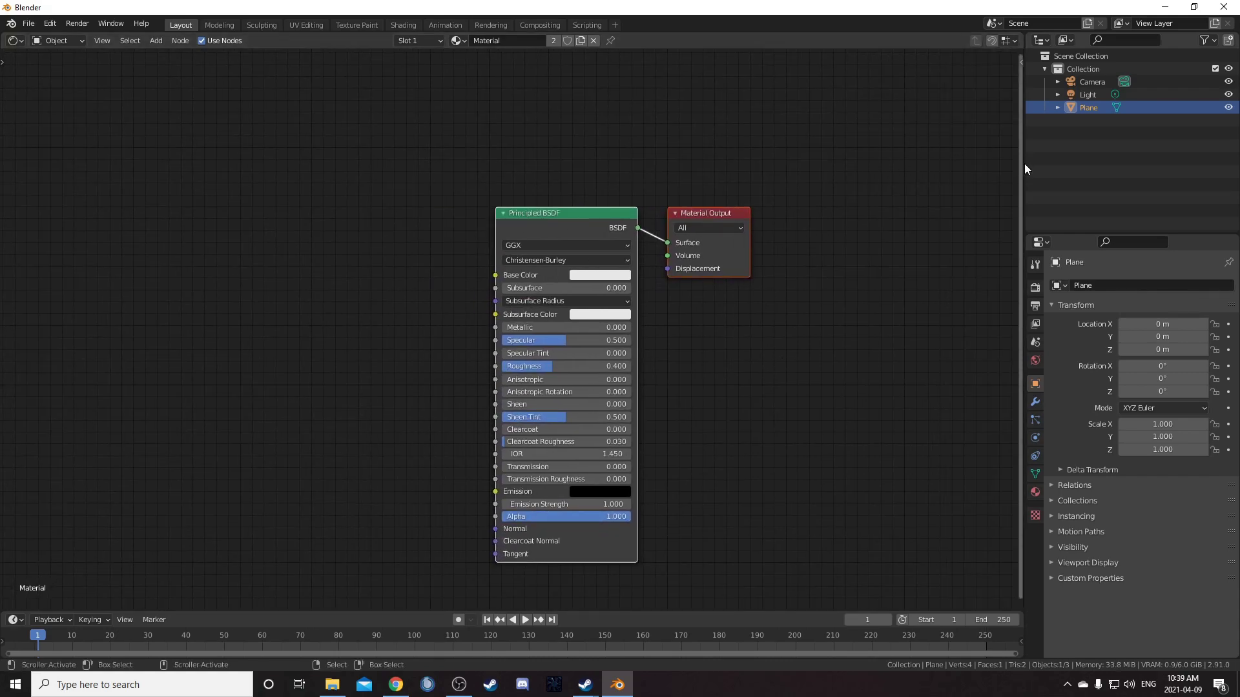
pyautogui.click(1039, 41)
pyautogui.click(708, 76)
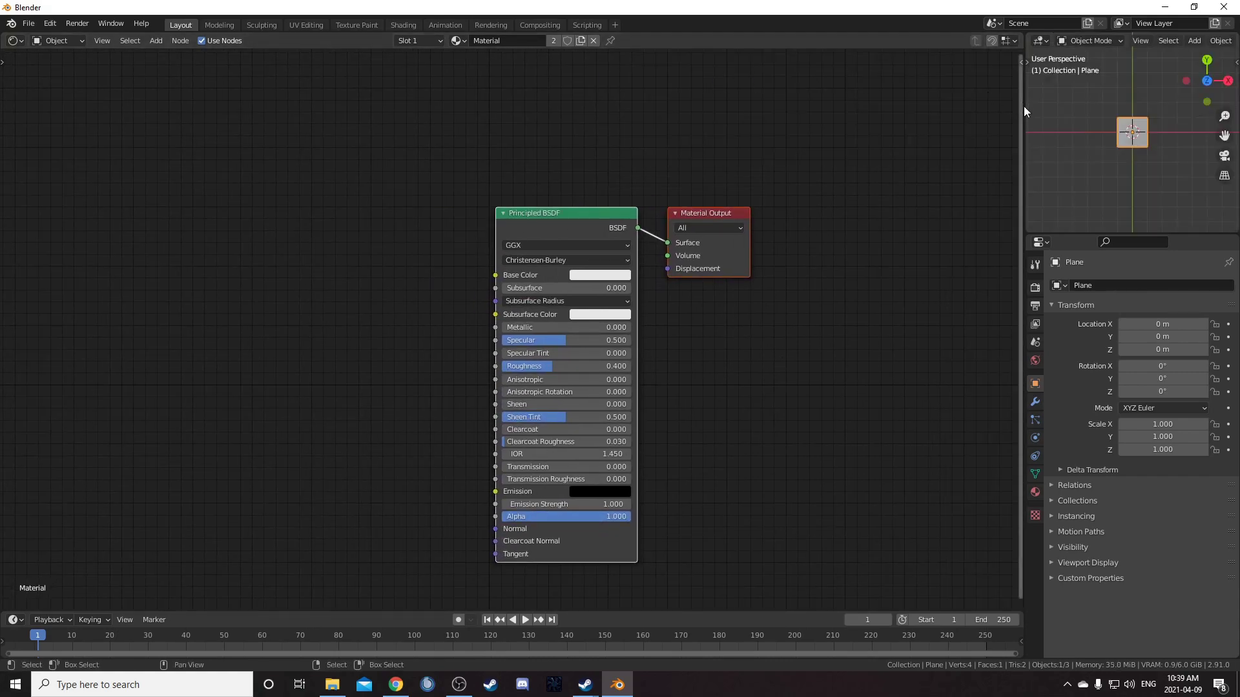
pyautogui.moveTo(1025, 114); pyautogui.dragTo(899, 116)
pyautogui.moveTo(963, 236); pyautogui.dragTo(960, 382)
# Zoom in on the plane in the 3D viewport and switch to a shading mode that shows its material.
pyautogui.scroll(10, 1016, 314)
pyautogui.press('z')
pyautogui.click(1042, 163)
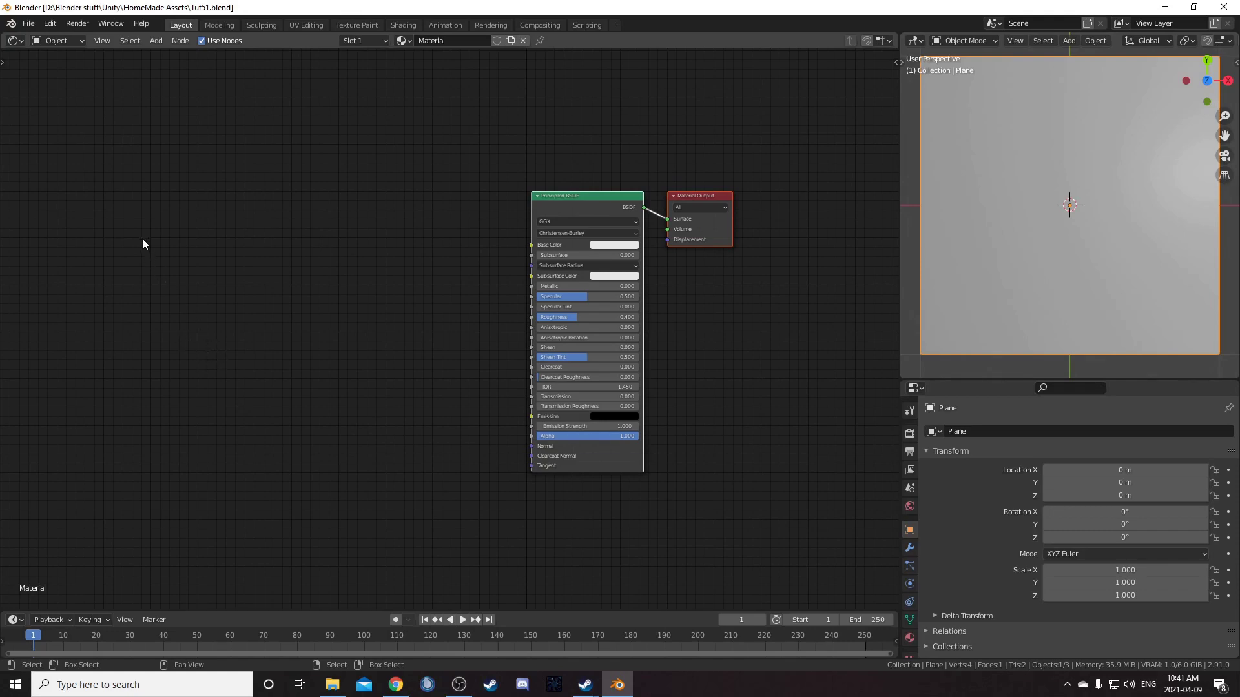
# Append the node tree NodeGroup.001 from Tut50.blend in the HomeMade Assets folder.
pyautogui.click(32, 24)
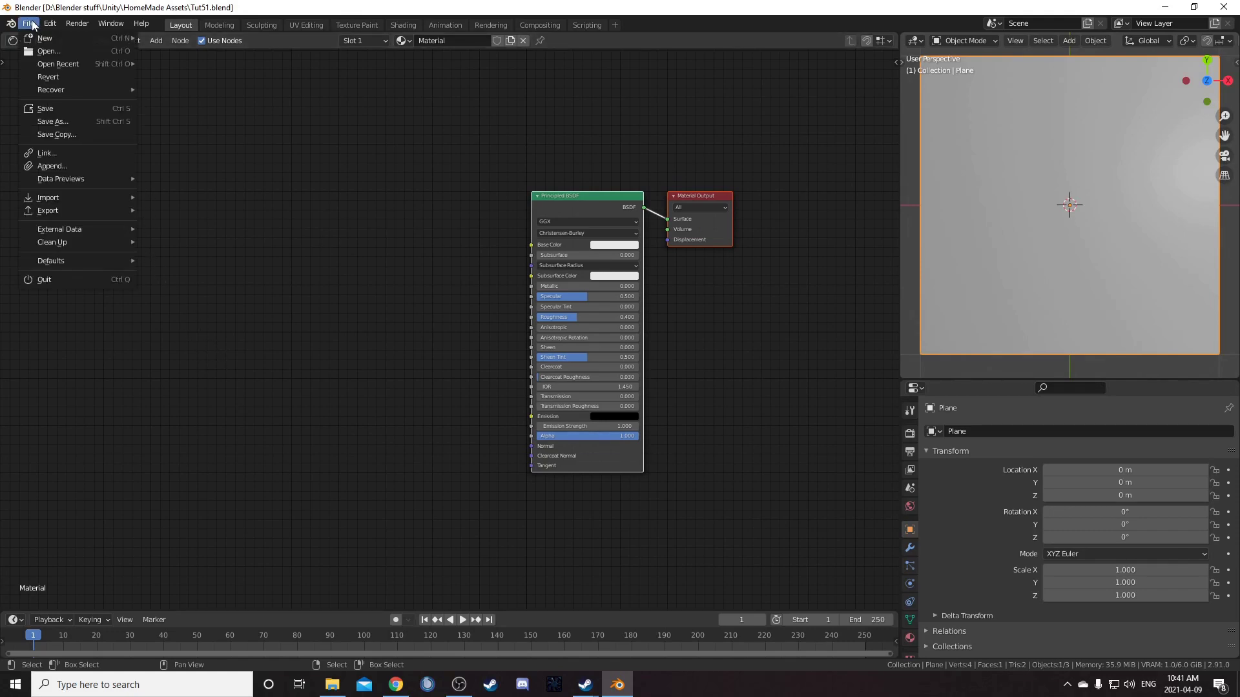
pyautogui.click(82, 166)
pyautogui.doubleClick(486, 184)
pyautogui.moveTo(807, 219); pyautogui.dragTo(799, 494)
pyautogui.scroll(-8, 471, 443)
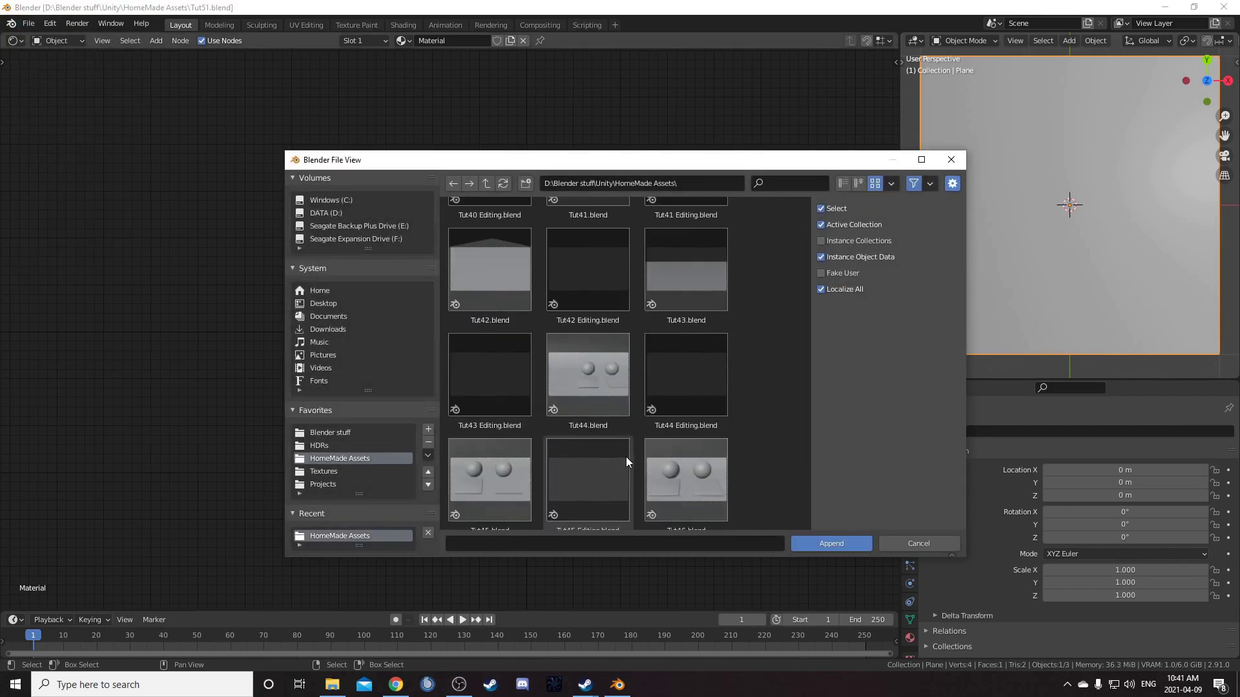
pyautogui.scroll(-5, 605, 460)
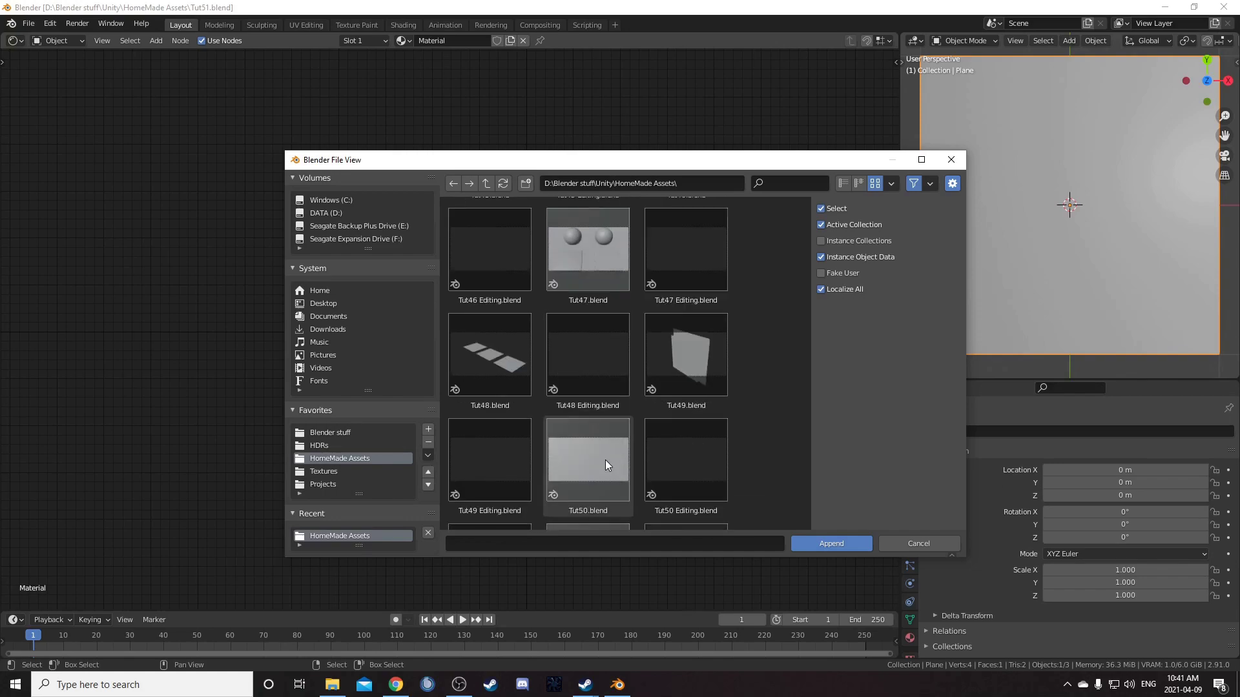
pyautogui.doubleClick(606, 459)
pyautogui.scroll(-3, 684, 333)
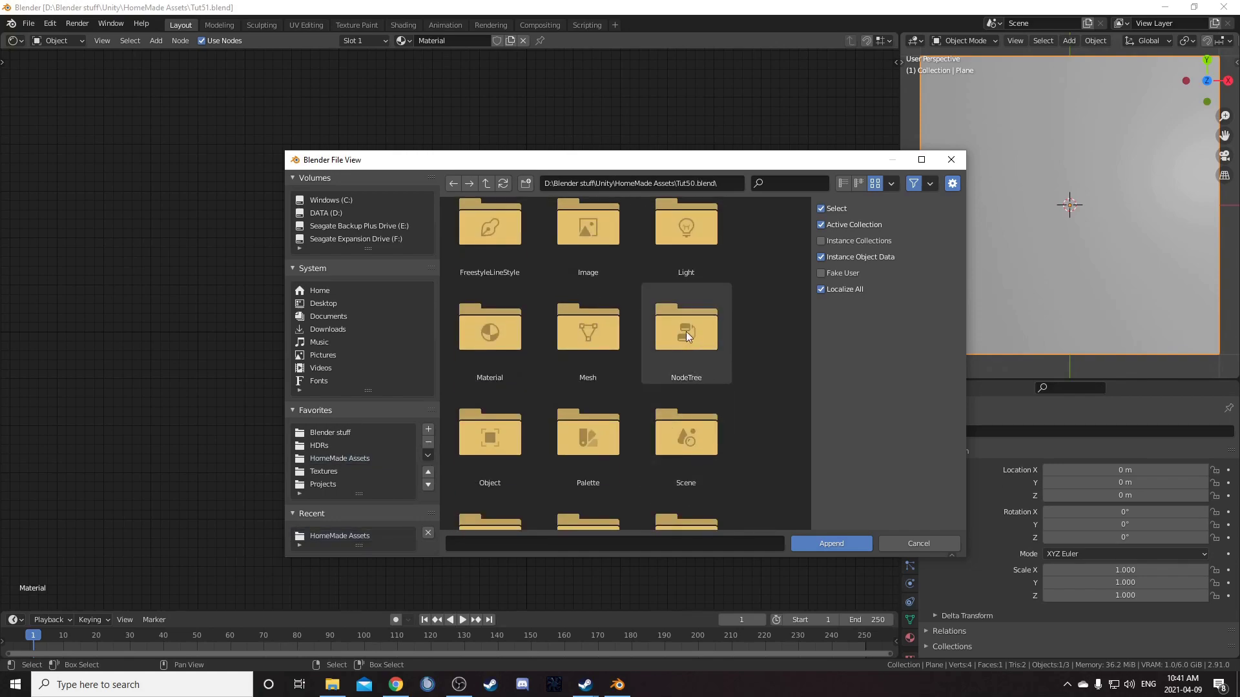
pyautogui.doubleClick(707, 335)
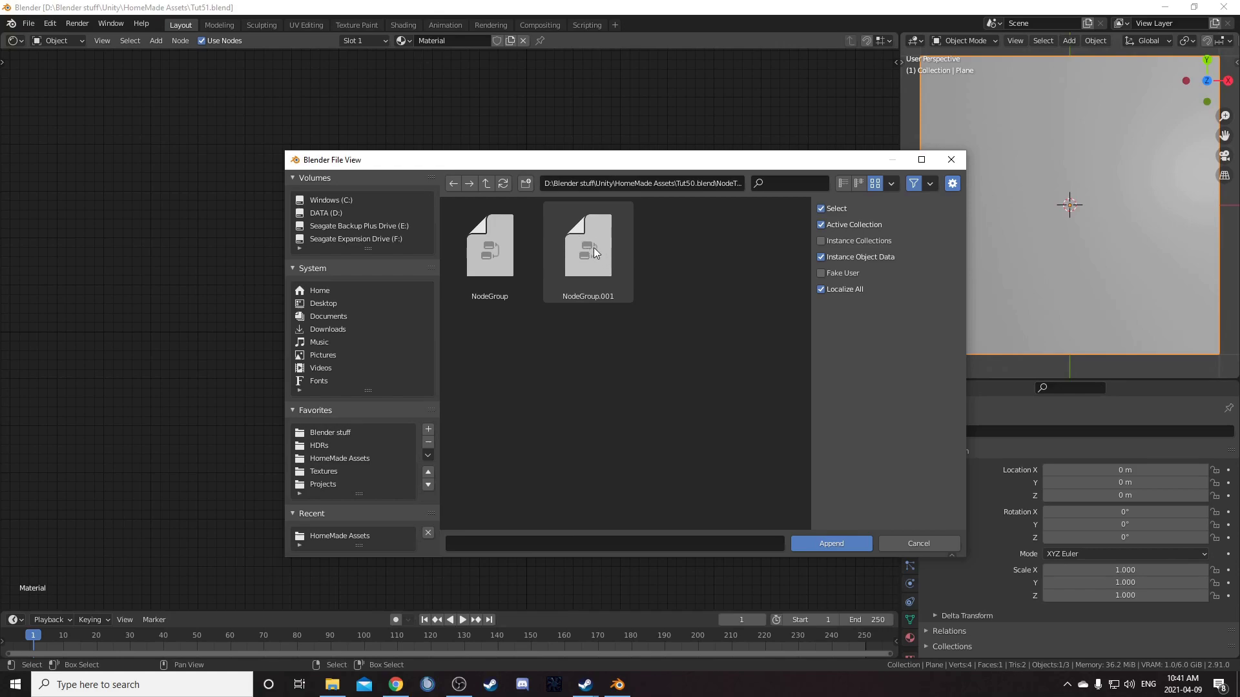
pyautogui.click(609, 259)
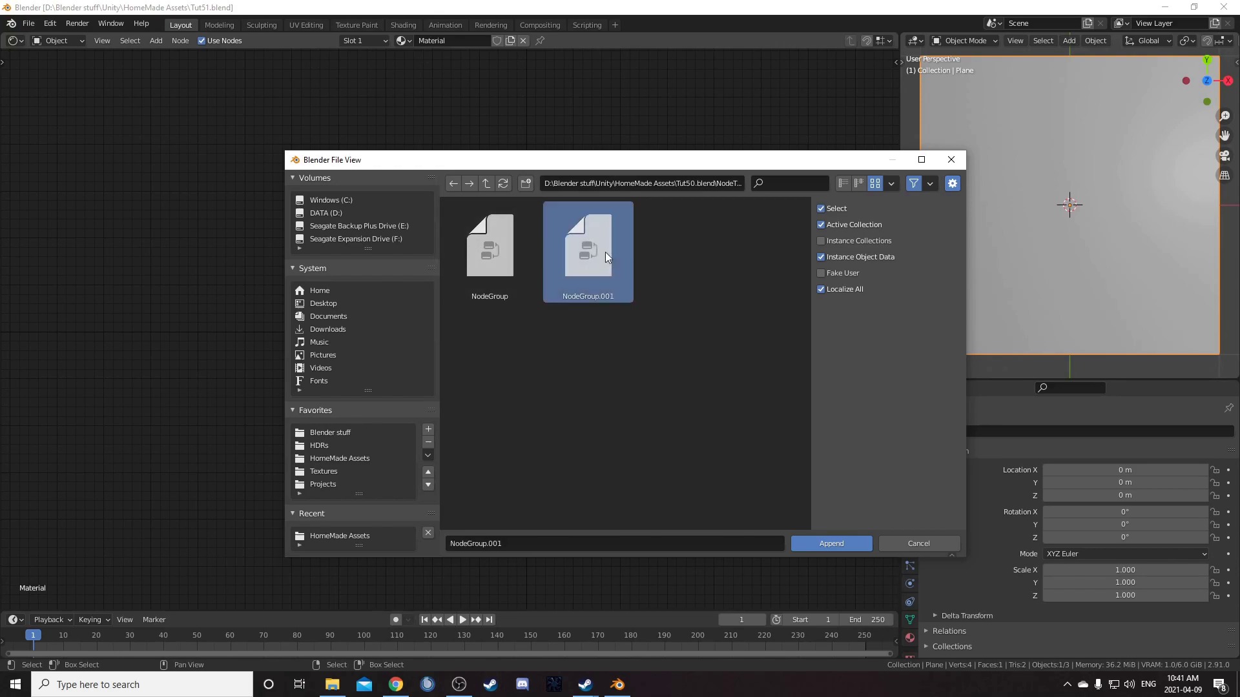
pyautogui.click(855, 543)
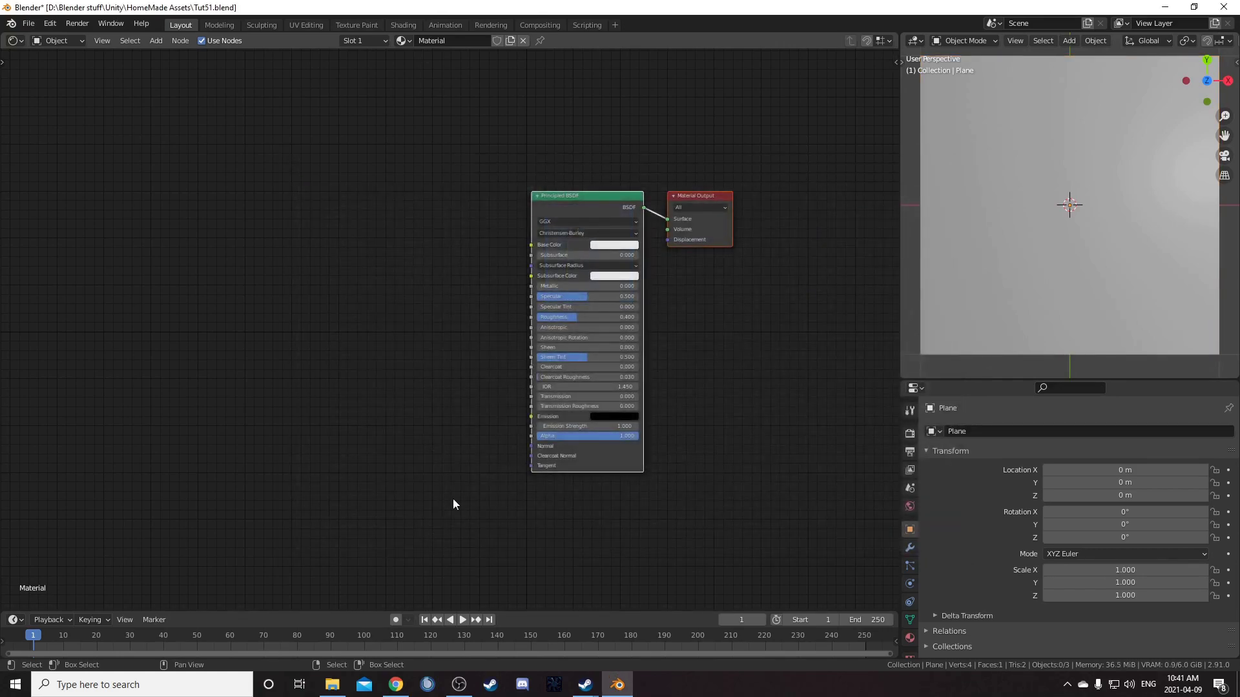
# Add the NodeGroup.001 group node to the material, below and to the left of the Principled BSDF, and preview its Result output.
pyautogui.hotkey('shift', 'a')
pyautogui.moveTo(437, 362)
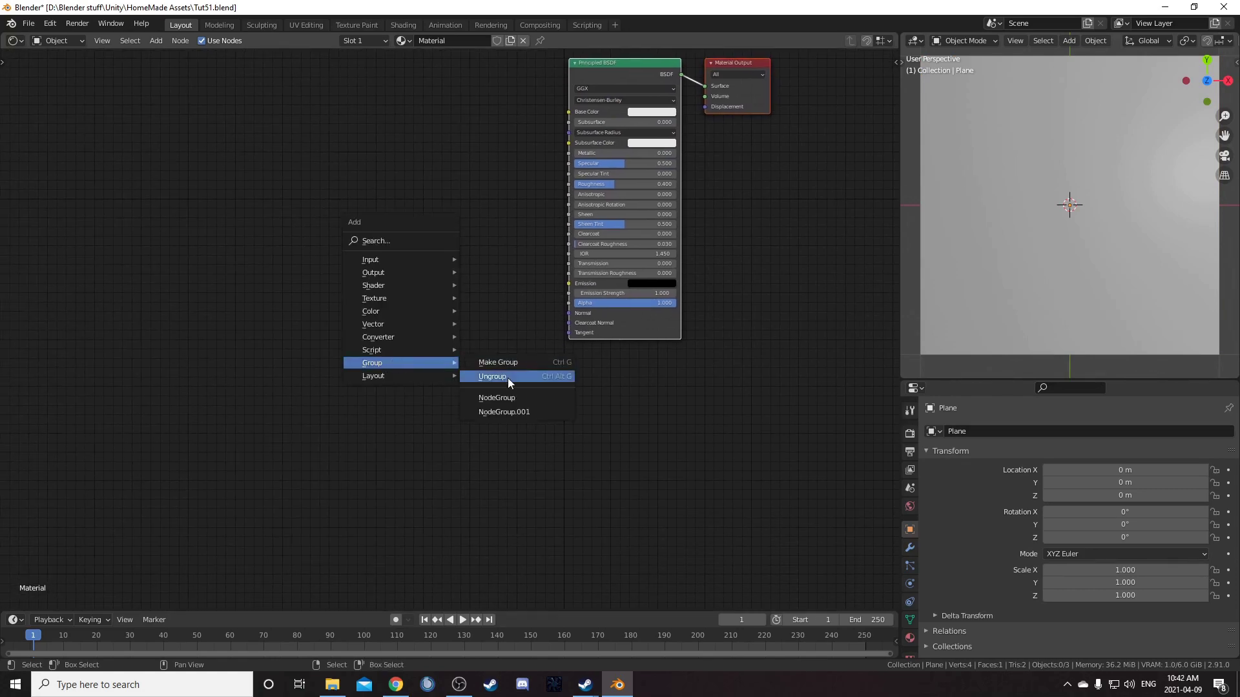
pyautogui.click(513, 412)
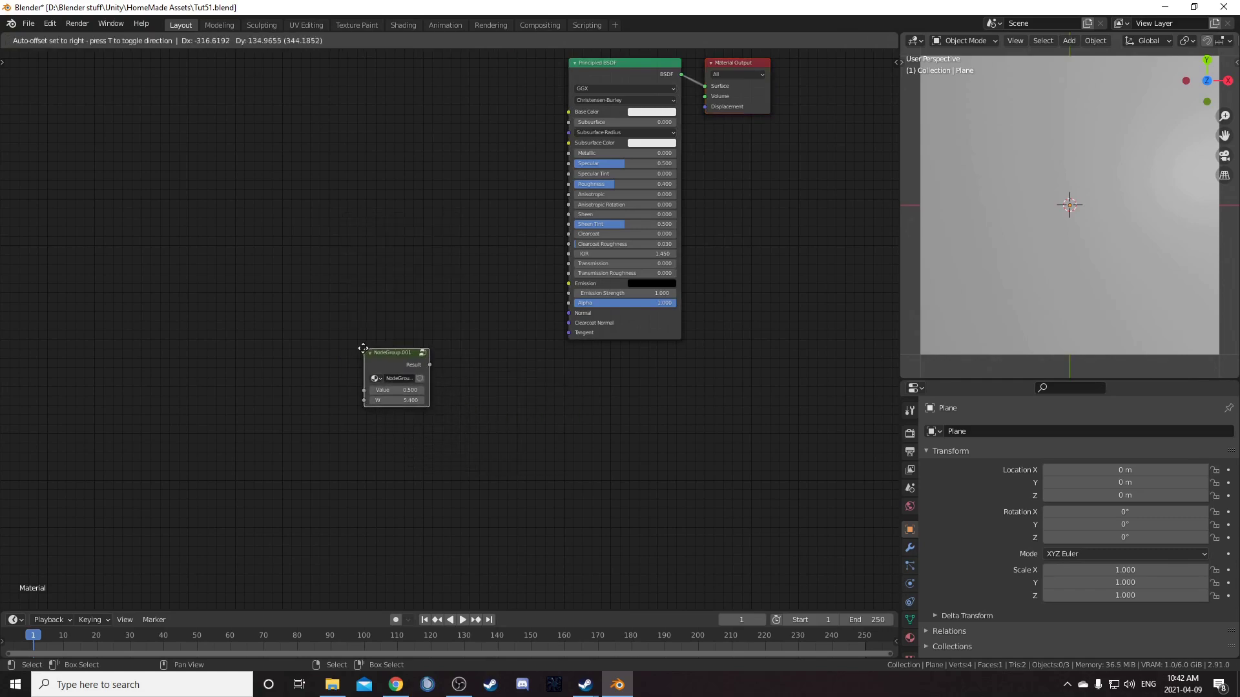
pyautogui.click(362, 345)
pyautogui.scroll(6, 439, 339)
pyautogui.scroll(-1, 415, 381)
pyautogui.keyDown('ctrl'); pyautogui.keyDown('shift'); pyautogui.click(371, 374); pyautogui.keyUp('shift'); pyautogui.keyUp('ctrl')
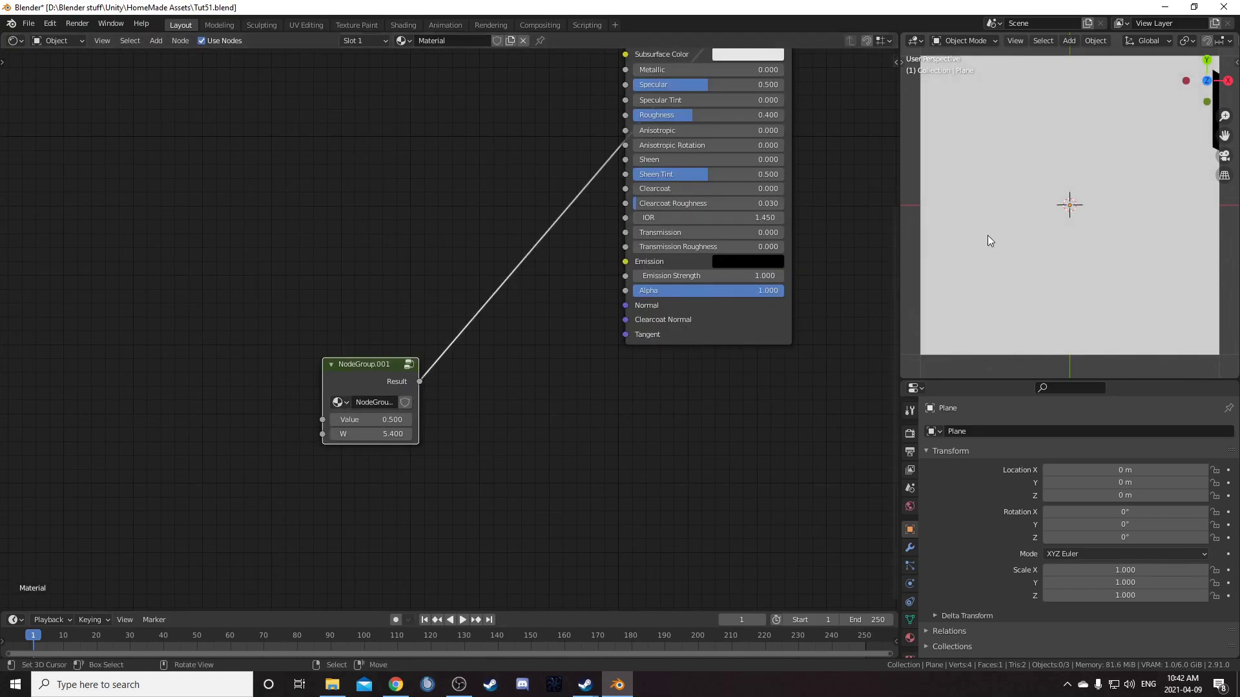
# Set the Value input of the NodeGroup.001 node to 1.
pyautogui.moveTo(379, 389); pyautogui.dragTo(441, 280, button='middle')
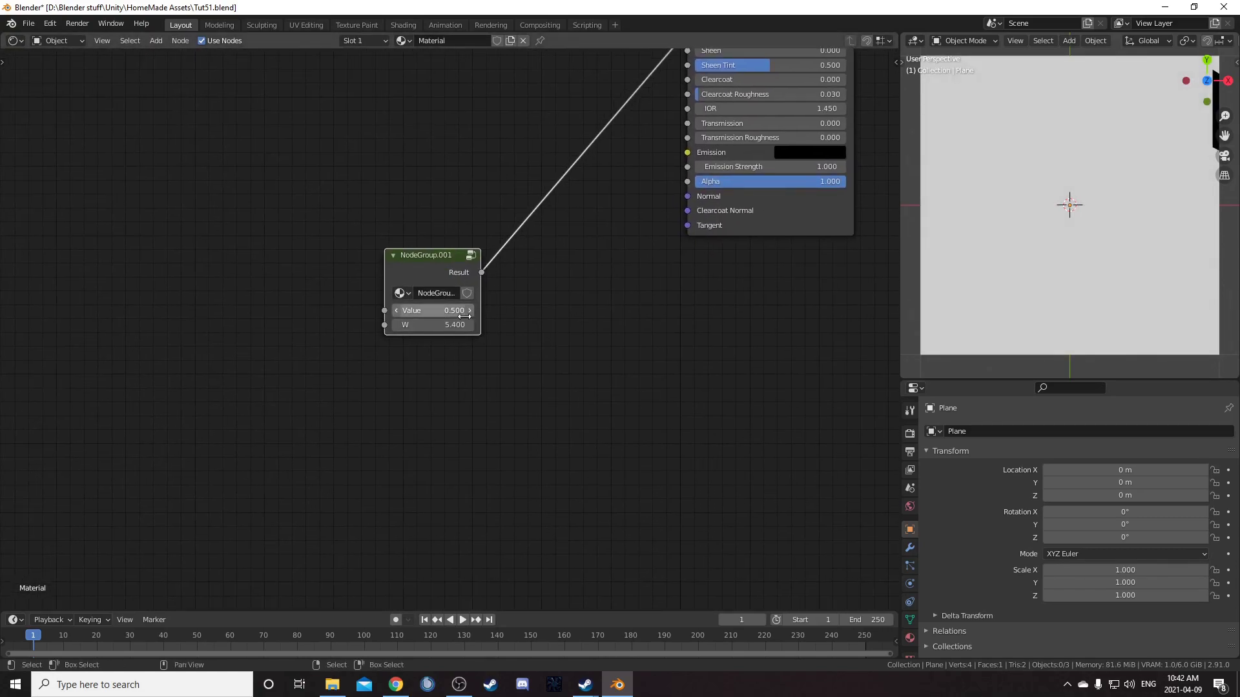
pyautogui.click(446, 311)
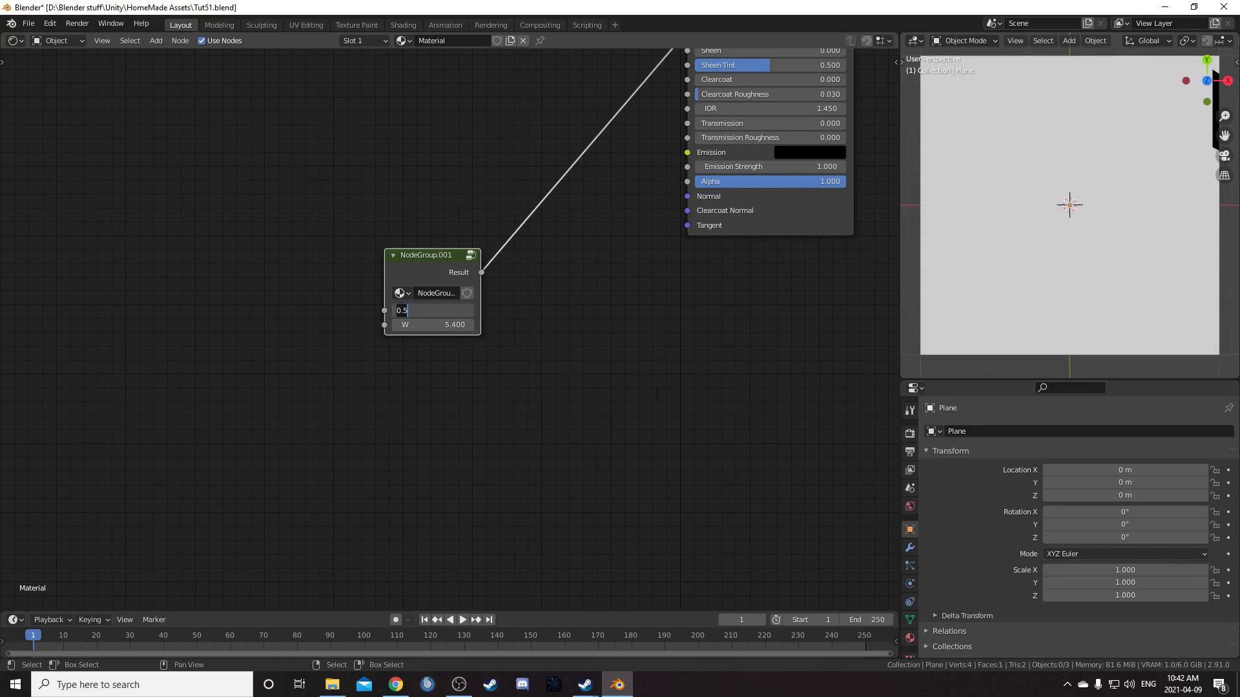
pyautogui.write('1')
pyautogui.press('Return')
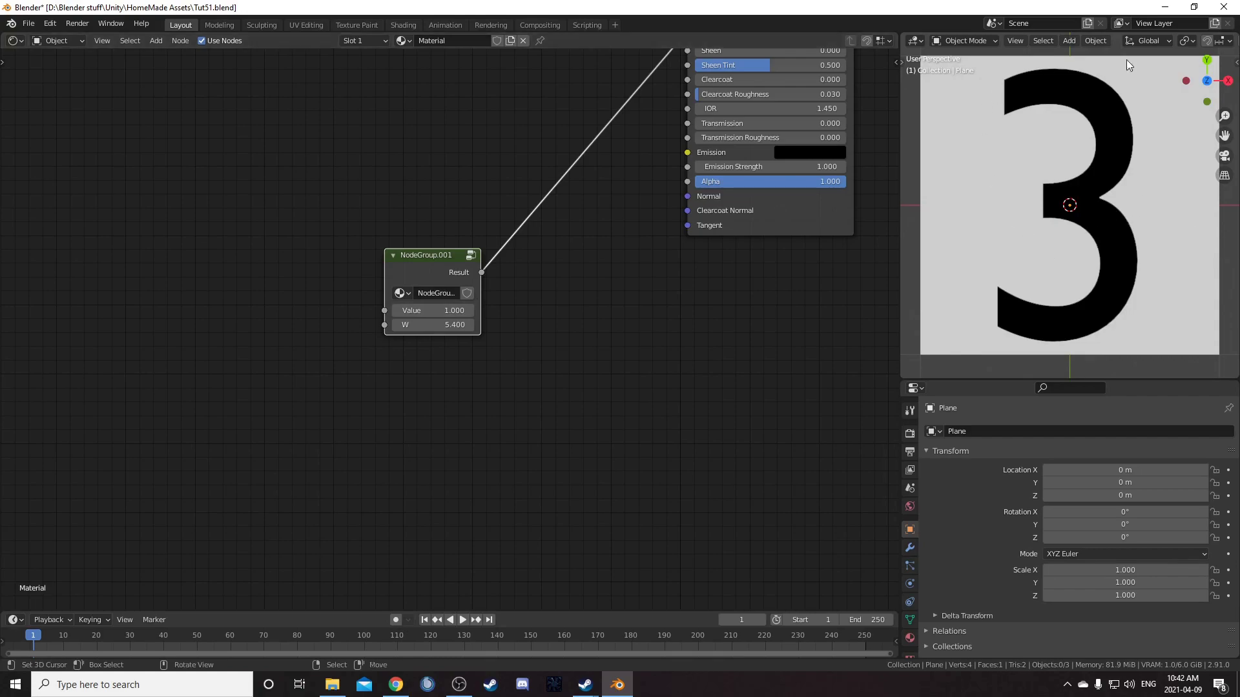
# Open the NodeGroup.001 node for editing with its interface settings shown and rename the Value input to Scale.
pyautogui.moveTo(431, 270); pyautogui.dragTo(421, 312, button='middle')
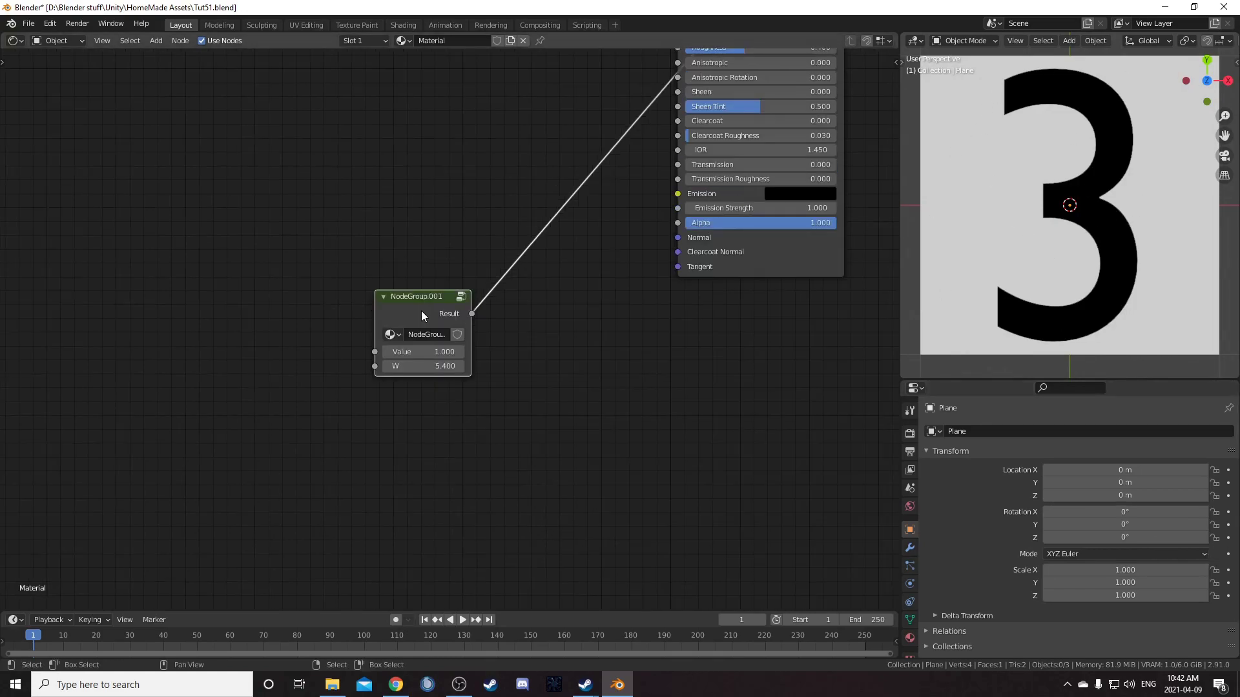
pyautogui.press('n')
pyautogui.press('Tab')
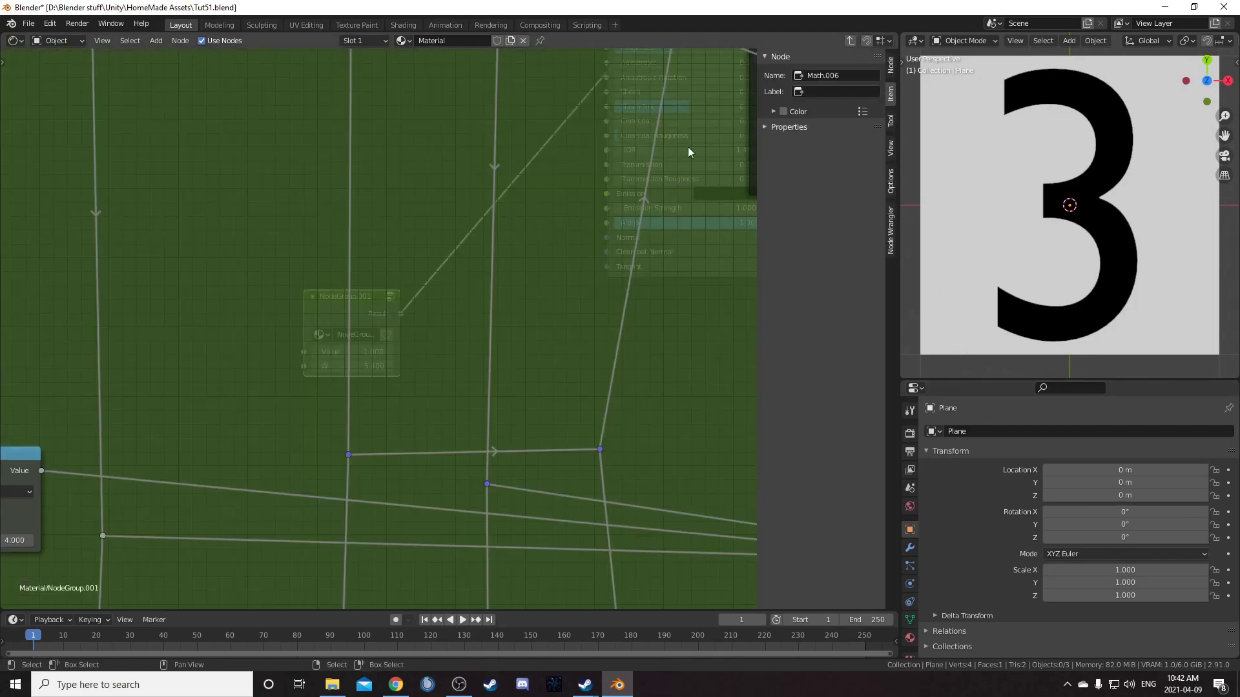
pyautogui.click(891, 66)
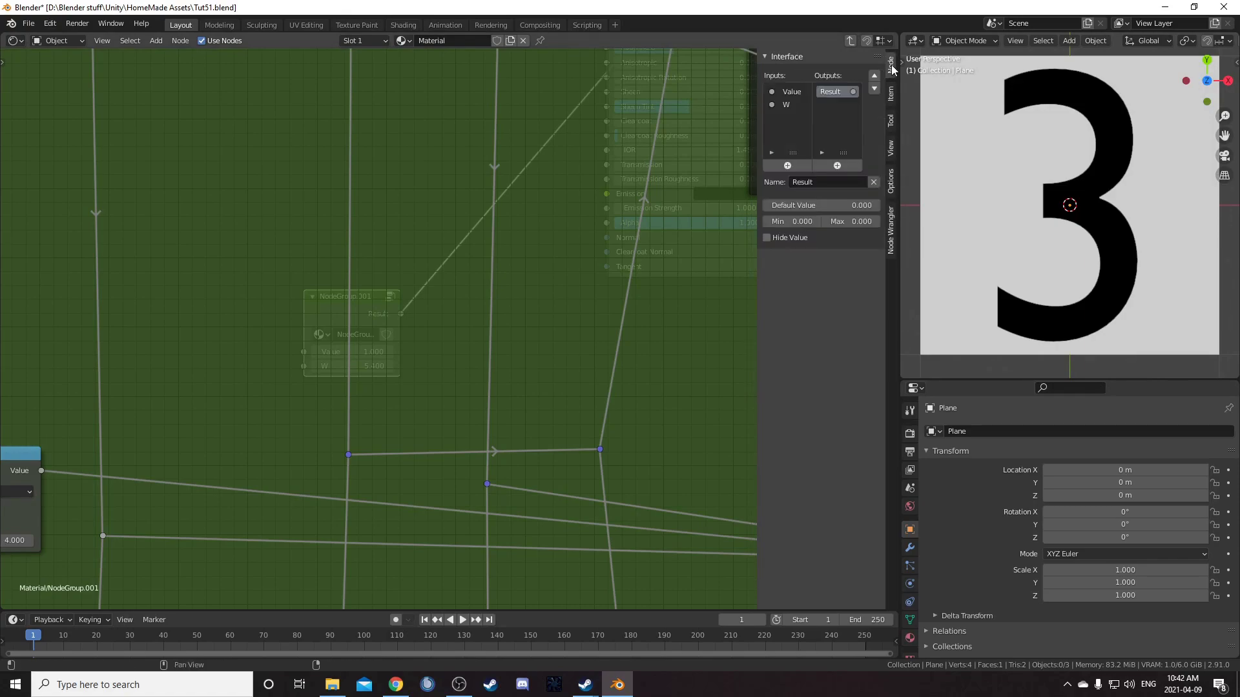
pyautogui.click(787, 92)
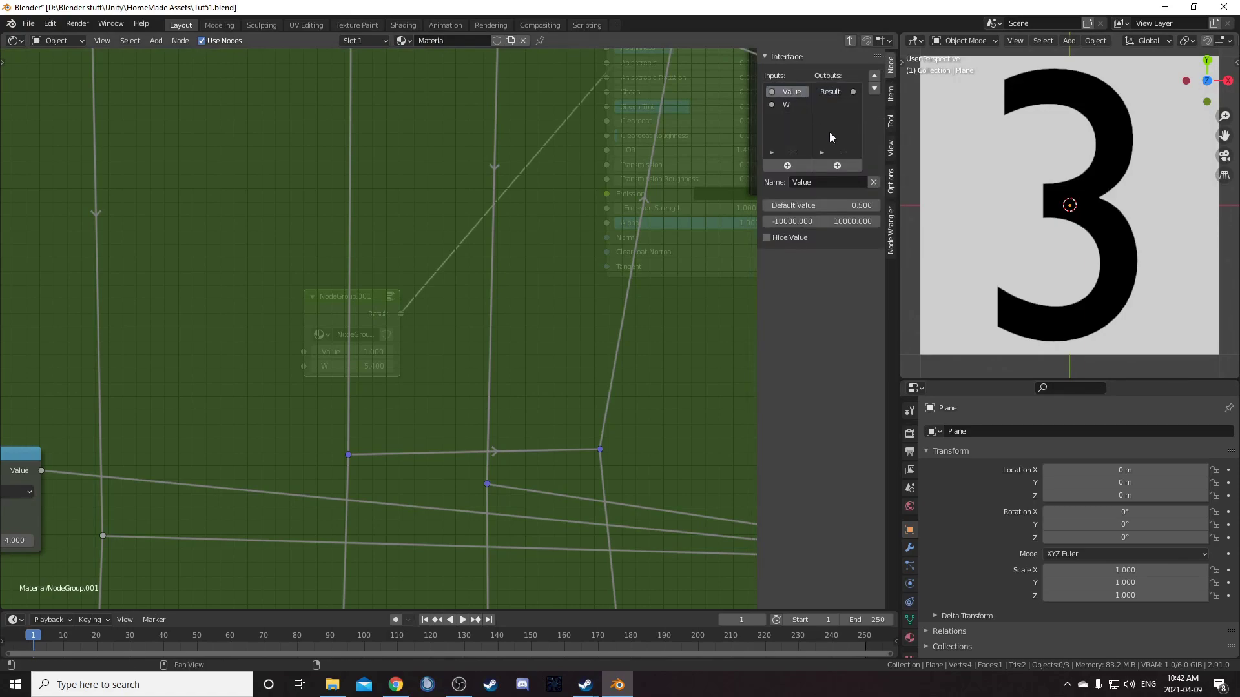
pyautogui.press('F2')
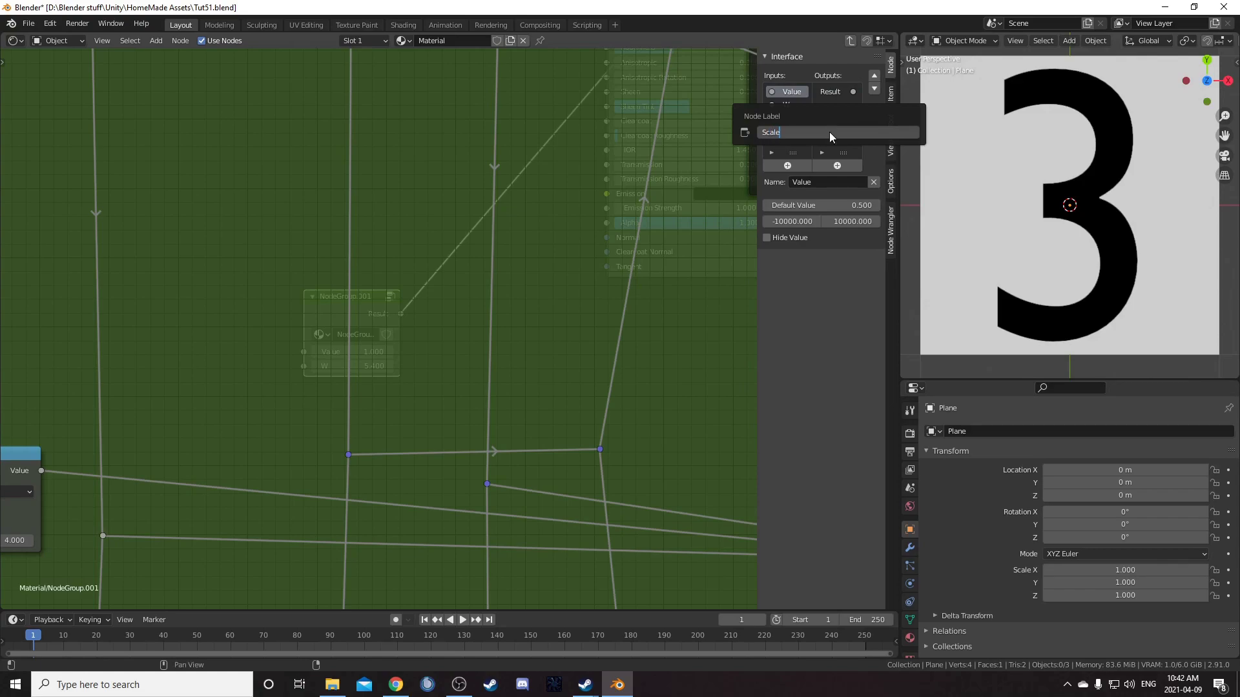
pyautogui.press('Return')
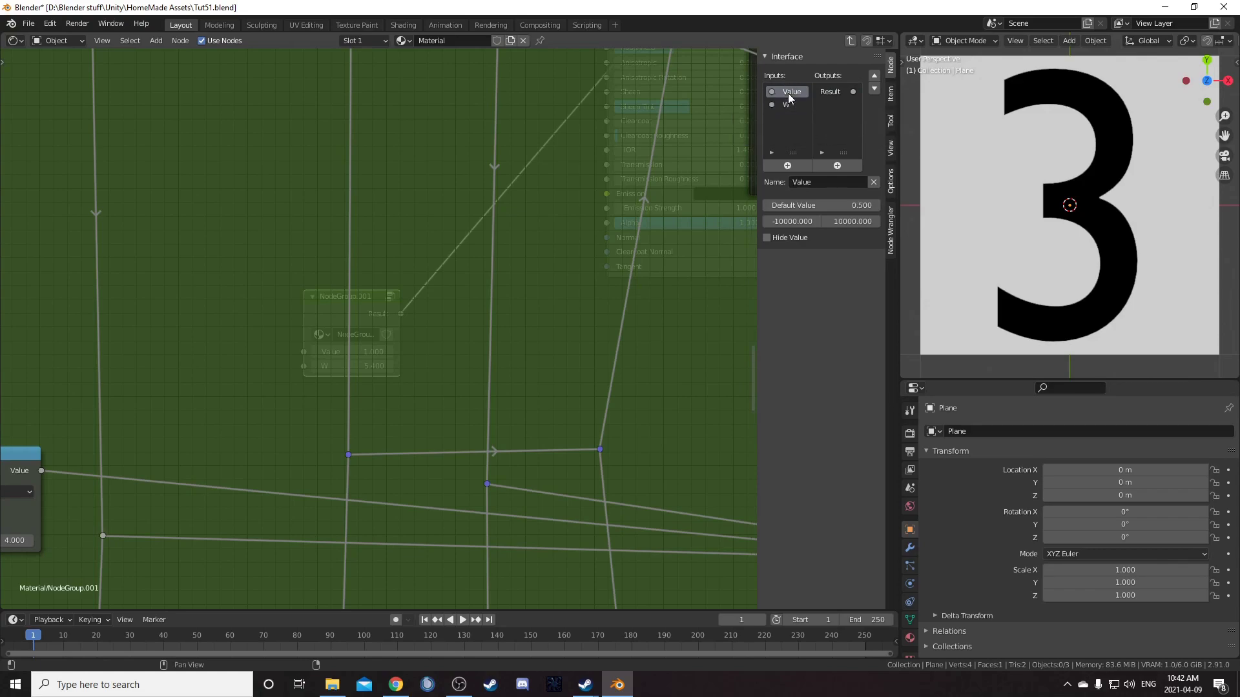
pyautogui.click(816, 182)
pyautogui.write('Scale')
pyautogui.press('Return')
# Rename the group's W input to Seed.
pyautogui.click(786, 106)
pyautogui.write('Seed')
pyautogui.press('Return')
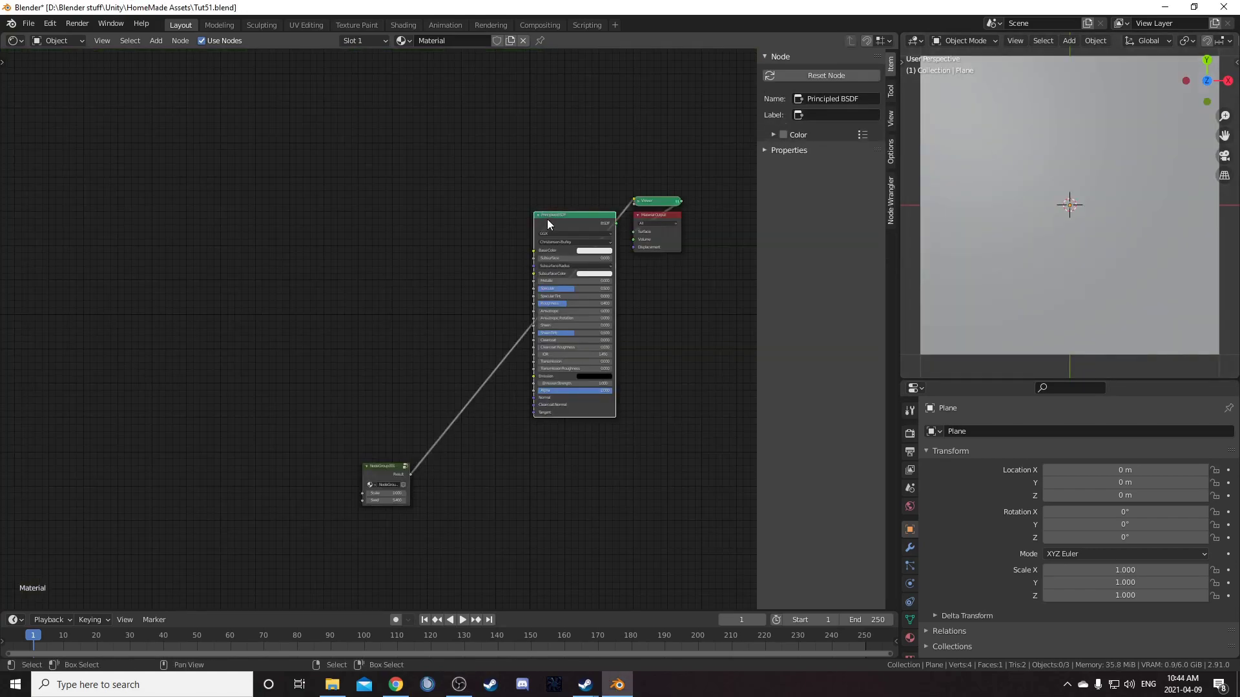
# Add a Texture Coordinate node in the empty area left of the shader and preview its Generated output.
pyautogui.hotkey('shift', 'a')
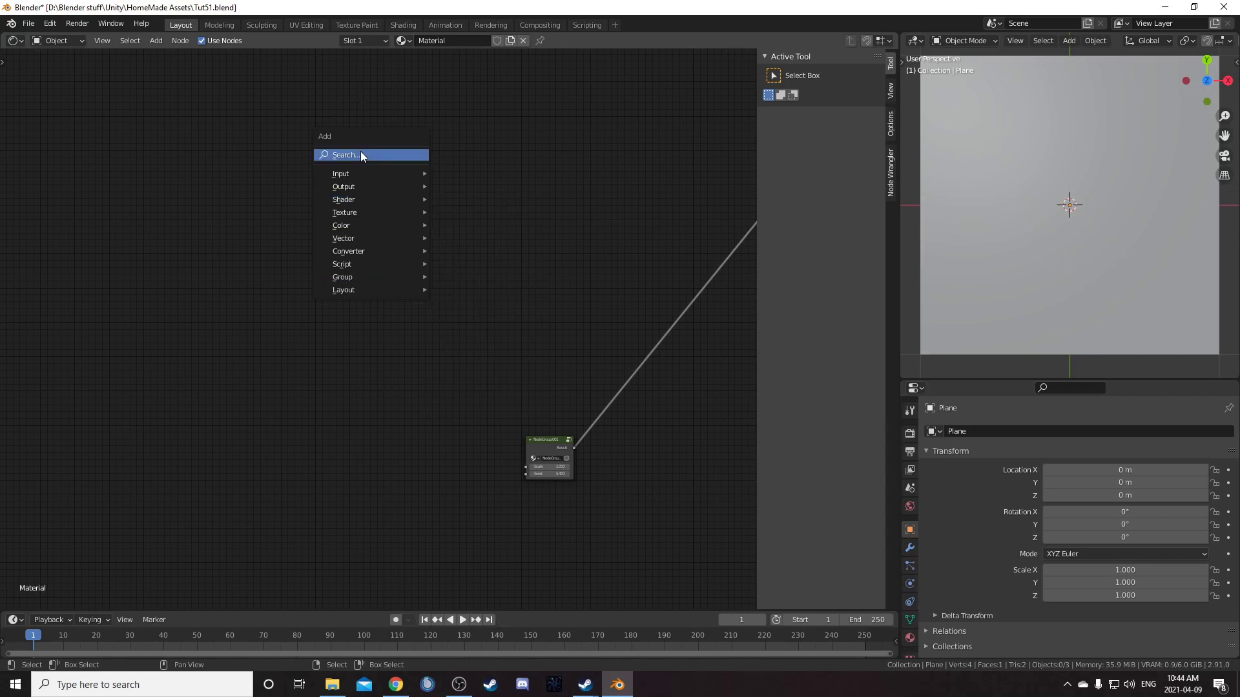
pyautogui.click(361, 151)
pyautogui.write('tes')
pyautogui.click(412, 176)
pyautogui.click(330, 191)
pyautogui.scroll(4, 324, 192)
pyautogui.keyDown('ctrl'); pyautogui.keyDown('shift'); pyautogui.click(294, 116); pyautogui.keyUp('shift'); pyautogui.keyUp('ctrl')
# Add a Separate XYZ node and insert it on the link coming from the Texture Coordinate's Generated output.
pyautogui.moveTo(484, 189); pyautogui.dragTo(396, 280, button='middle')
pyautogui.hotkey('shift', 'a')
pyautogui.click(398, 281)
pyautogui.write('sep')
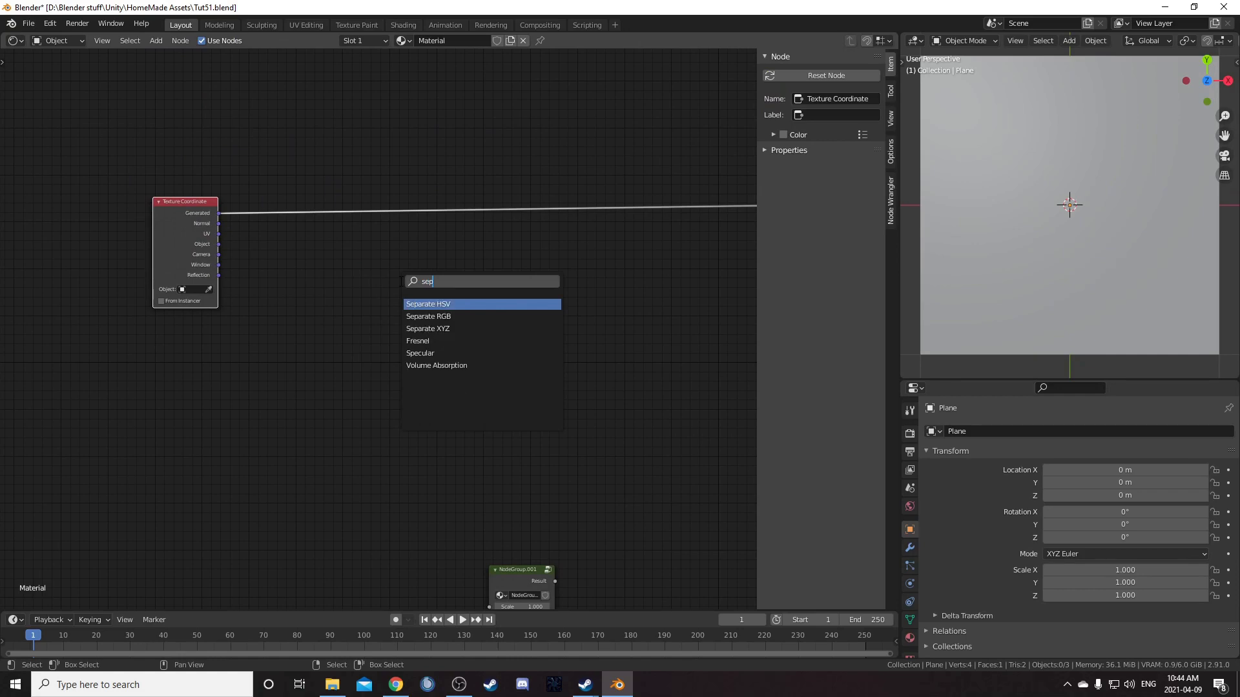
pyautogui.press('Down')
pyautogui.press('Down')
pyautogui.press('Return')
pyautogui.click(378, 233)
# Hide the node editor's sidebar and switch the 3D viewport's shading so the previewed X gradient shows on the plane.
pyautogui.keyDown('ctrl'); pyautogui.moveTo(378, 233); pyautogui.dragTo(412, 384, button='middle'); pyautogui.keyUp('ctrl')
pyautogui.press('n')
pyautogui.press('z')
pyautogui.click(1111, 222)
# Insert a Math node on the Separate XYZ's X output link and set its operation to Snap.
pyautogui.scroll(3, 431, 346)
pyautogui.moveTo(405, 363); pyautogui.dragTo(476, 412, button='middle')
pyautogui.hotkey('shift', 'a')
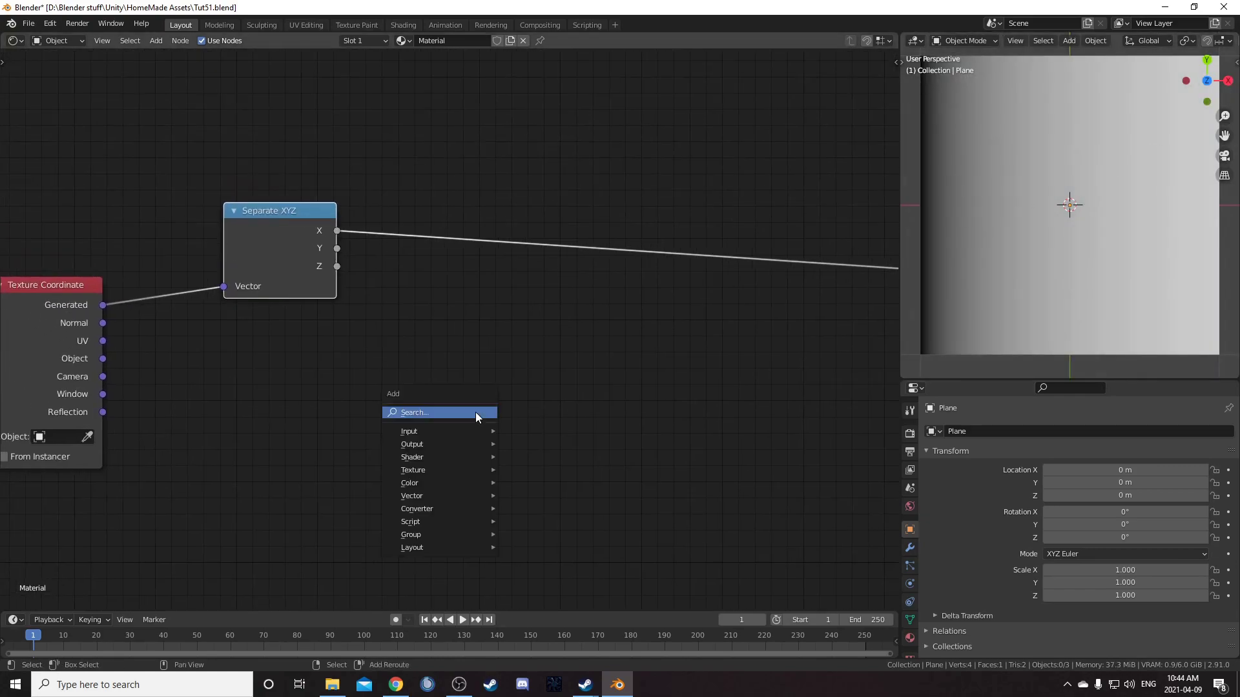
pyautogui.click(476, 412)
pyautogui.write('math')
pyautogui.press('Return')
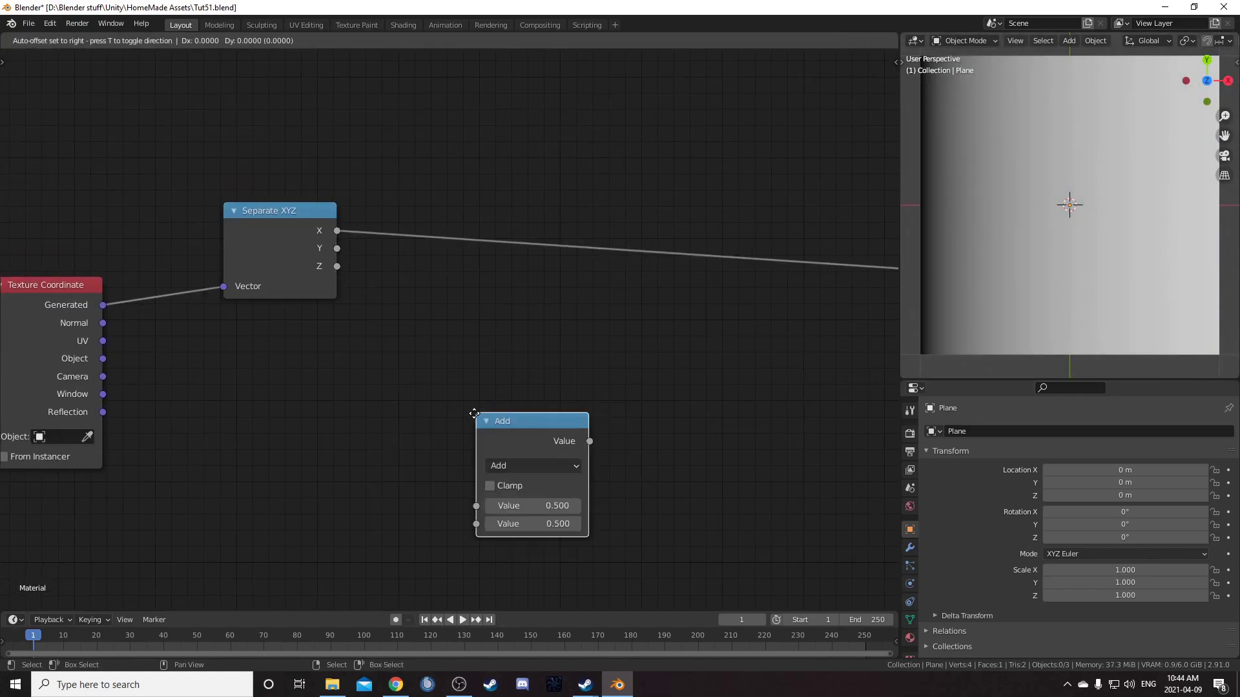
pyautogui.click(443, 156)
pyautogui.click(488, 212)
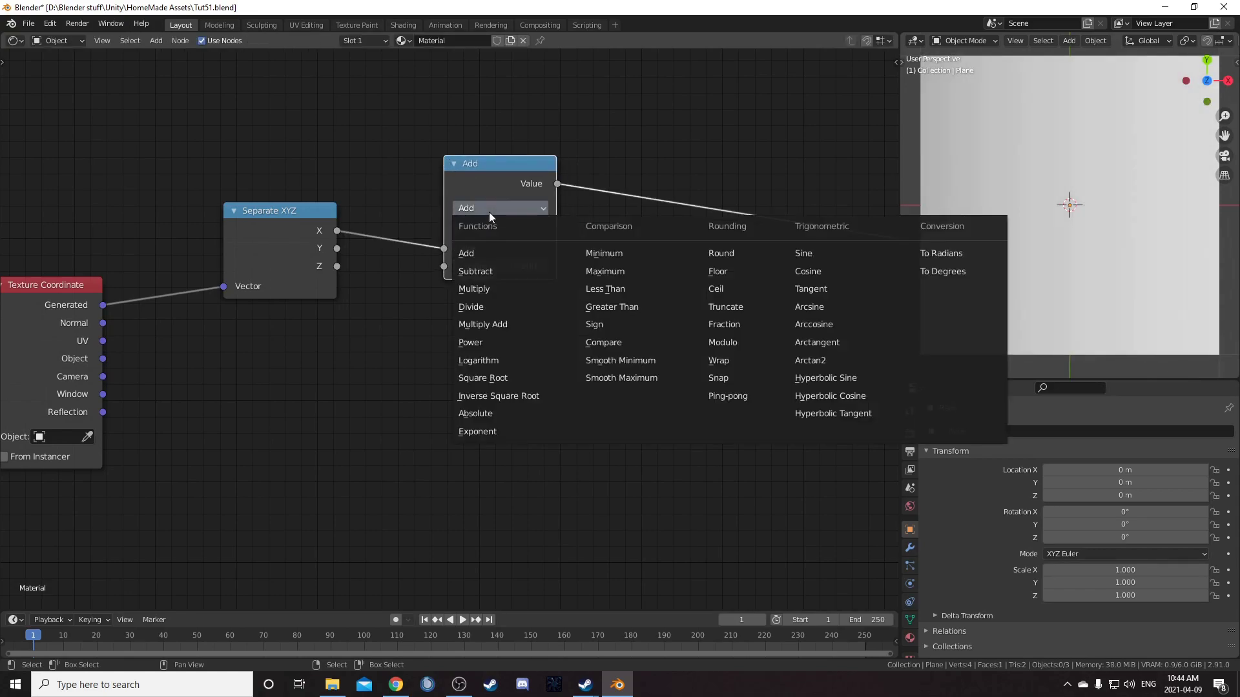
pyautogui.click(720, 377)
# Set the Snap node's increment to 0.005.
pyautogui.click(456, 267)
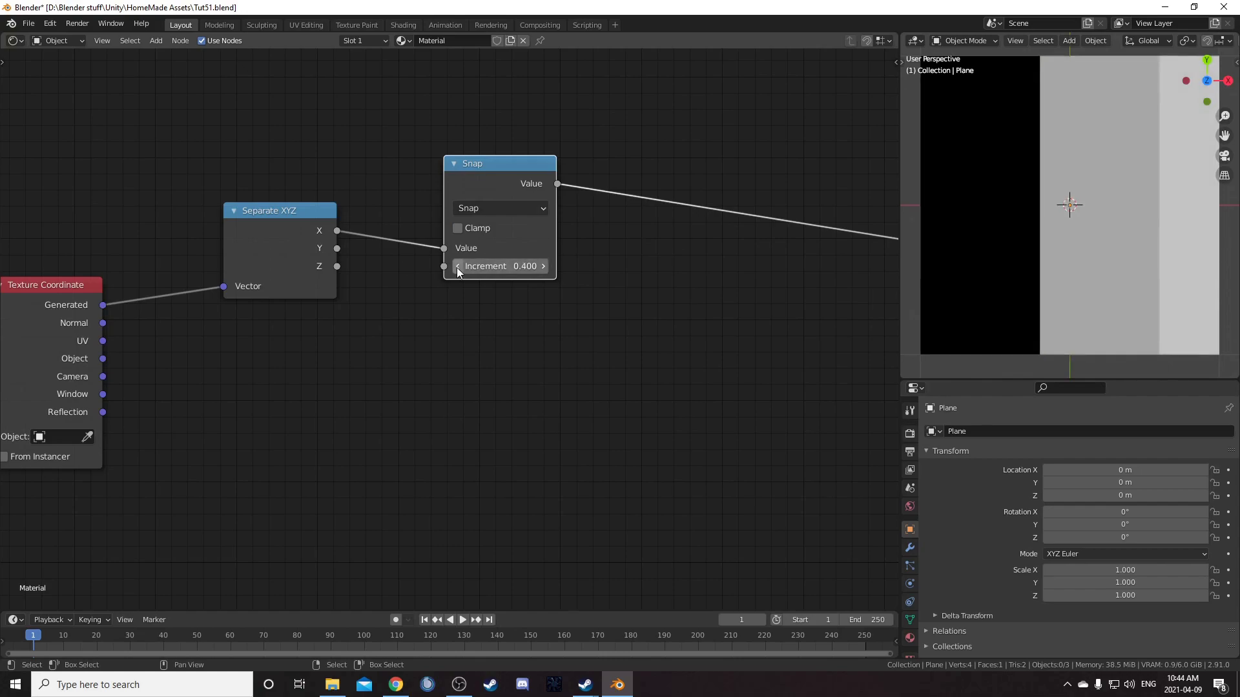
pyautogui.click(456, 267)
pyautogui.click(456, 267)
pyautogui.click(456, 267)
pyautogui.click(457, 267)
pyautogui.click(457, 267)
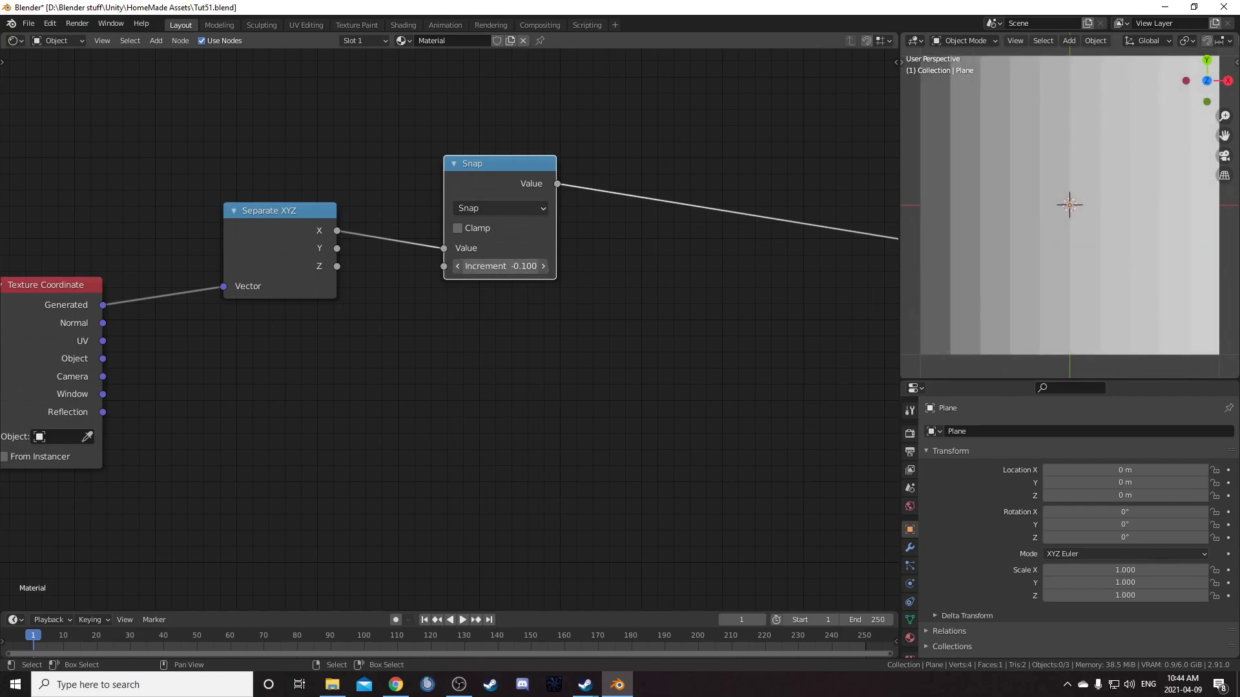
pyautogui.press('Return')
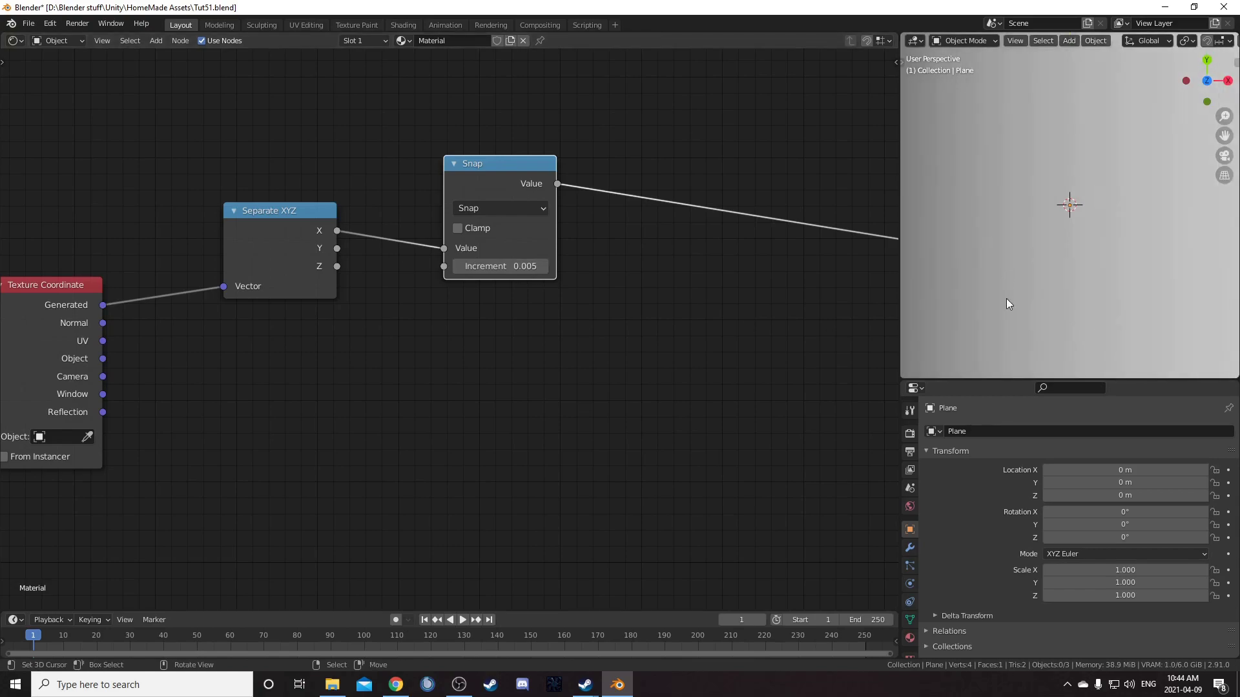
# Add a White Noise Texture node and insert it on the Snap node's output link.
pyautogui.scroll(-1, 1067, 240)
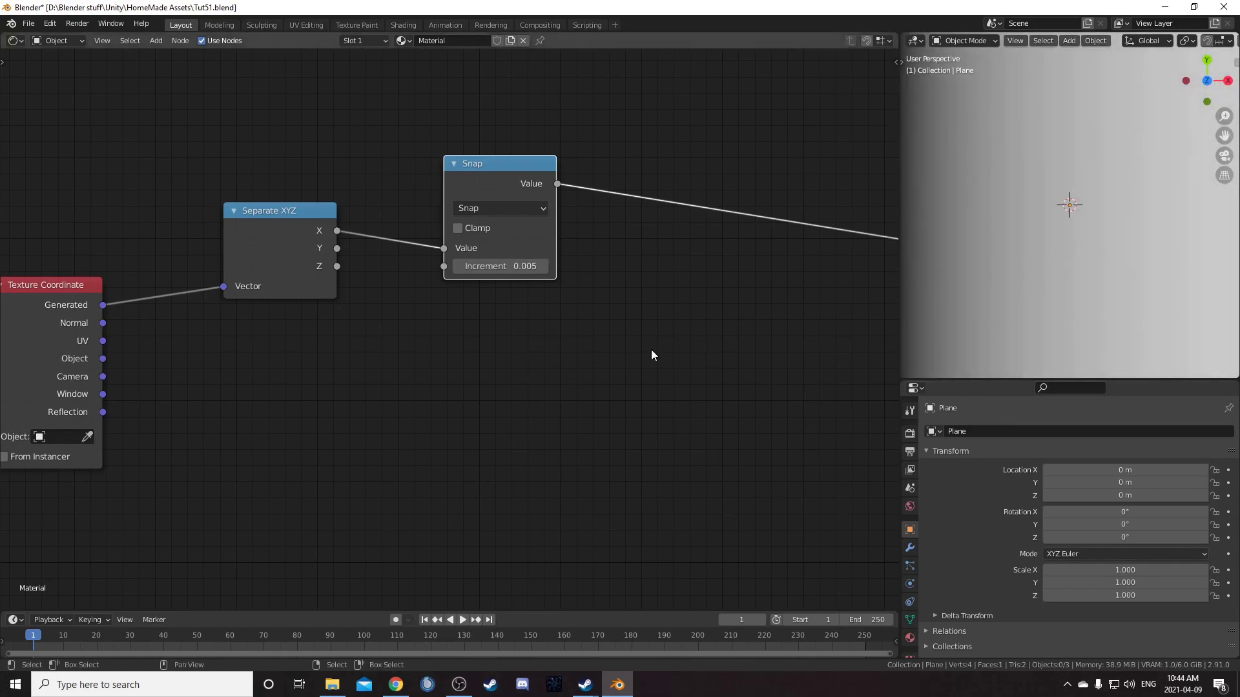
pyautogui.scroll(-2, 1093, 208)
pyautogui.moveTo(554, 361); pyautogui.dragTo(535, 357, button='middle')
pyautogui.hotkey('shift', 'a')
pyautogui.click(536, 358)
pyautogui.write('white')
pyautogui.press('Return')
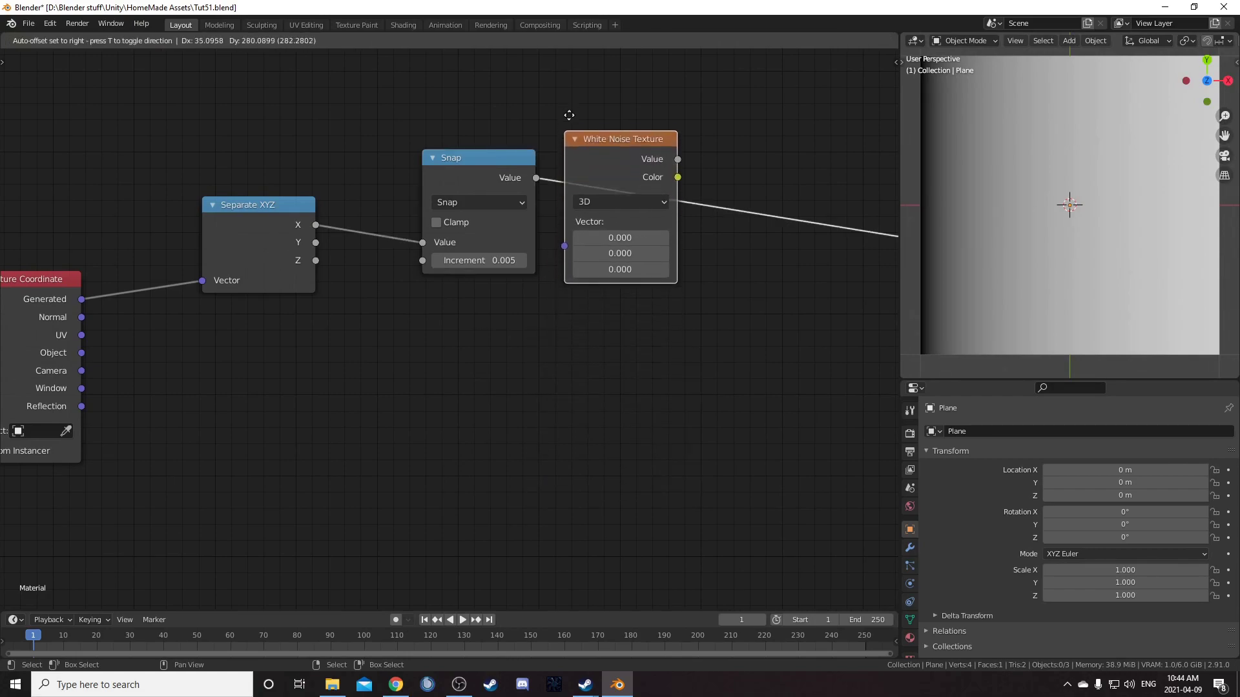
pyautogui.click(605, 116)
# Preview the White Noise Texture's Value output, switch its dimensions to 4D and try out different W values.
pyautogui.moveTo(738, 306); pyautogui.dragTo(378, 312, button='middle')
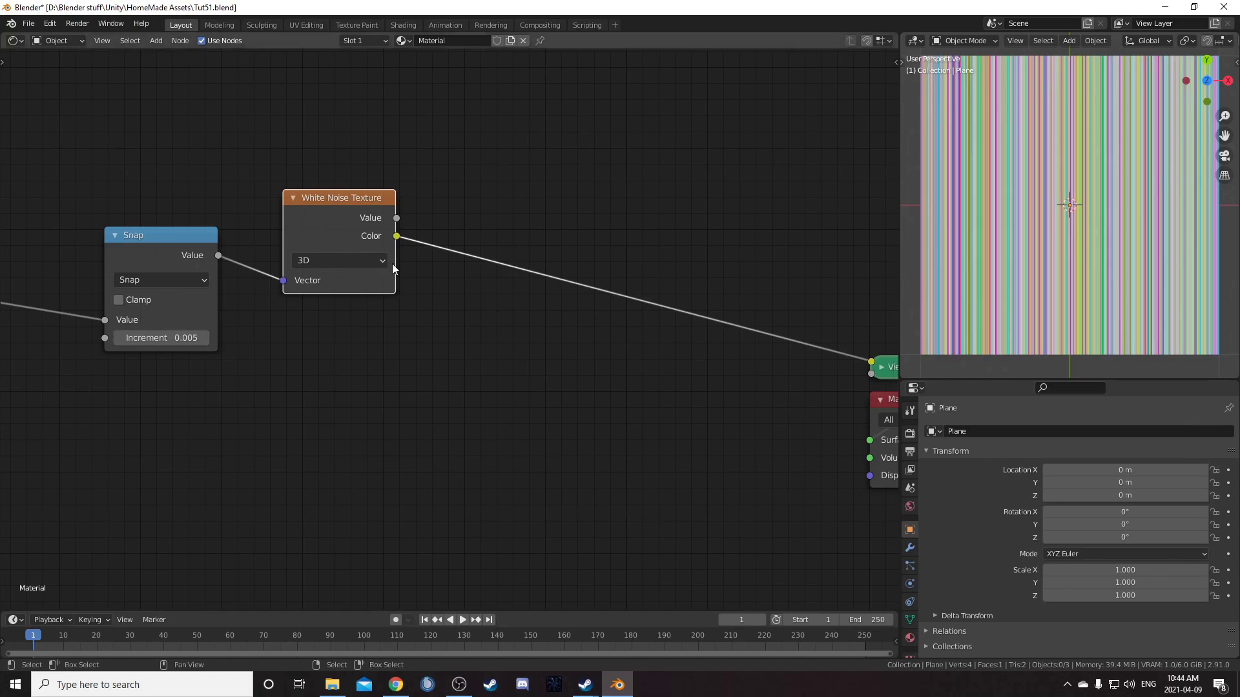
pyautogui.keyDown('ctrl'); pyautogui.keyDown('shift'); pyautogui.click(331, 200); pyautogui.keyUp('shift'); pyautogui.keyUp('ctrl')
pyautogui.click(373, 259)
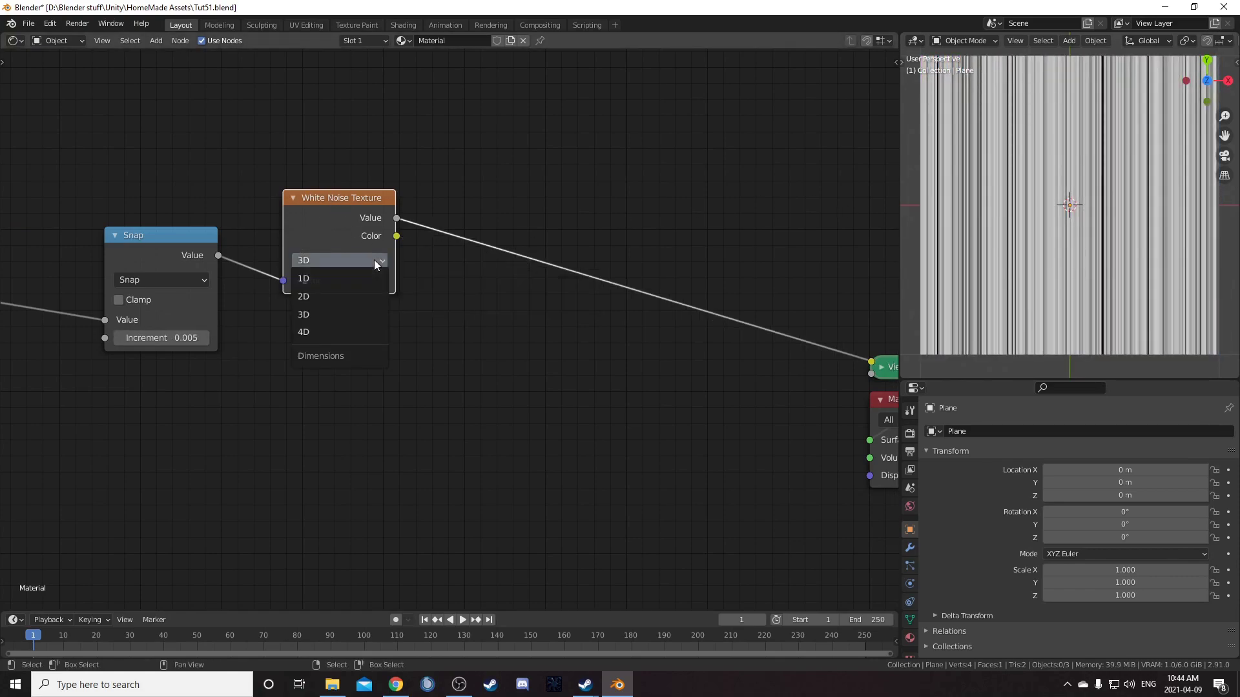
pyautogui.click(372, 333)
pyautogui.click(382, 298)
pyautogui.click(382, 299)
pyautogui.click(382, 298)
pyautogui.moveTo(326, 294); pyautogui.dragTo(297, 299)
# Add a ColorRamp node and insert it on the link from the White Noise Texture's Value output.
pyautogui.hotkey('shift', 'a')
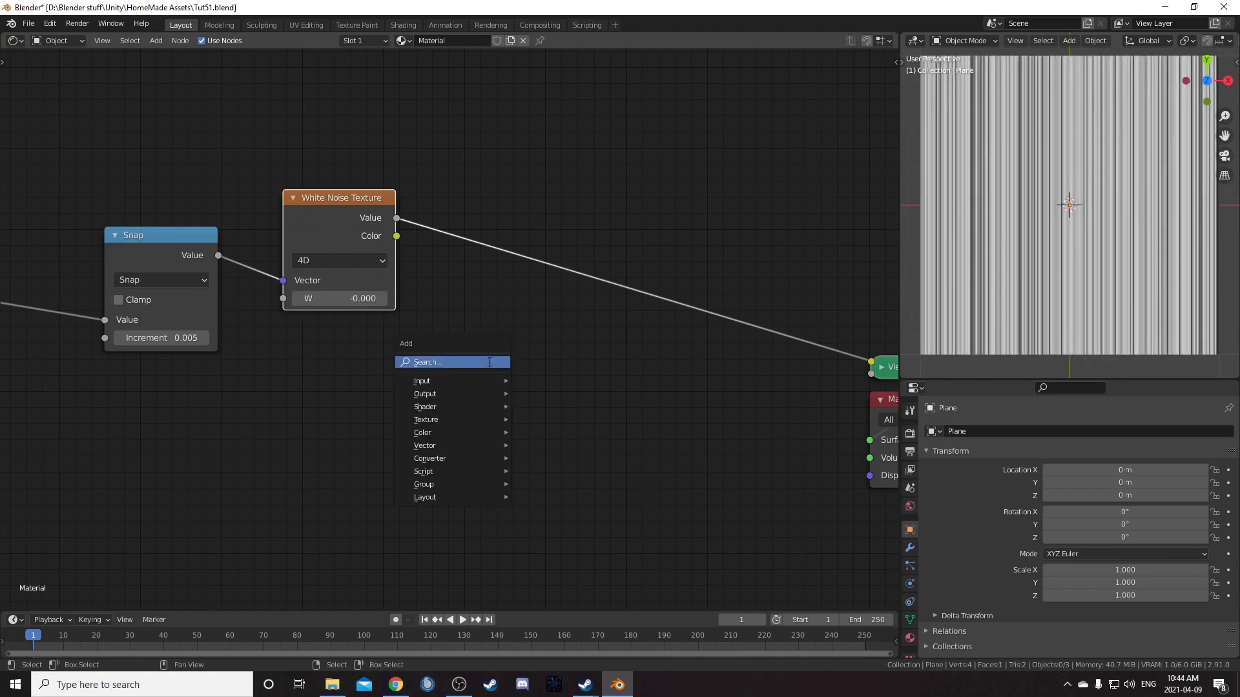
pyautogui.click(488, 362)
pyautogui.write('ramp')
pyautogui.press('Return')
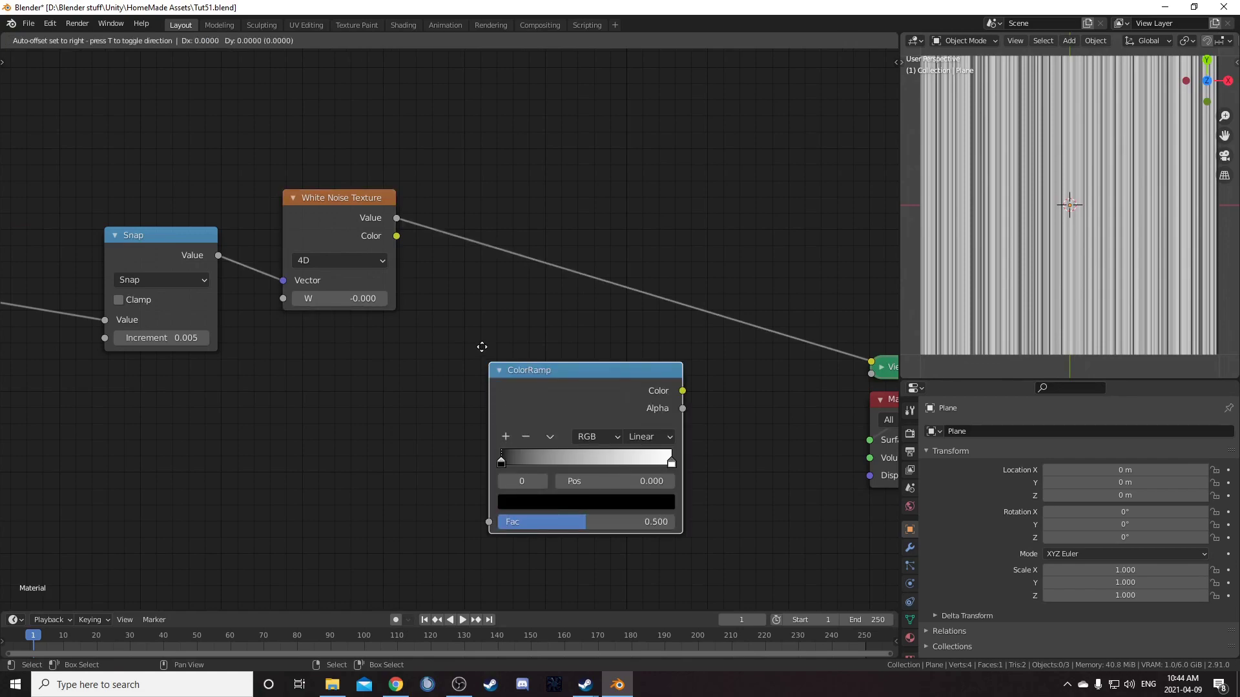
pyautogui.click(471, 172)
# Set the ColorRamp's interpolation to Constant and its white stop's position to 0.63.
pyautogui.click(638, 258)
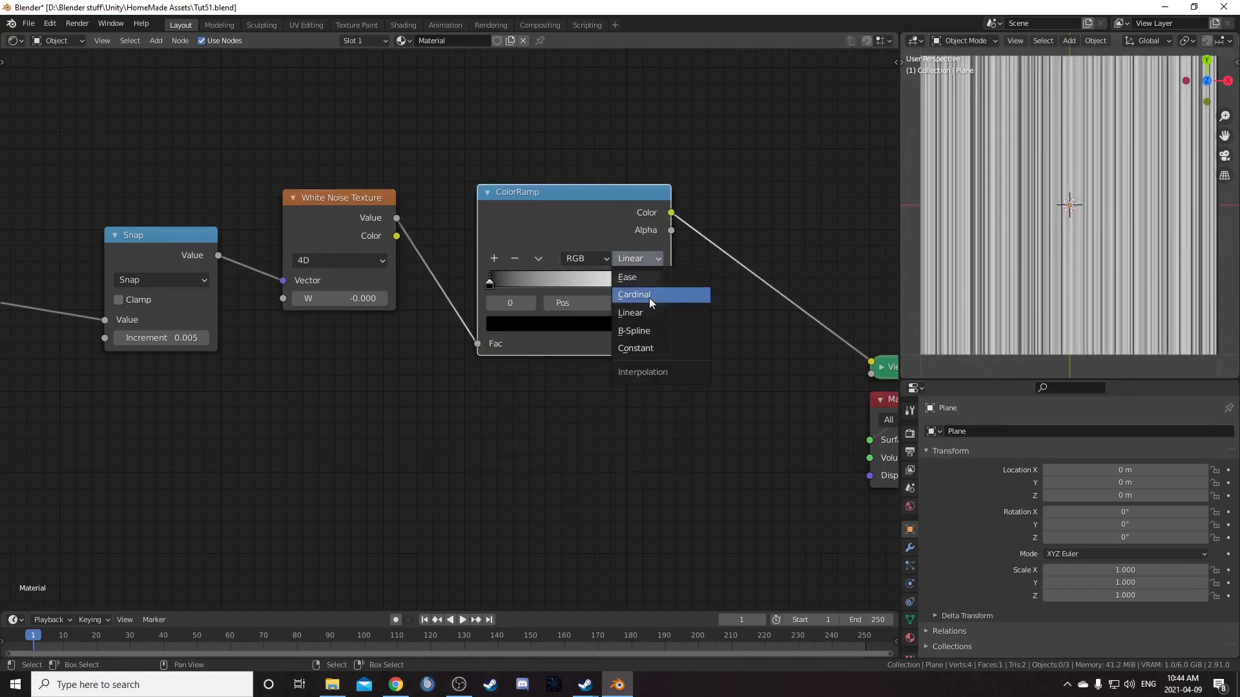
pyautogui.click(657, 350)
pyautogui.moveTo(659, 284); pyautogui.dragTo(582, 281)
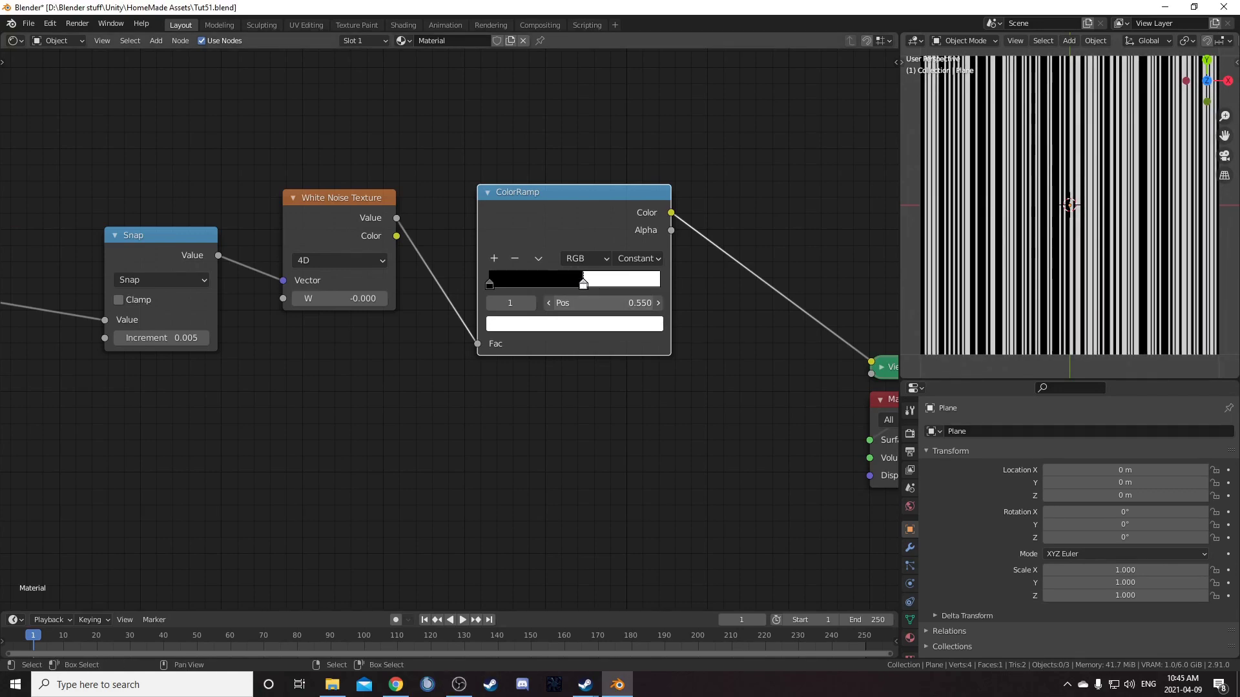
pyautogui.click(620, 303)
pyautogui.write('.63')
pyautogui.press('Return')
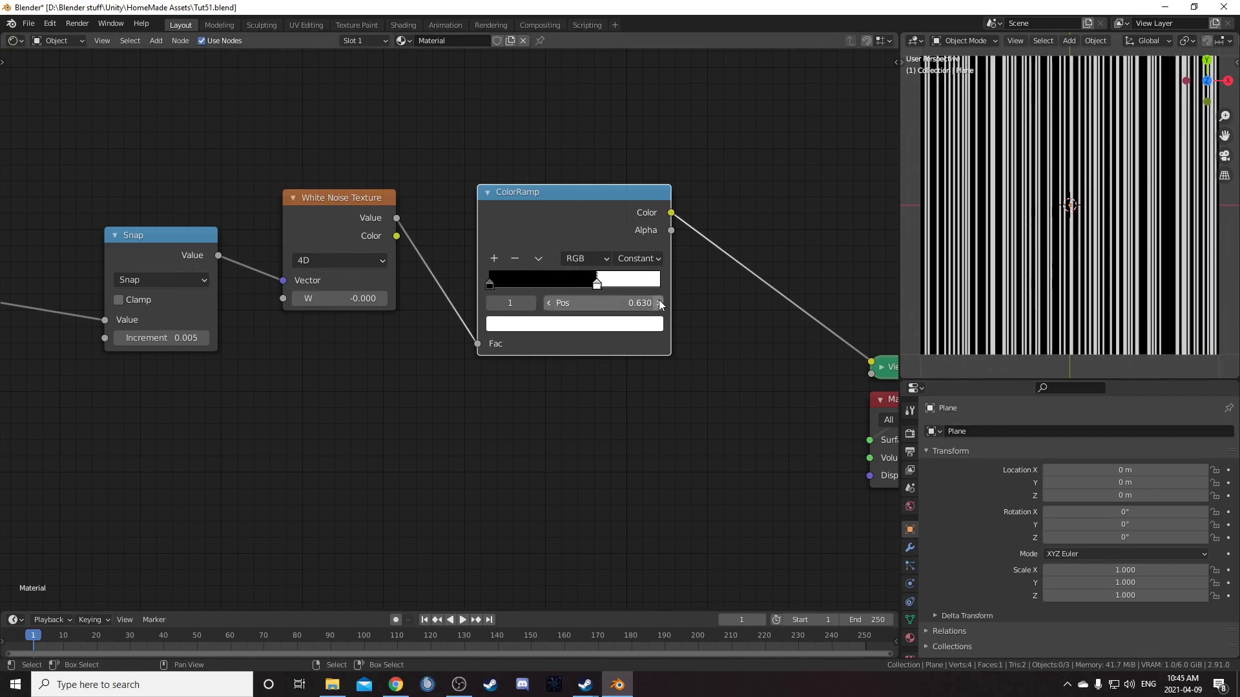
# Duplicate the Separate XYZ node with its Generated link kept, place the copy just above the node group and preview its X output.
pyautogui.scroll(-3, 450, 309)
pyautogui.moveTo(381, 328); pyautogui.dragTo(511, 415, button='middle')
pyautogui.scroll(2, 432, 304)
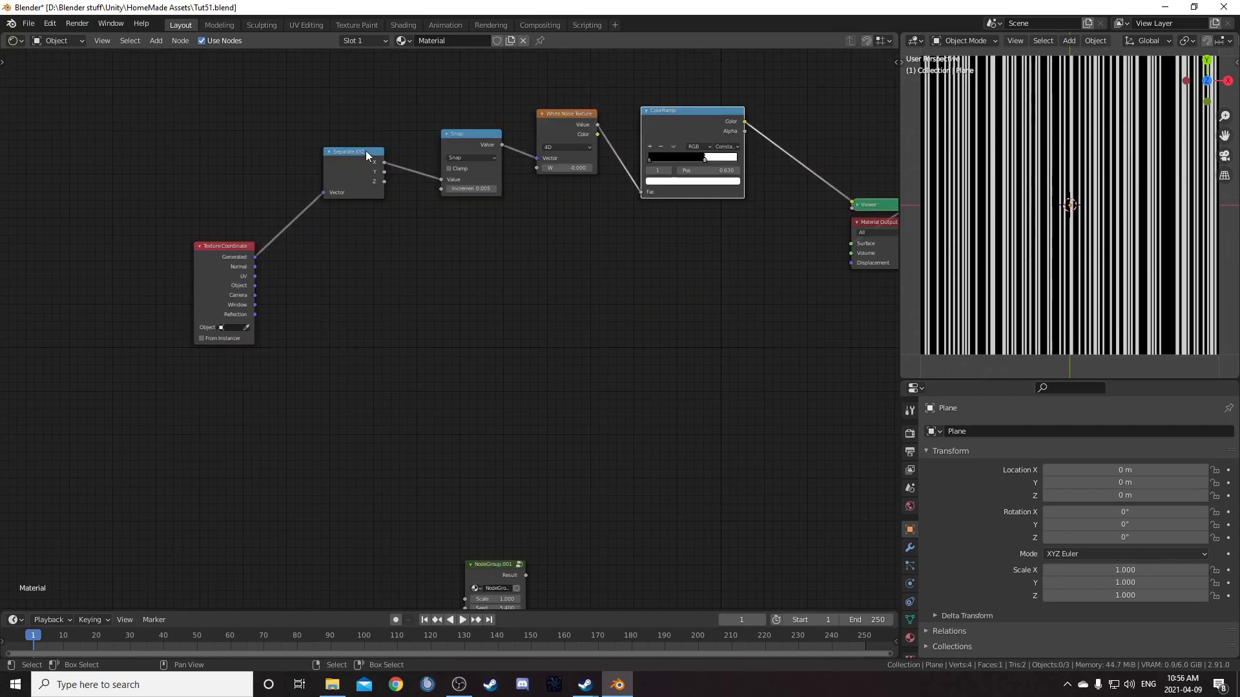
pyautogui.click(366, 153)
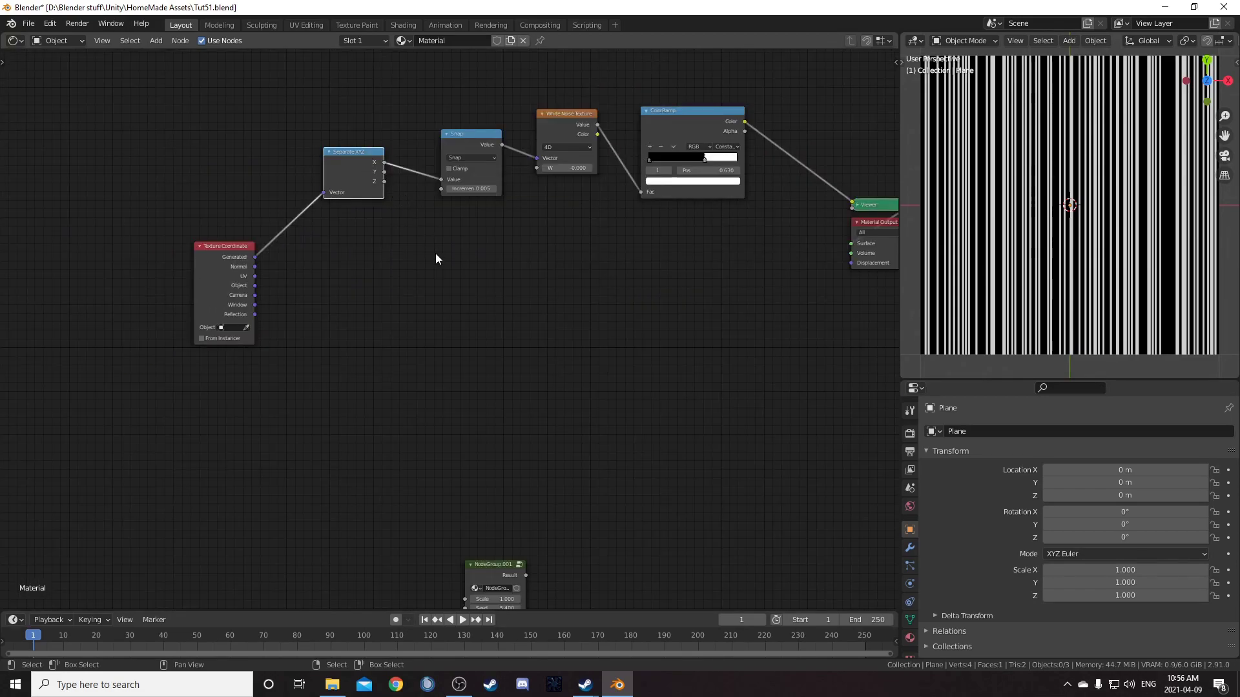
pyautogui.moveTo(531, 254); pyautogui.dragTo(528, 218, button='middle')
pyautogui.hotkey('ctrl', 'shift', 'd')
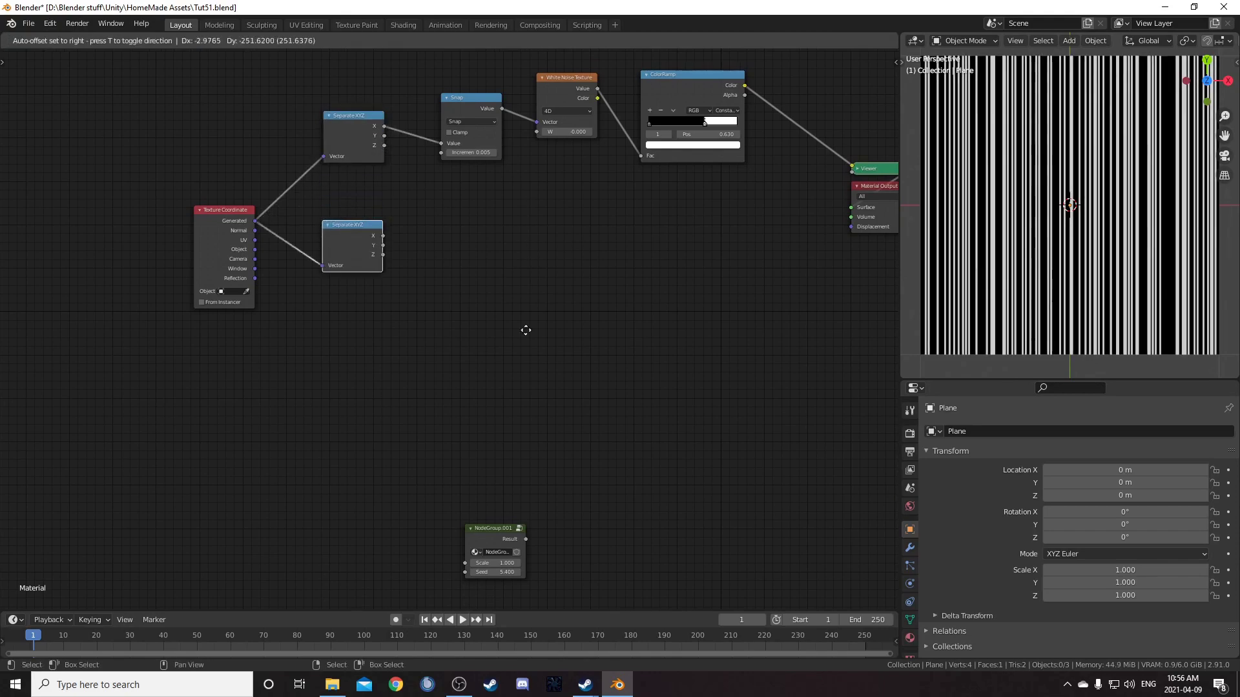
pyautogui.click(539, 505)
pyautogui.scroll(2, 464, 458)
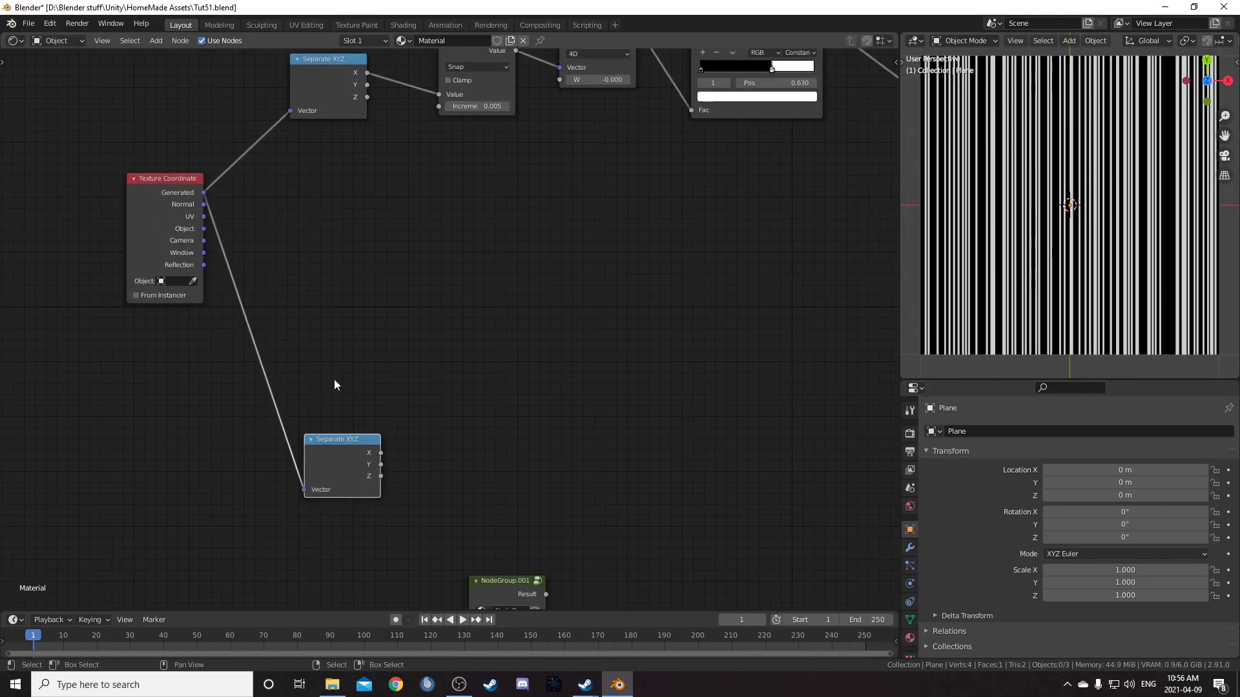
pyautogui.moveTo(433, 434); pyautogui.dragTo(447, 311, button='middle')
pyautogui.keyDown('ctrl'); pyautogui.keyDown('shift'); pyautogui.click(369, 327); pyautogui.keyUp('shift'); pyautogui.keyUp('ctrl')
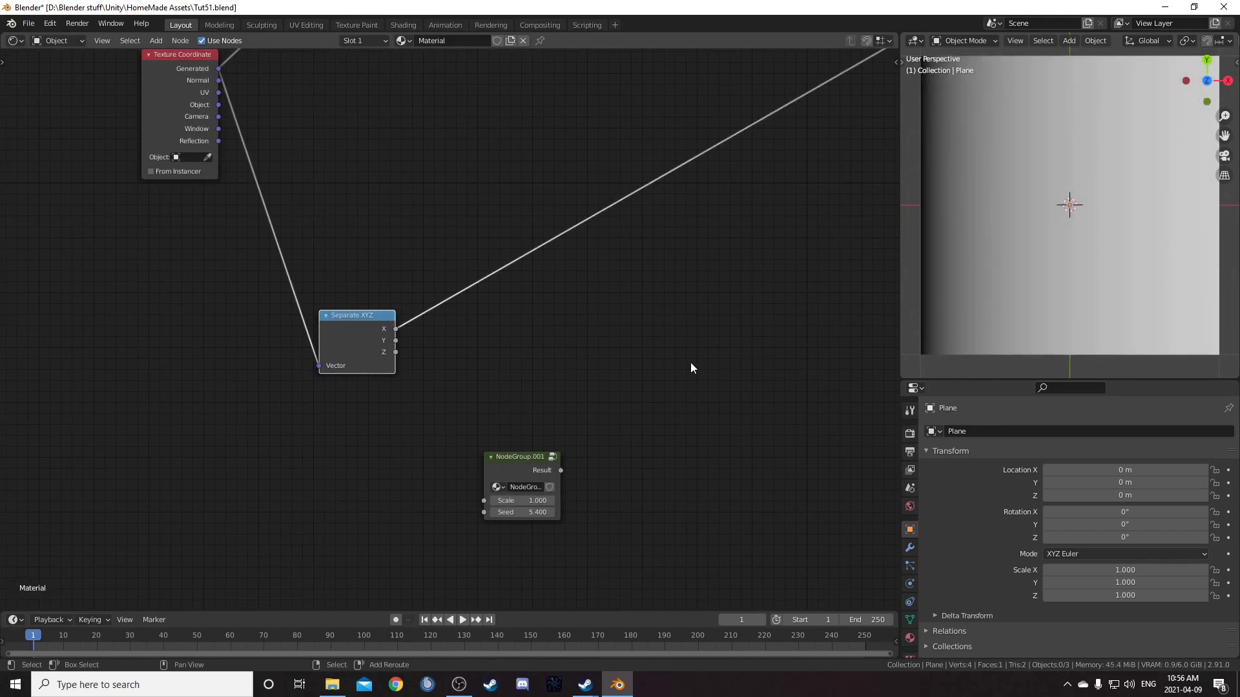
# Insert a ColorRamp node on the duplicated Separate XYZ's X output link and set its interpolation to Constant.
pyautogui.hotkey('shift', 'a')
pyautogui.click(691, 362)
pyautogui.write('colo')
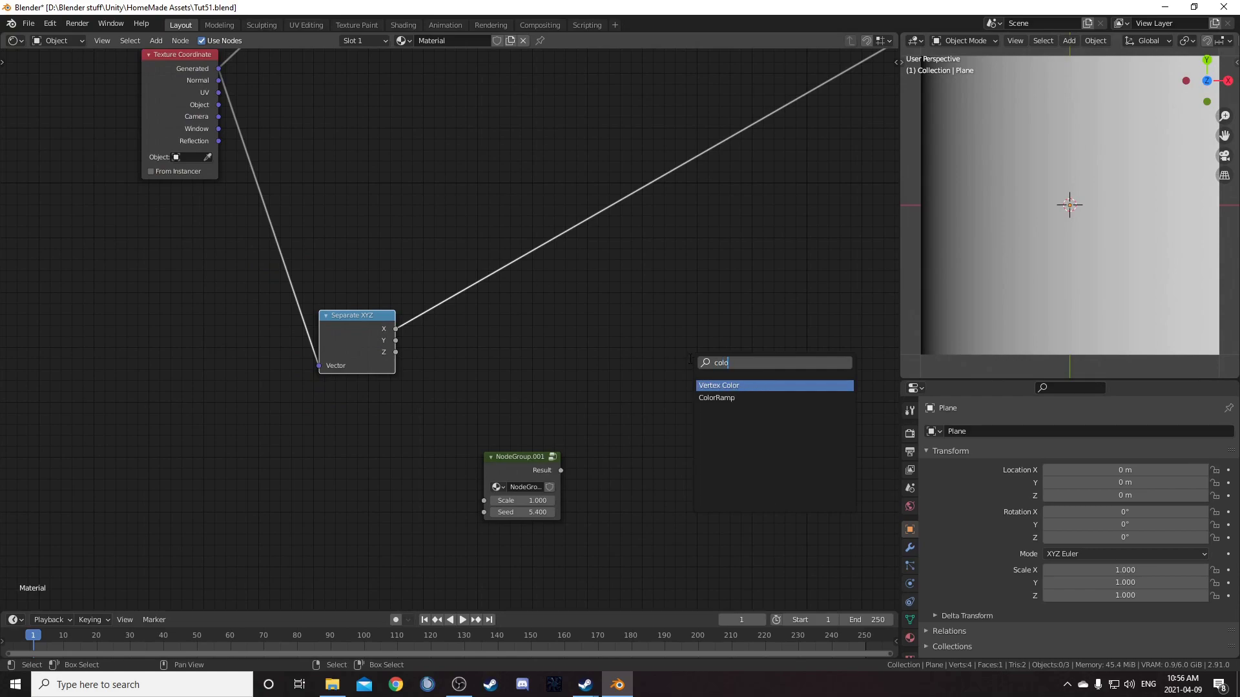
pyautogui.click(725, 397)
pyautogui.click(476, 244)
pyautogui.click(549, 255)
pyautogui.click(547, 314)
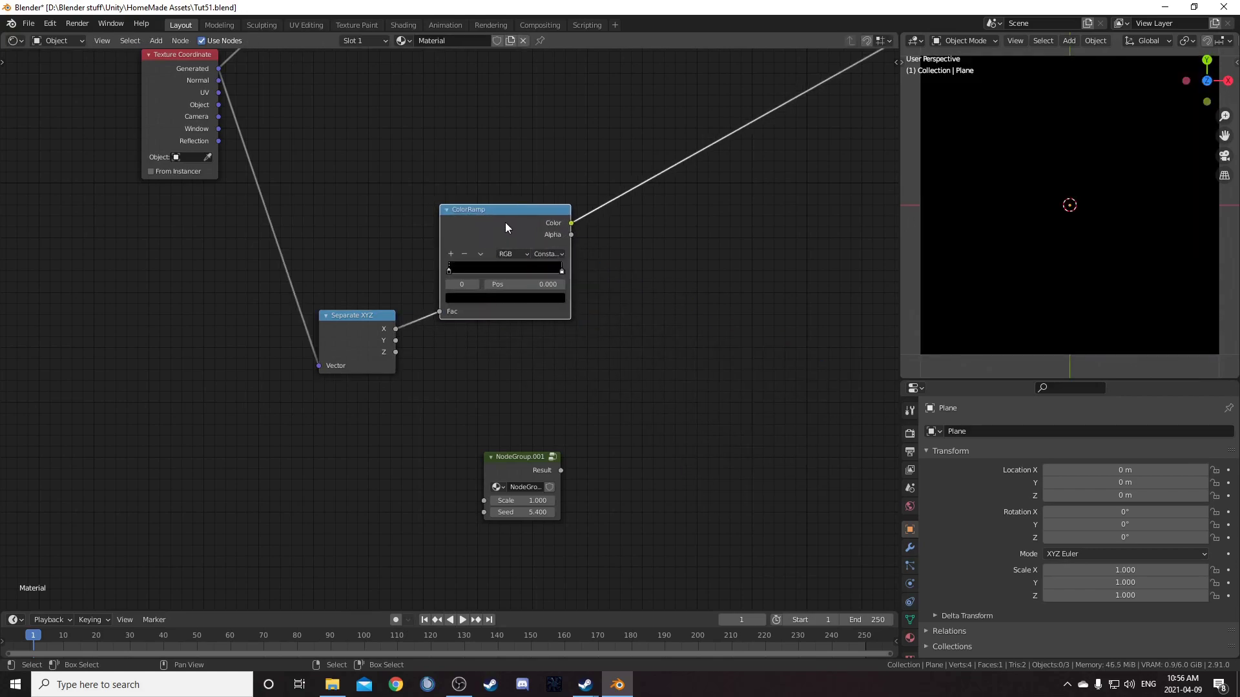
# Move the new ColorRamp up beneath the stripe nodes and stack two duplicates below it, keeping their X input links.
pyautogui.moveTo(506, 226); pyautogui.dragTo(524, 81)
pyautogui.scroll(-2, 524, 81)
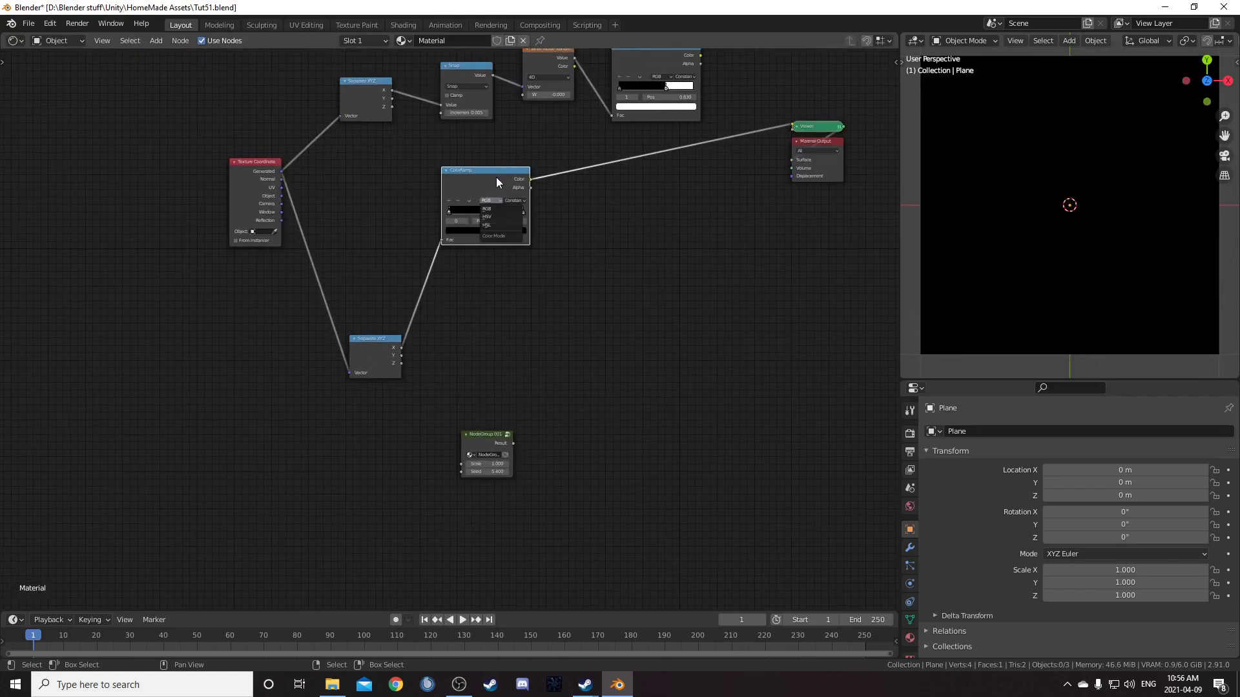
pyautogui.moveTo(495, 180); pyautogui.dragTo(495, 167)
pyautogui.scroll(-3, 518, 259)
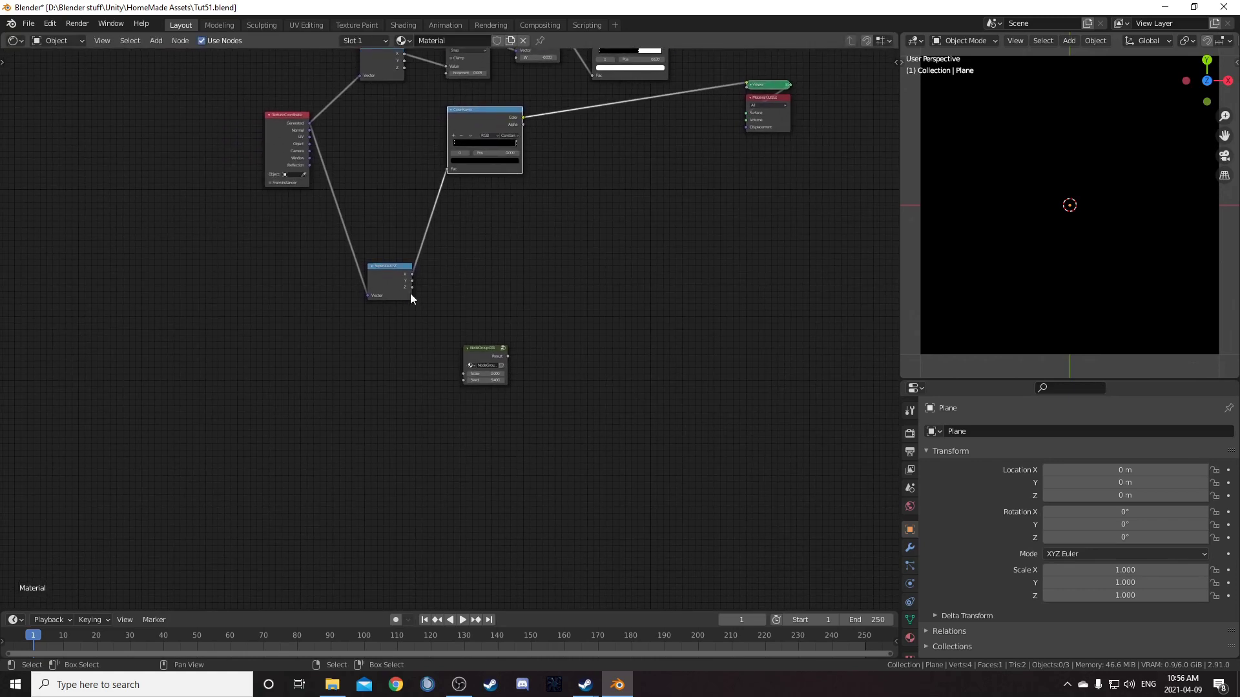
pyautogui.moveTo(482, 125); pyautogui.dragTo(504, 116)
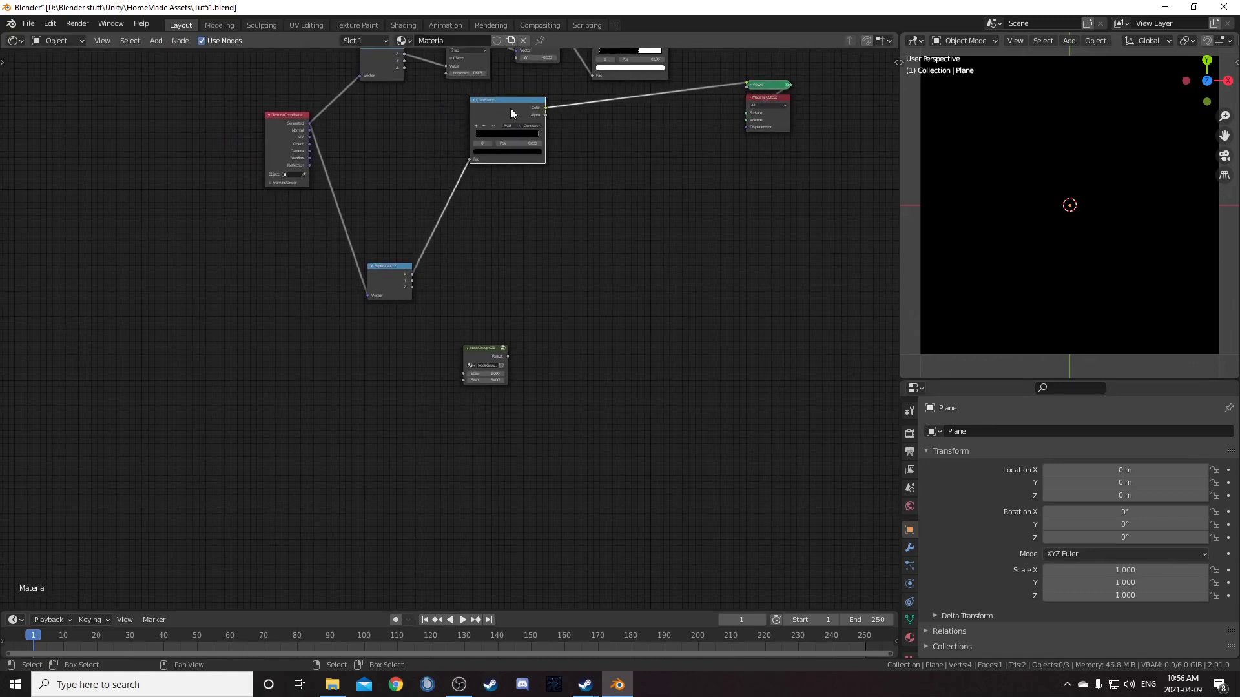
pyautogui.hotkey('ctrl', 'shift', 'd')
pyautogui.click(511, 184)
pyautogui.hotkey('ctrl', 'shift', 'd')
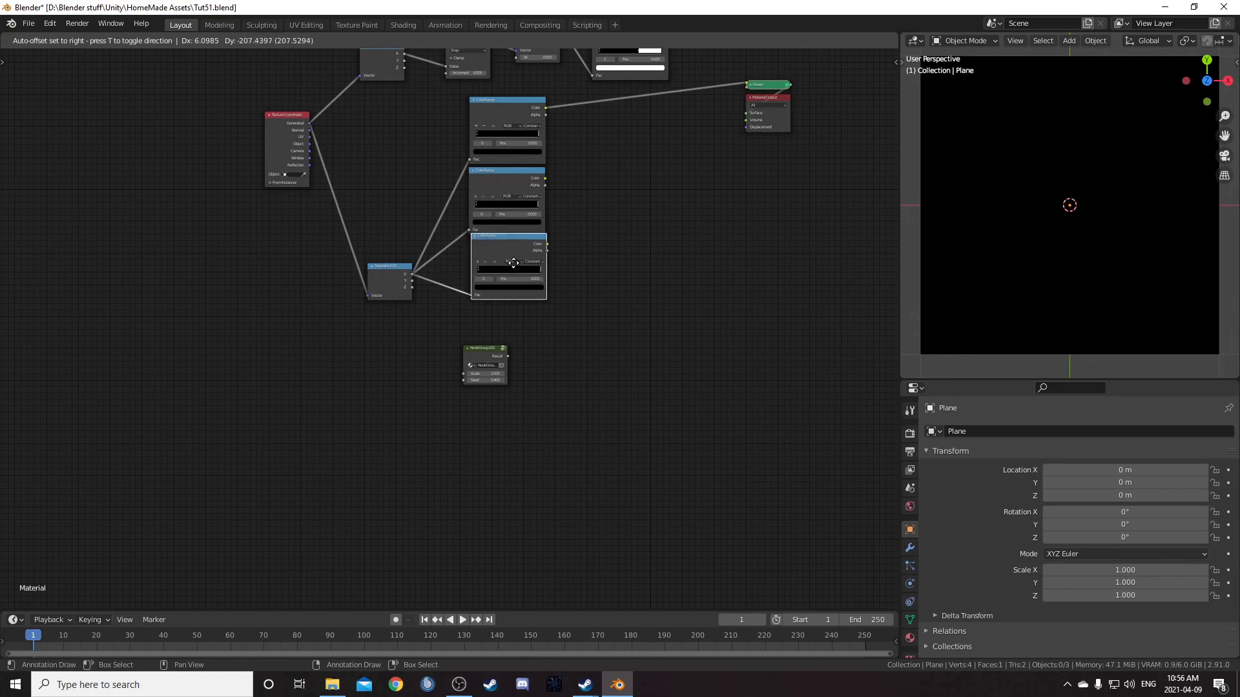
pyautogui.click(513, 273)
# Duplicate the ColorRamp once more below the stack and connect the lower Separate XYZ's Y output to its Fac input.
pyautogui.keyDown('shift'); pyautogui.scroll(-5, 532, 222); pyautogui.keyUp('shift')
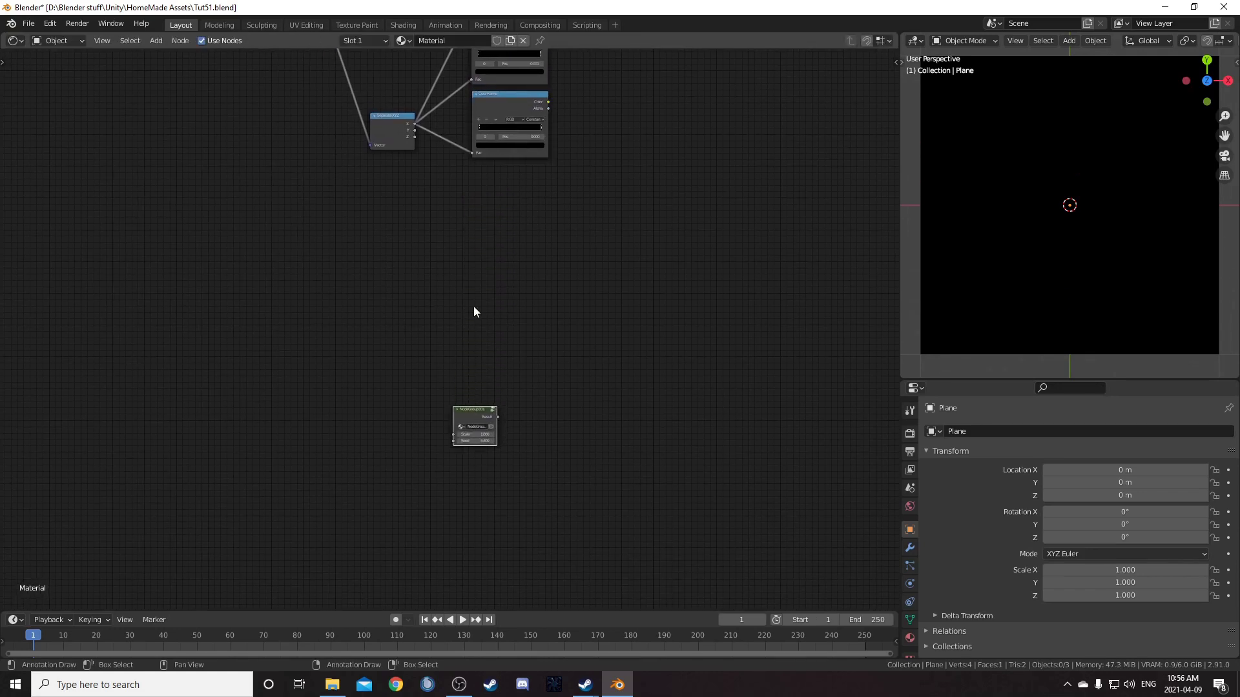
pyautogui.scroll(2, 443, 396)
pyautogui.keyDown('shift'); pyautogui.scroll(2, 463, 290); pyautogui.keyUp('shift')
pyautogui.hotkey('shift', 'd')
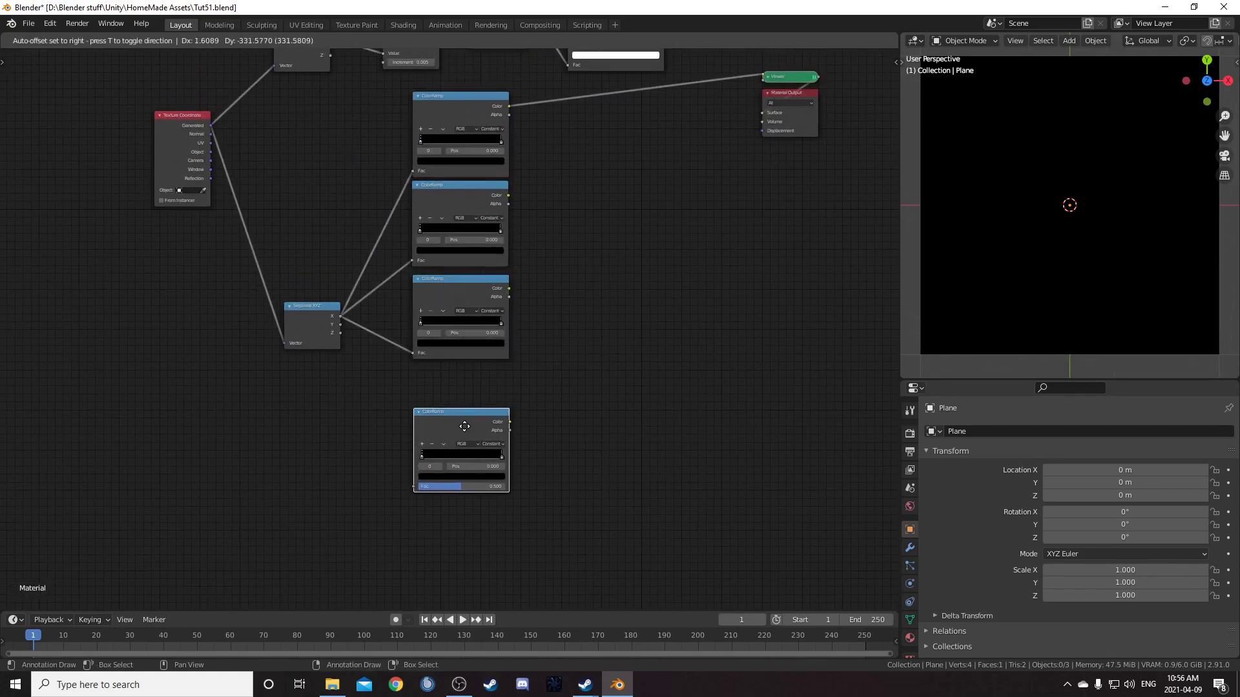
pyautogui.click(466, 437)
pyautogui.moveTo(341, 325); pyautogui.dragTo(415, 488)
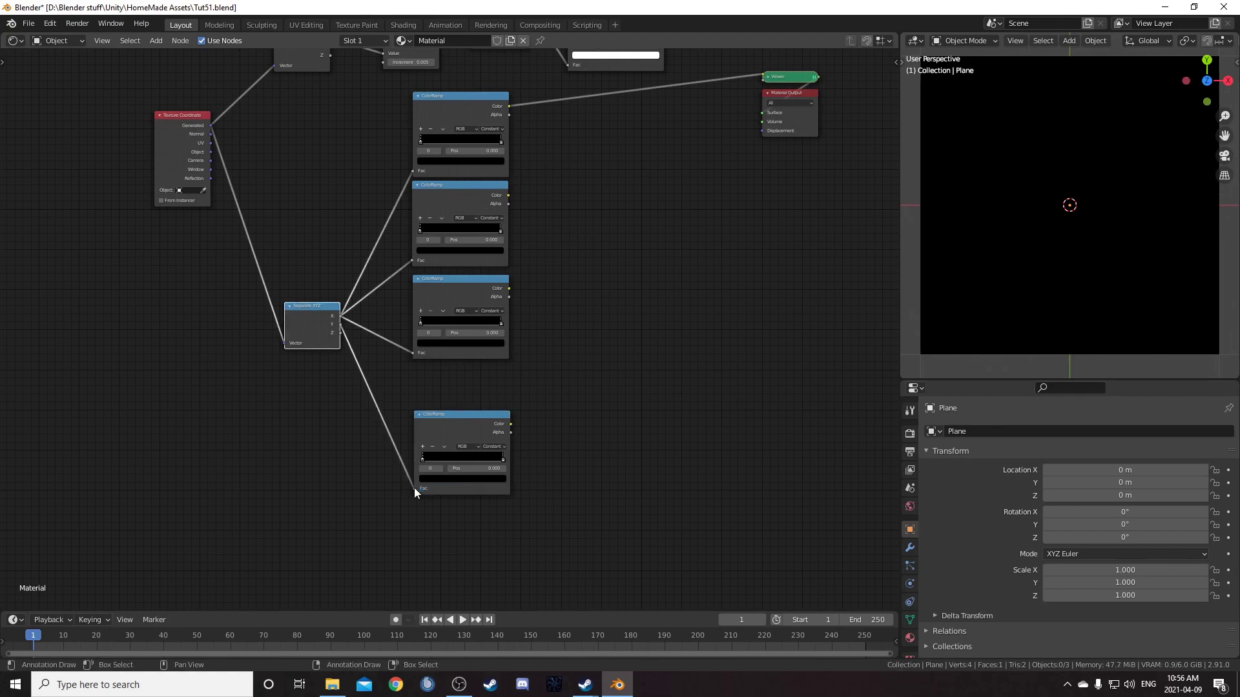
# Duplicate the Y-driven ColorRamp twice with its input link kept, stacking the copies below it.
pyautogui.scroll(-1, 413, 487)
pyautogui.keyDown('shift'); pyautogui.scroll(-7, 459, 429); pyautogui.keyUp('shift')
pyautogui.hotkey('ctrl', 'shift', 'd')
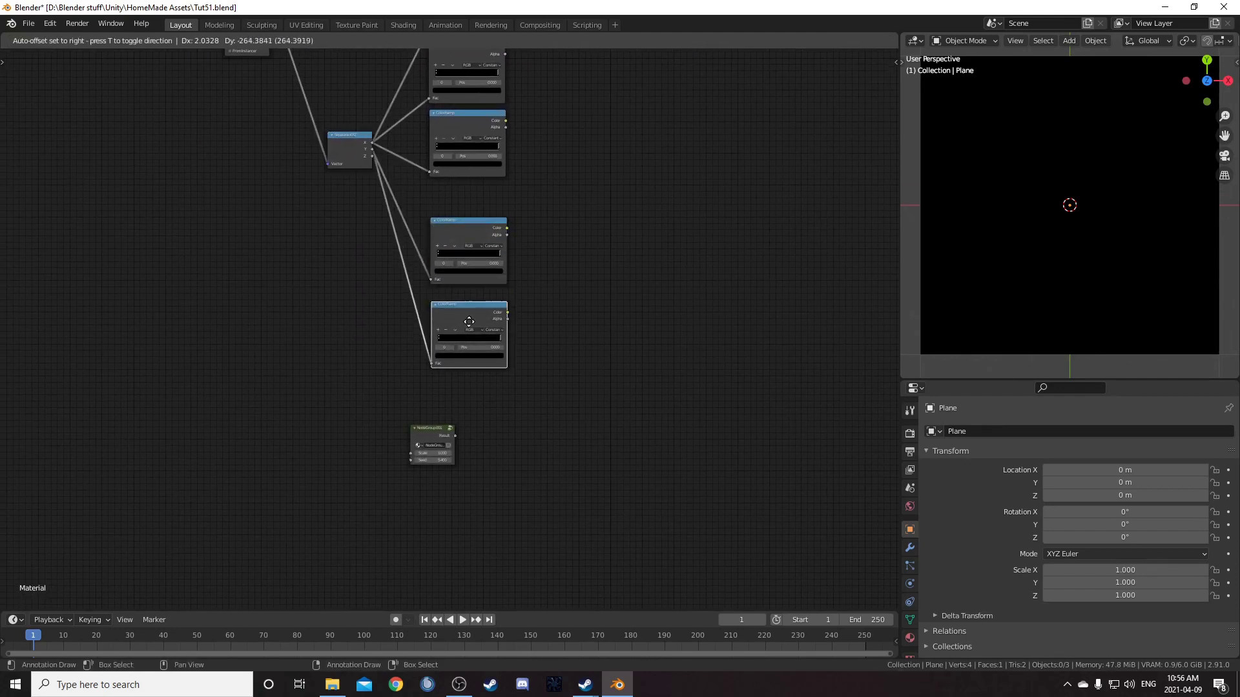
pyautogui.click(470, 316)
pyautogui.keyDown('shift'); pyautogui.scroll(-3, 486, 443); pyautogui.keyUp('shift')
pyautogui.hotkey('ctrl', 'shift', 'd')
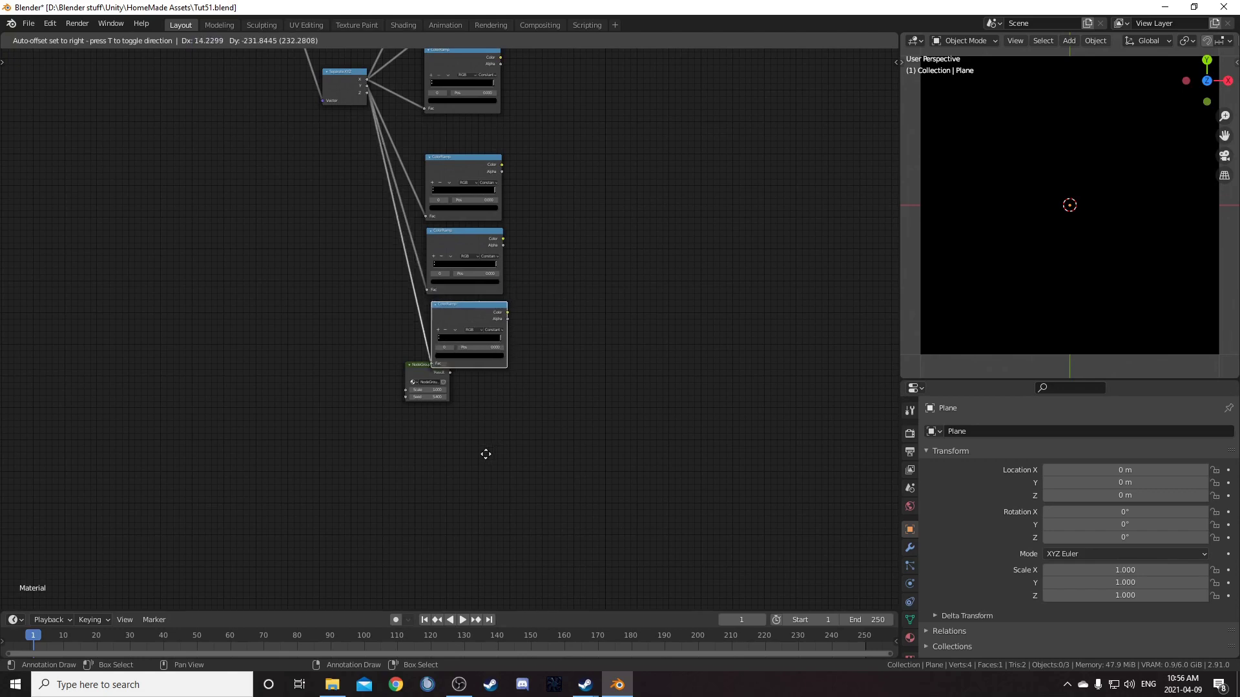
pyautogui.click(486, 452)
# Move the node group out from under the ColorRamps into the empty area to their left.
pyautogui.moveTo(414, 366); pyautogui.dragTo(214, 275)
pyautogui.moveTo(514, 234); pyautogui.dragTo(469, 373, button='middle')
pyautogui.scroll(2, 467, 336)
pyautogui.moveTo(617, 299); pyautogui.dragTo(630, 437, button='middle')
pyautogui.moveTo(666, 520); pyautogui.dragTo(694, 481, button='middle')
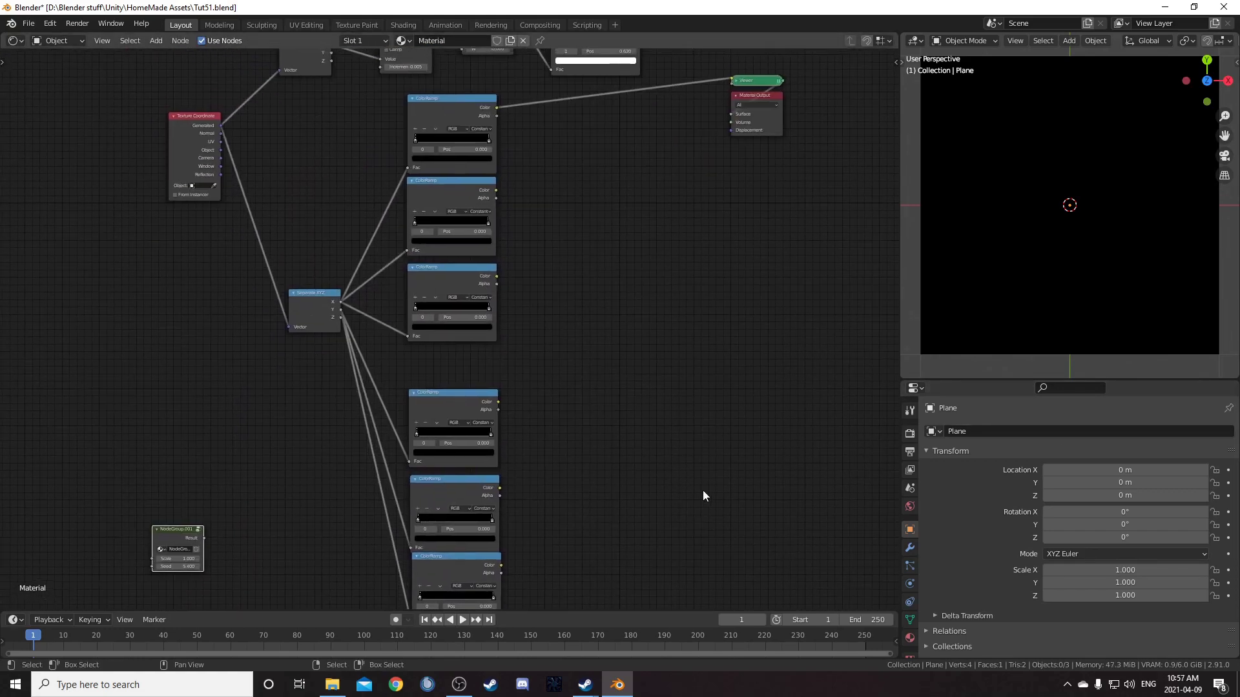
# Add two reroute points to the Separate XYZ's X links, bundling them before they branch to the three upper ColorRamps.
pyautogui.scroll(1, 548, 424)
pyautogui.keyDown('shift'); pyautogui.moveTo(401, 406); pyautogui.dragTo(390, 181, button='right'); pyautogui.keyUp('shift')
pyautogui.scroll(2, 432, 371)
pyautogui.press('g')
pyautogui.click(459, 320)
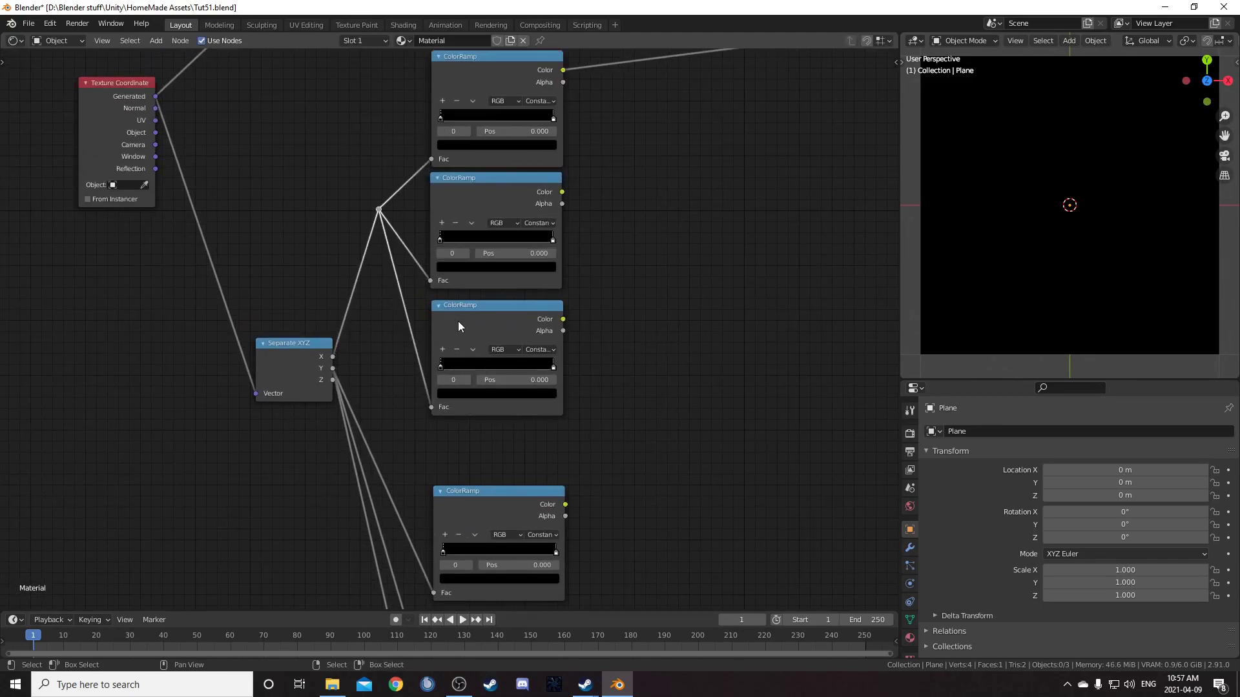
pyautogui.keyDown('shift'); pyautogui.moveTo(334, 295); pyautogui.dragTo(376, 309, button='right'); pyautogui.keyUp('shift')
pyautogui.press('g')
pyautogui.click(399, 392)
# Add two reroute points to the Separate XYZ's Y links, bundling them before they branch to the three lower ColorRamps.
pyautogui.moveTo(410, 397); pyautogui.dragTo(420, 320, button='middle')
pyautogui.keyDown('shift'); pyautogui.moveTo(350, 429); pyautogui.dragTo(400, 349, button='right'); pyautogui.keyUp('shift')
pyautogui.press('g')
pyautogui.click(410, 252)
pyautogui.moveTo(415, 412); pyautogui.dragTo(422, 274, button='middle')
pyautogui.keyDown('shift'); pyautogui.moveTo(391, 319); pyautogui.dragTo(434, 251, button='right'); pyautogui.keyUp('shift')
pyautogui.press('g')
pyautogui.click(414, 443)
pyautogui.scroll(-5, 452, 411)
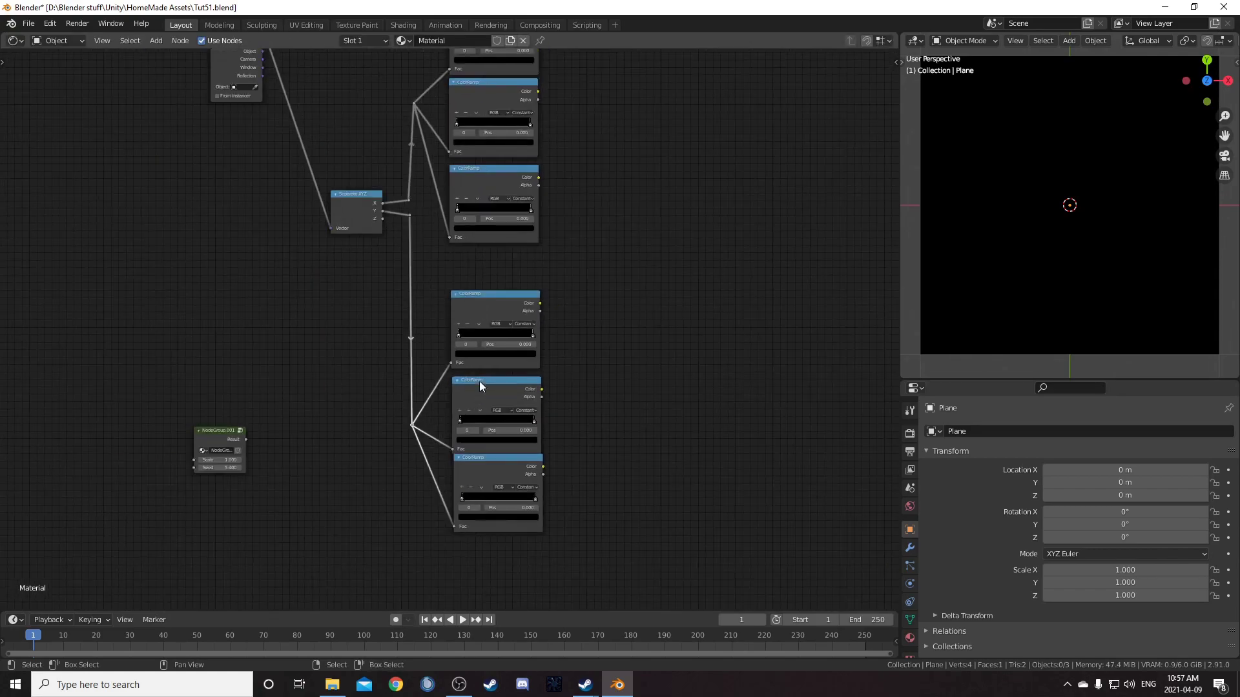
# Preview the white noise ColorRamp's stripes on the plane, followed by the node group's Result output.
pyautogui.moveTo(465, 359); pyautogui.dragTo(435, 418, button='middle')
pyautogui.scroll(4, 444, 452)
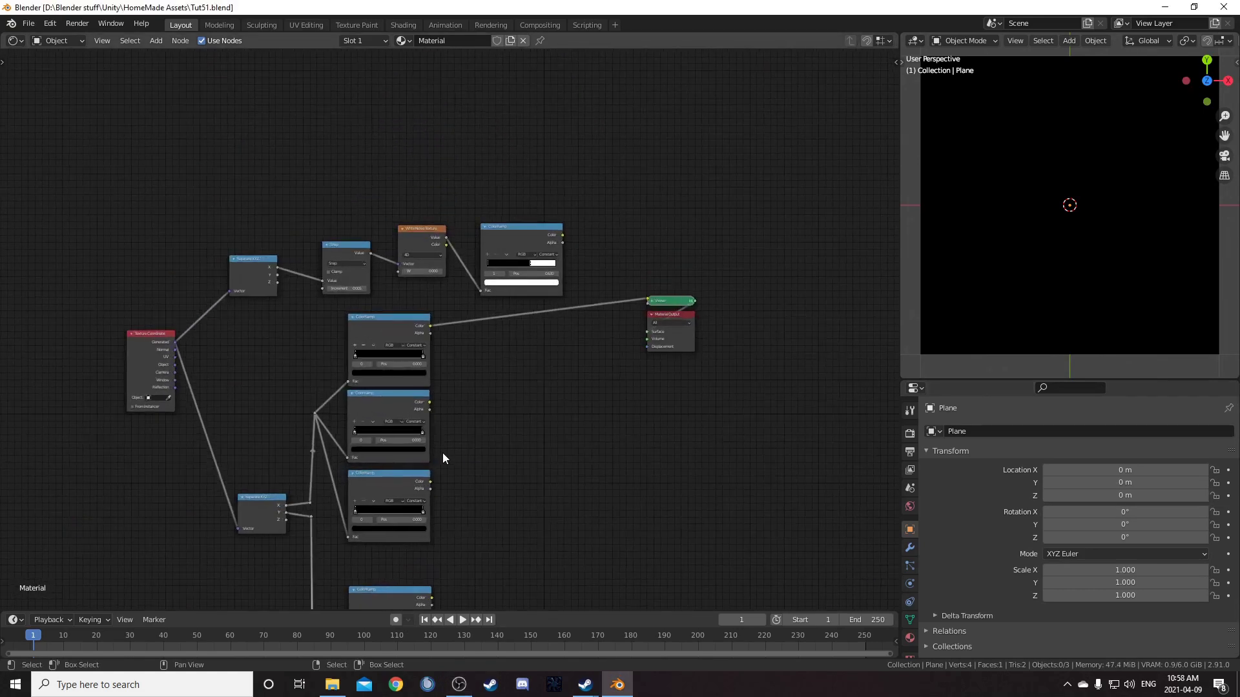
pyautogui.scroll(1, 401, 352)
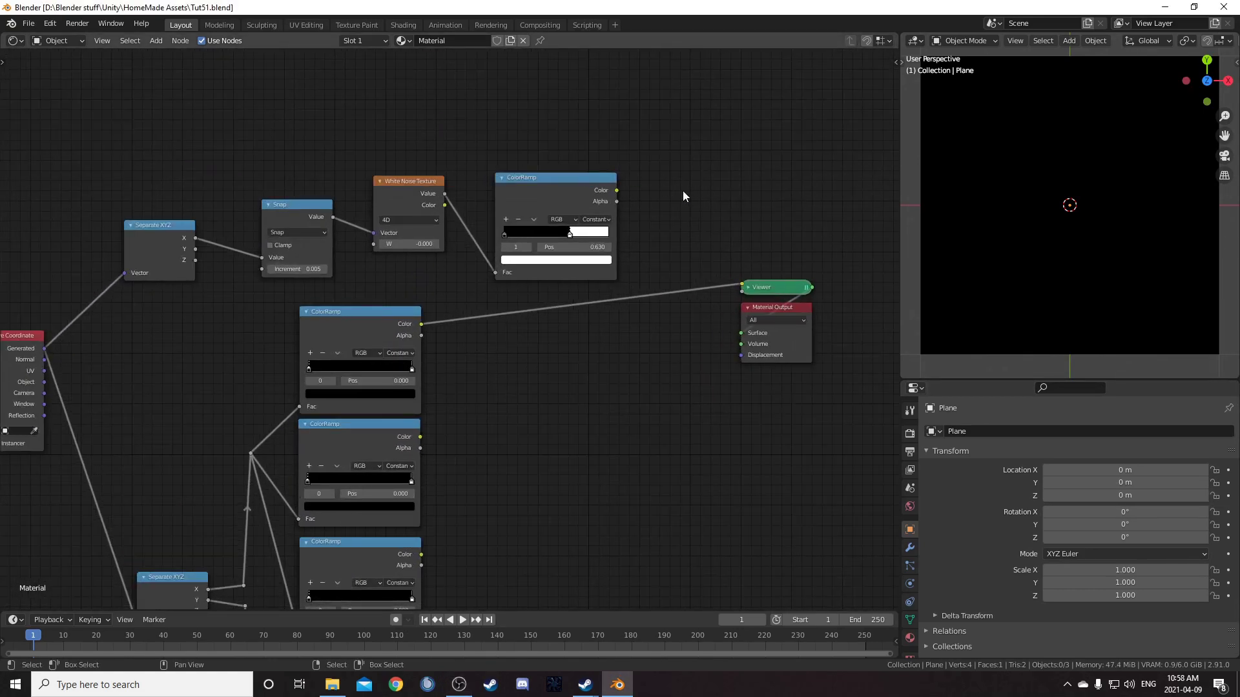
pyautogui.keyDown('ctrl'); pyautogui.keyDown('shift'); pyautogui.click(576, 188); pyautogui.keyUp('shift'); pyautogui.keyUp('ctrl')
pyautogui.scroll(-4, 437, 353)
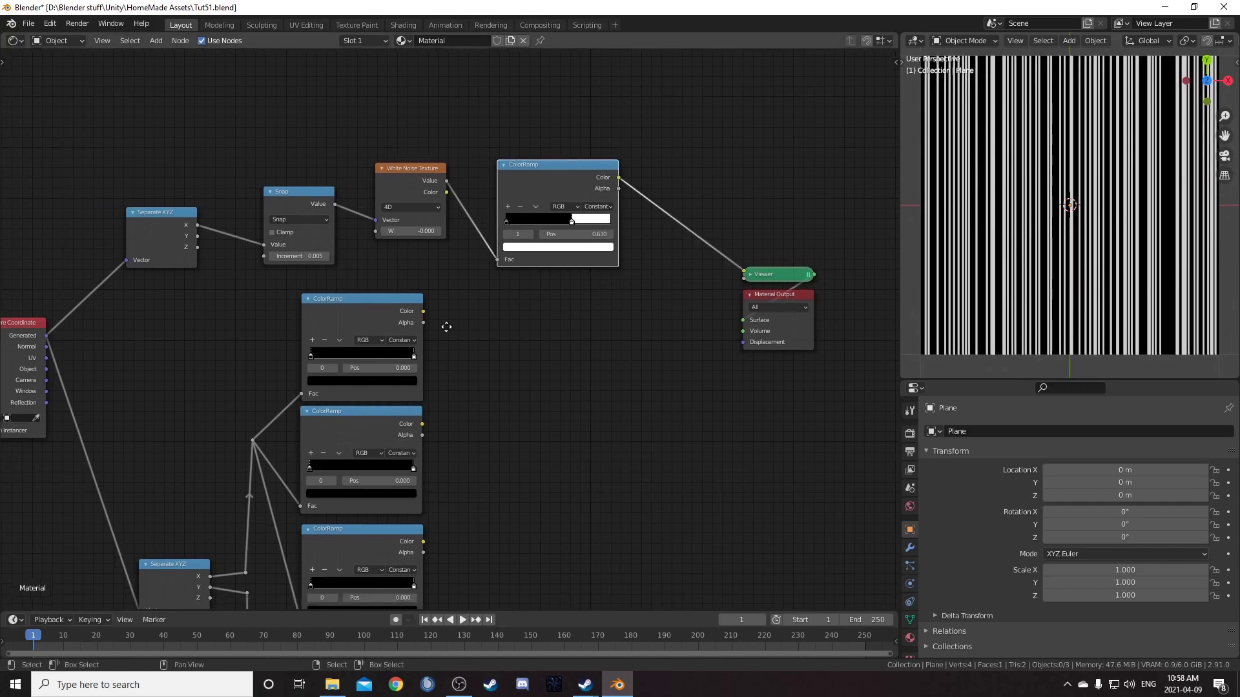
pyautogui.moveTo(507, 432); pyautogui.dragTo(563, 306, button='middle')
pyautogui.keyDown('ctrl'); pyautogui.keyDown('shift'); pyautogui.click(276, 396); pyautogui.keyUp('shift'); pyautogui.keyUp('ctrl')
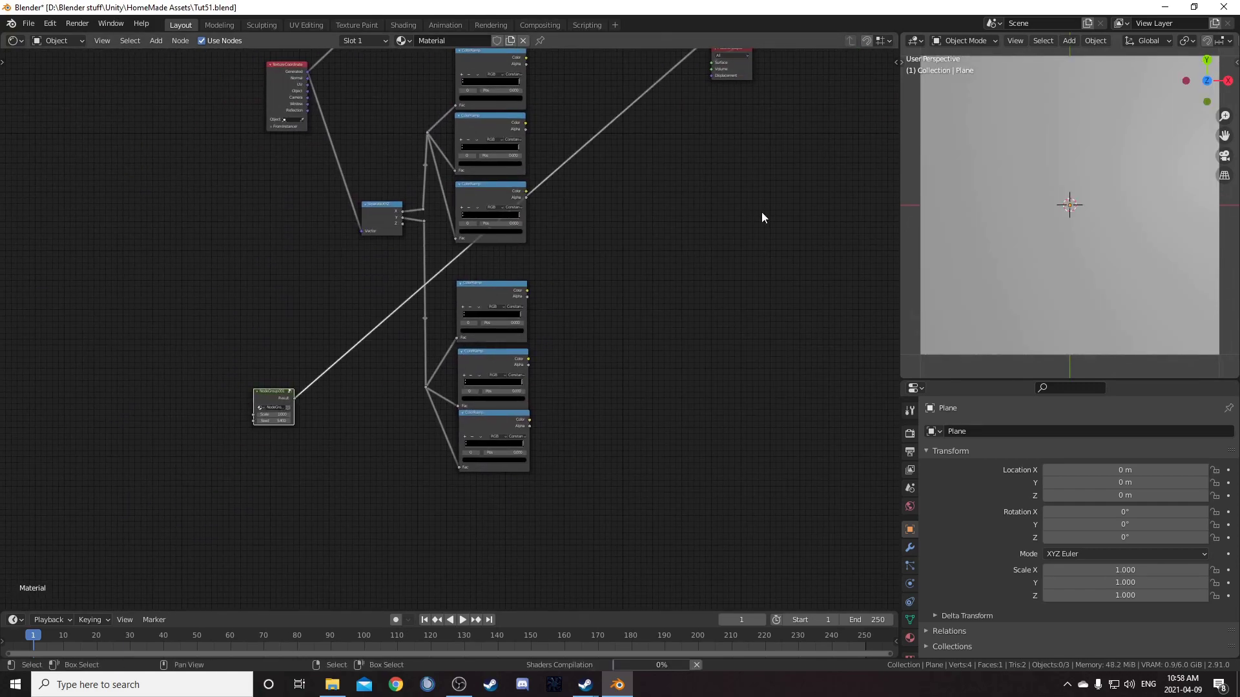
pyautogui.scroll(3, 705, 301)
pyautogui.moveTo(596, 228); pyautogui.dragTo(586, 304, button='middle')
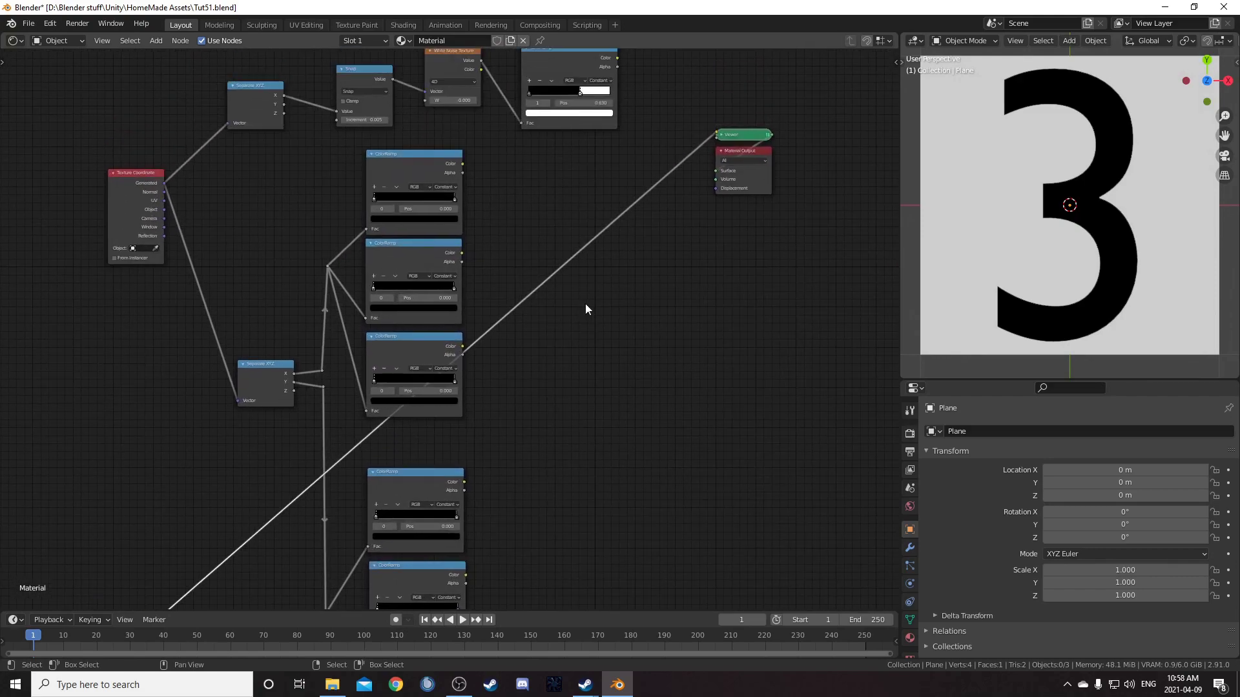
pyautogui.scroll(3, 583, 301)
pyautogui.moveTo(622, 243); pyautogui.dragTo(610, 329, button='middle')
# Preview the uppermost X-driven ColorRamp and set its white stop's position to 0.09.
pyautogui.keyDown('ctrl'); pyautogui.keyDown('shift'); pyautogui.click(414, 199); pyautogui.keyUp('shift'); pyautogui.keyUp('ctrl')
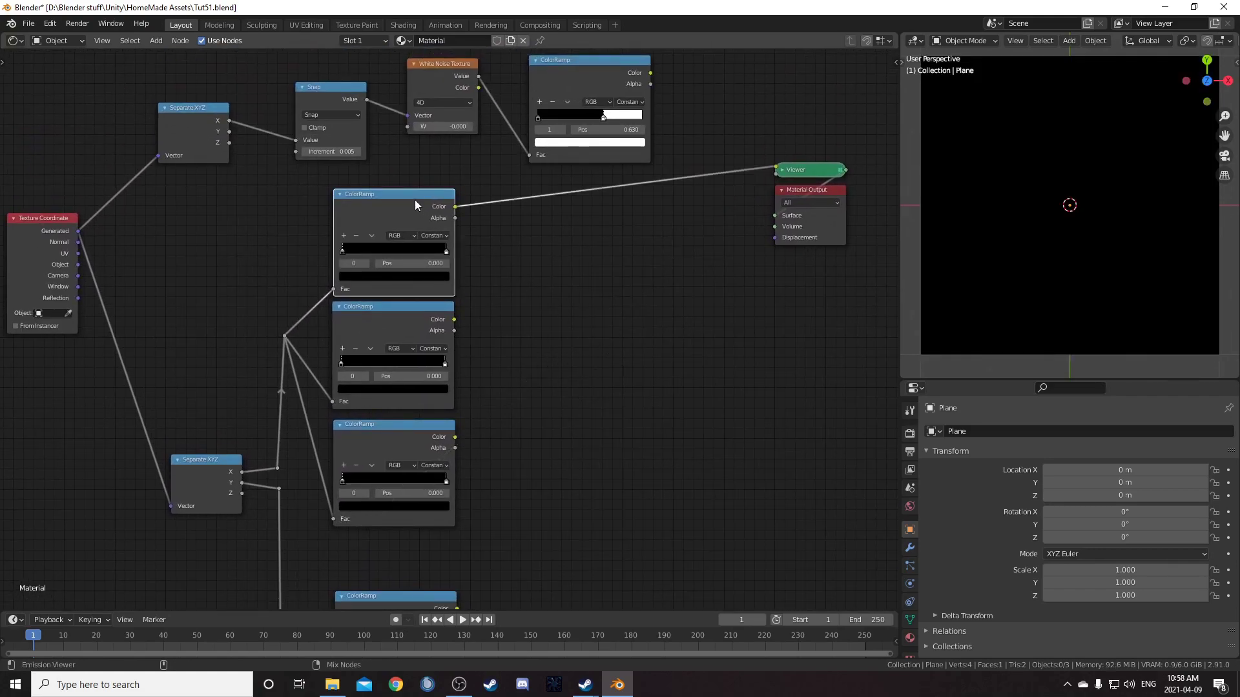
pyautogui.scroll(2, 487, 279)
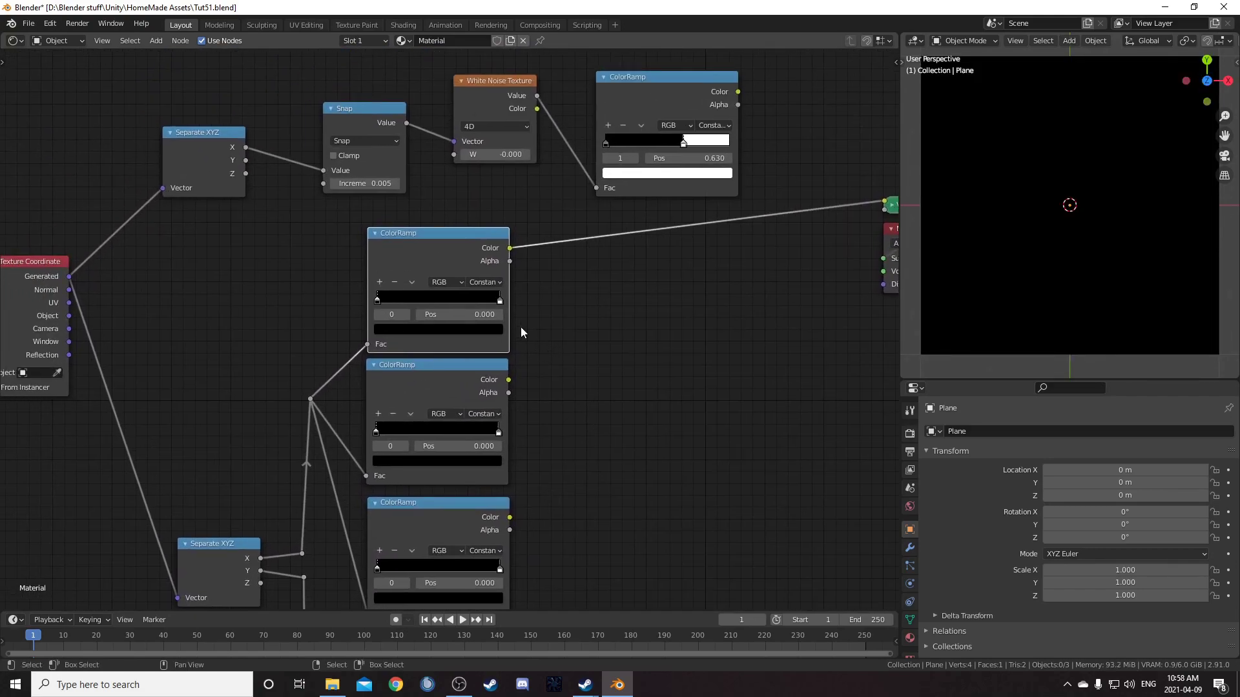
pyautogui.click(500, 299)
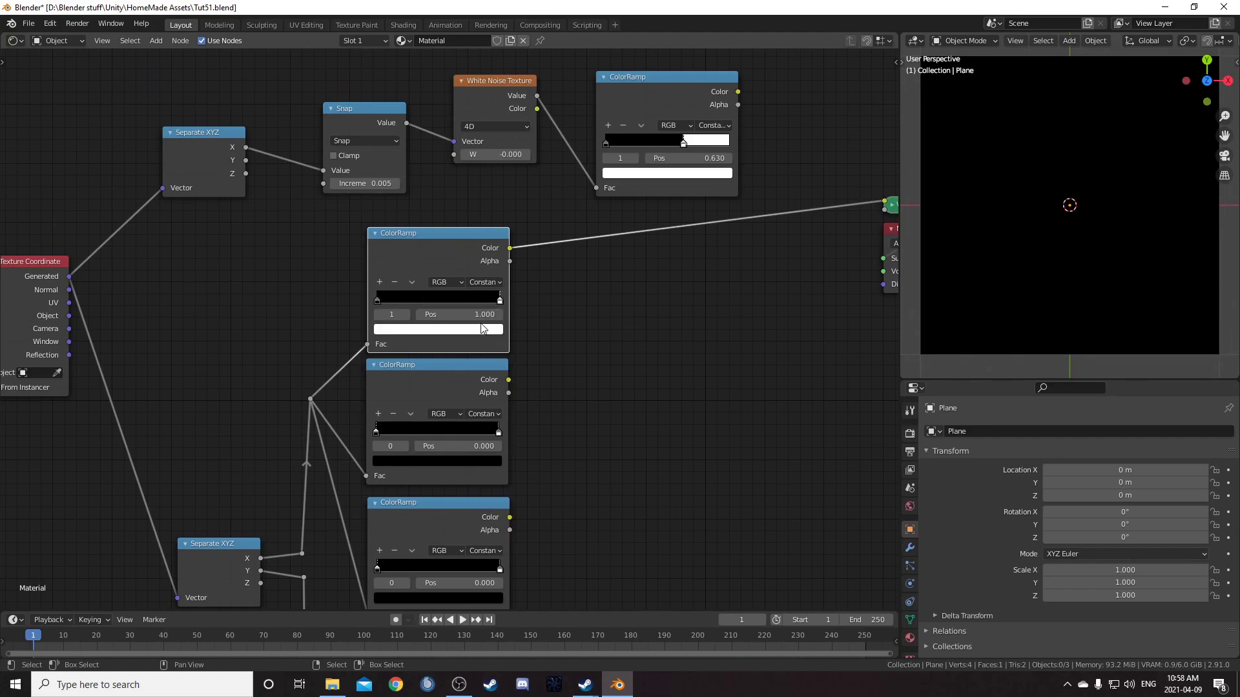
pyautogui.click(476, 313)
pyautogui.write('.09')
pyautogui.press('Return')
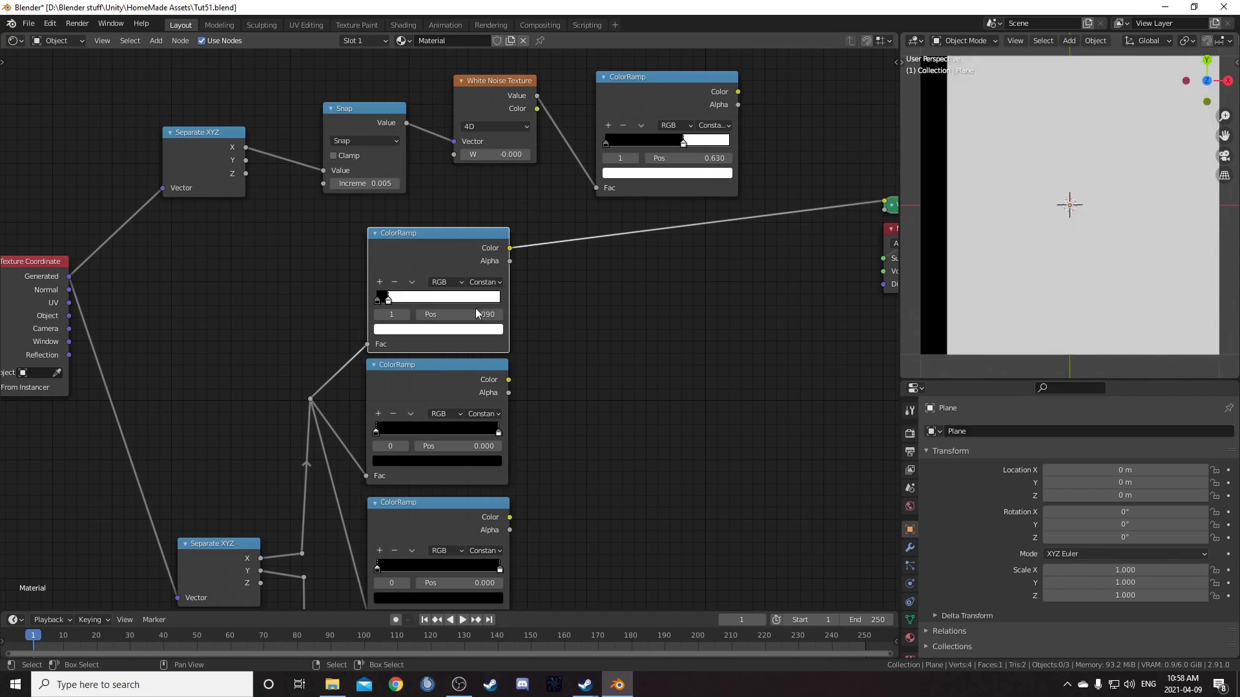
# Add a black stop at position 0.91 to the uppermost X-driven ColorRamp.
pyautogui.scroll(4, 401, 332)
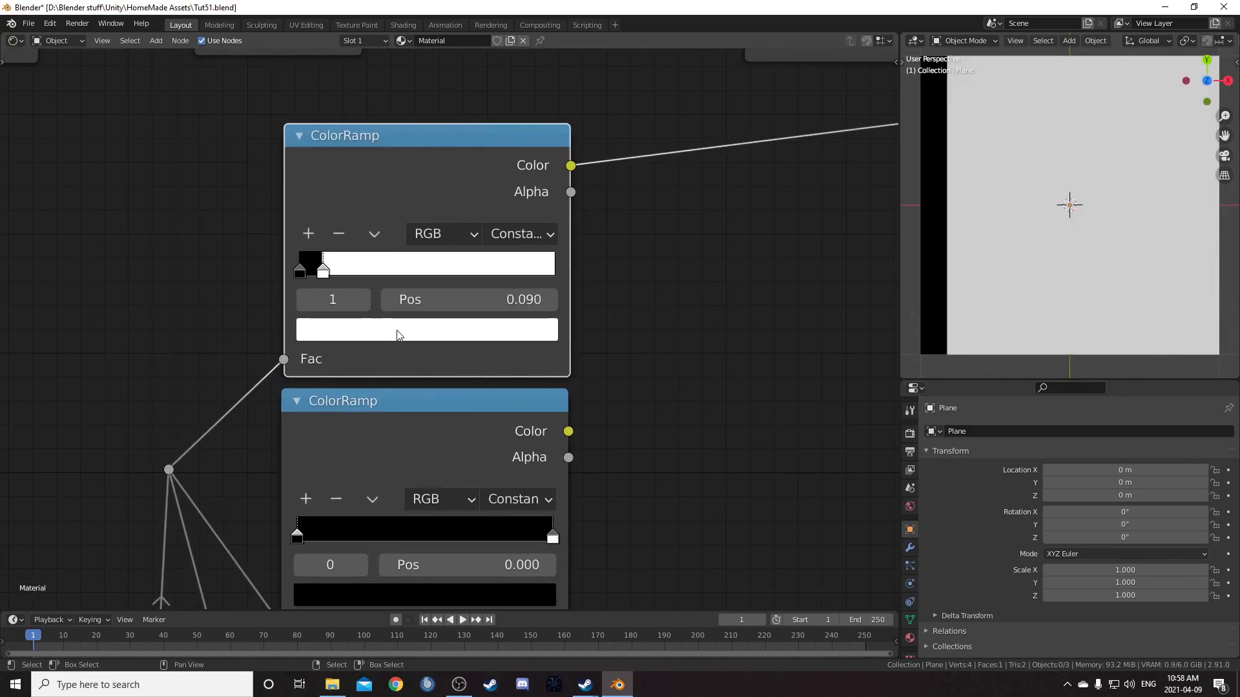
pyautogui.click(308, 234)
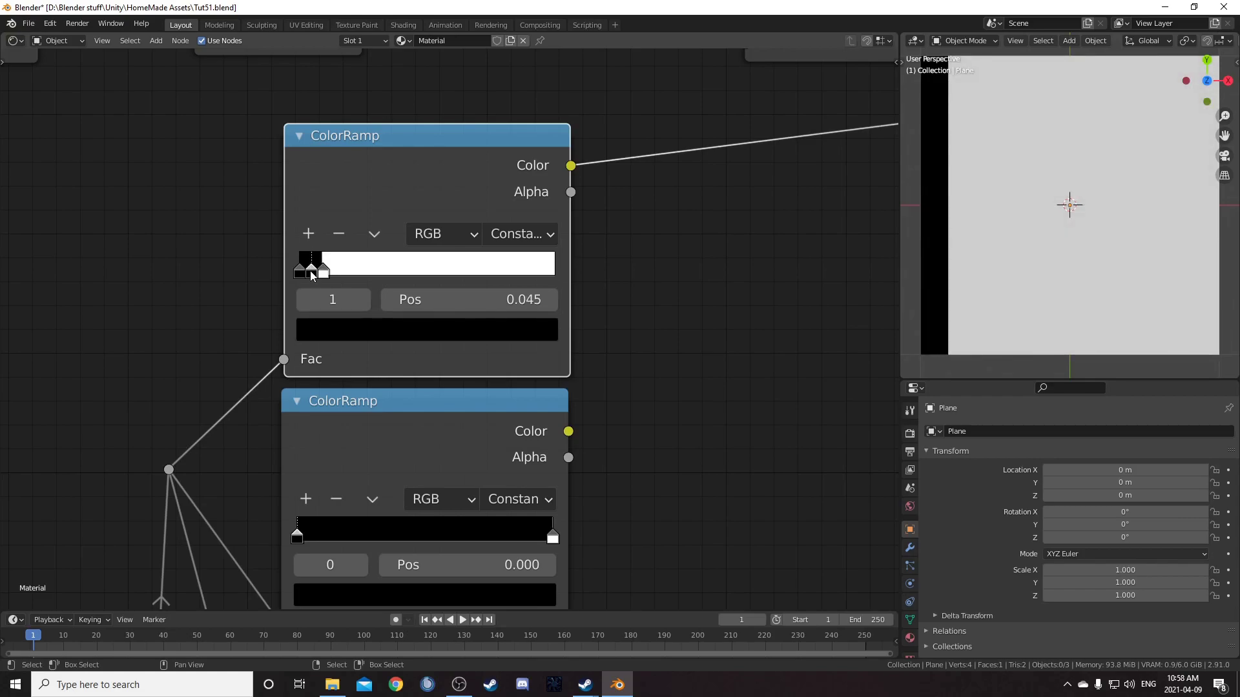
pyautogui.moveTo(510, 301); pyautogui.dragTo(639, 301)
pyautogui.click(473, 299)
pyautogui.write('.91')
pyautogui.press('Return')
# Flip the middle X-driven ColorRamp and set its black stop's position to 0.08.
pyautogui.scroll(-5, 703, 363)
pyautogui.moveTo(695, 457); pyautogui.dragTo(667, 421, button='middle')
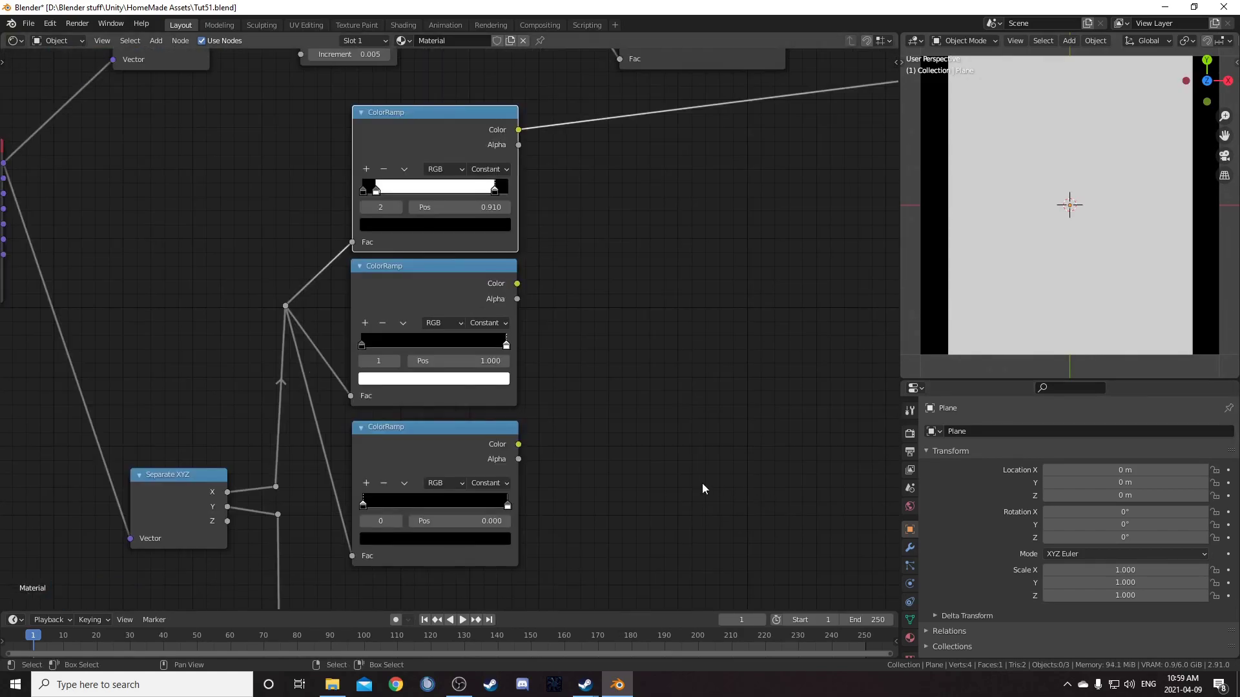
pyautogui.scroll(2, 703, 489)
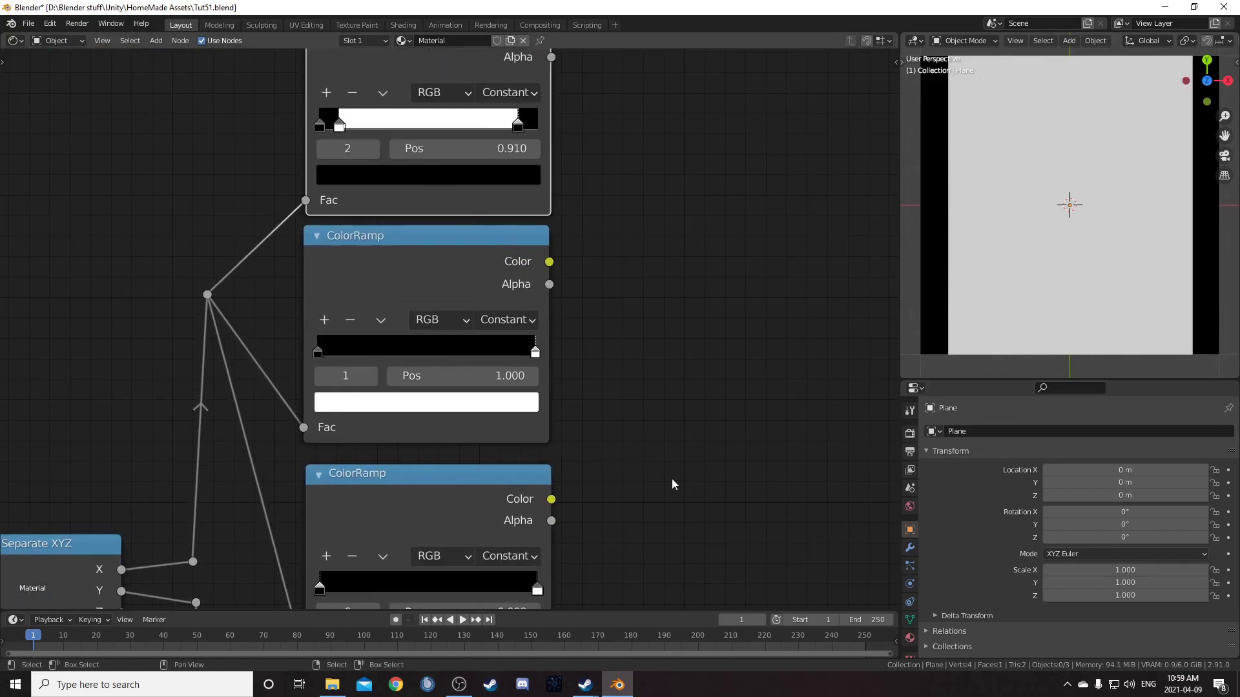
pyautogui.click(380, 320)
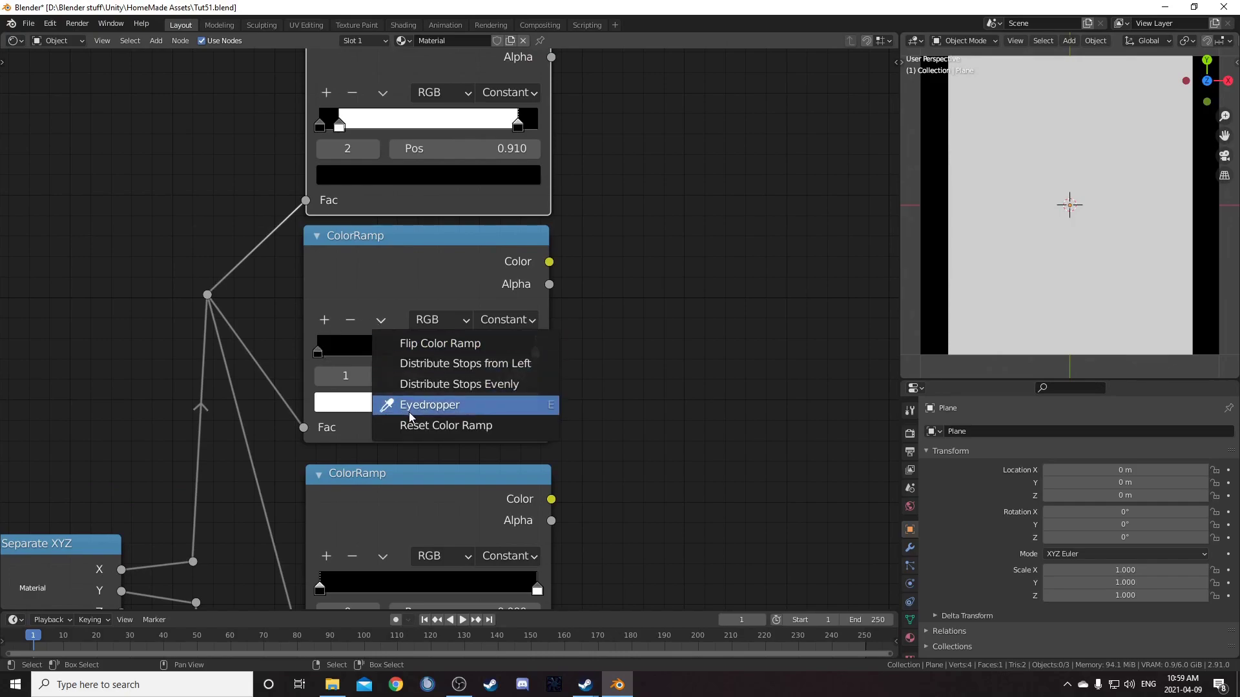
pyautogui.click(442, 344)
pyautogui.click(536, 350)
pyautogui.click(497, 368)
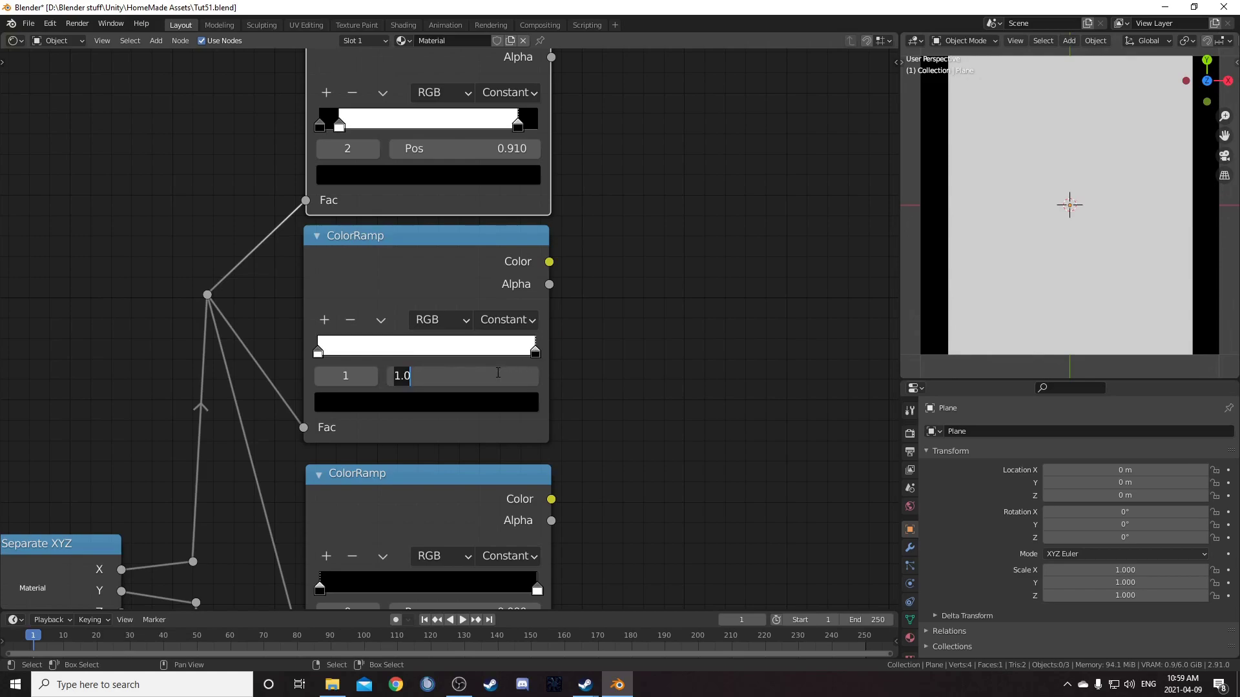
pyautogui.write('0.08')
pyautogui.press('Return')
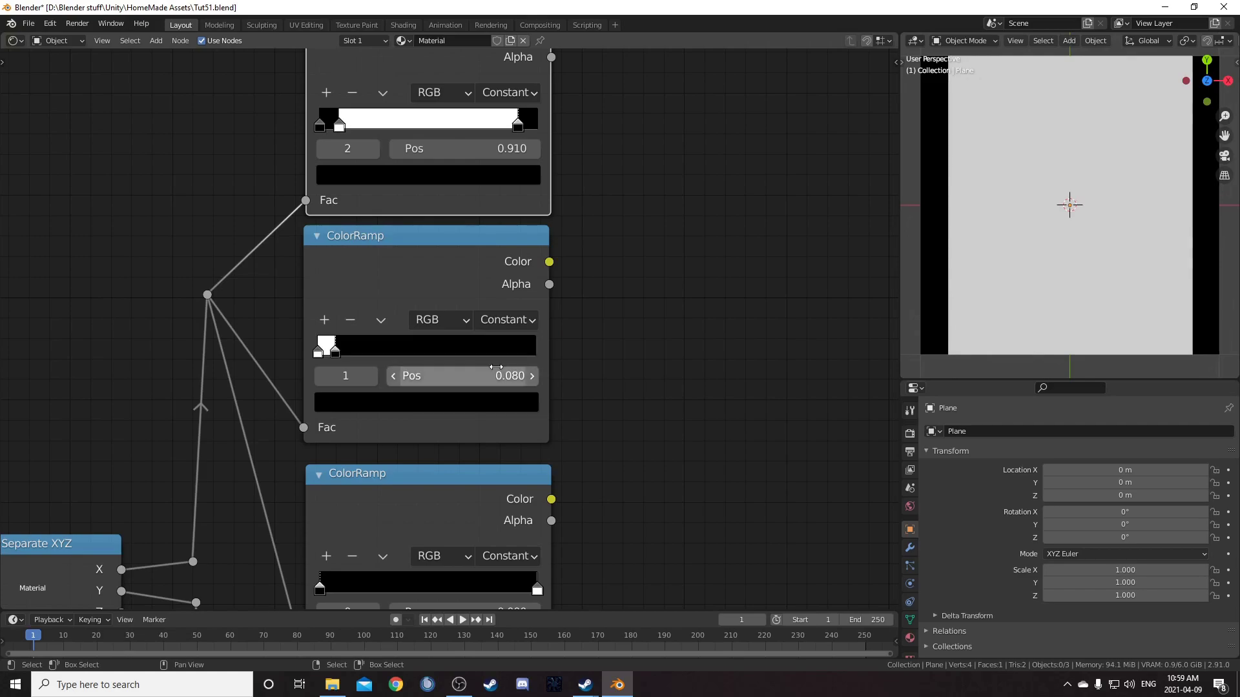
# Add a white stop at 0.13 and a black stop at 0.47 to the middle X-driven ColorRamp.
pyautogui.click(323, 321)
pyautogui.click(489, 378)
pyautogui.write('0.13')
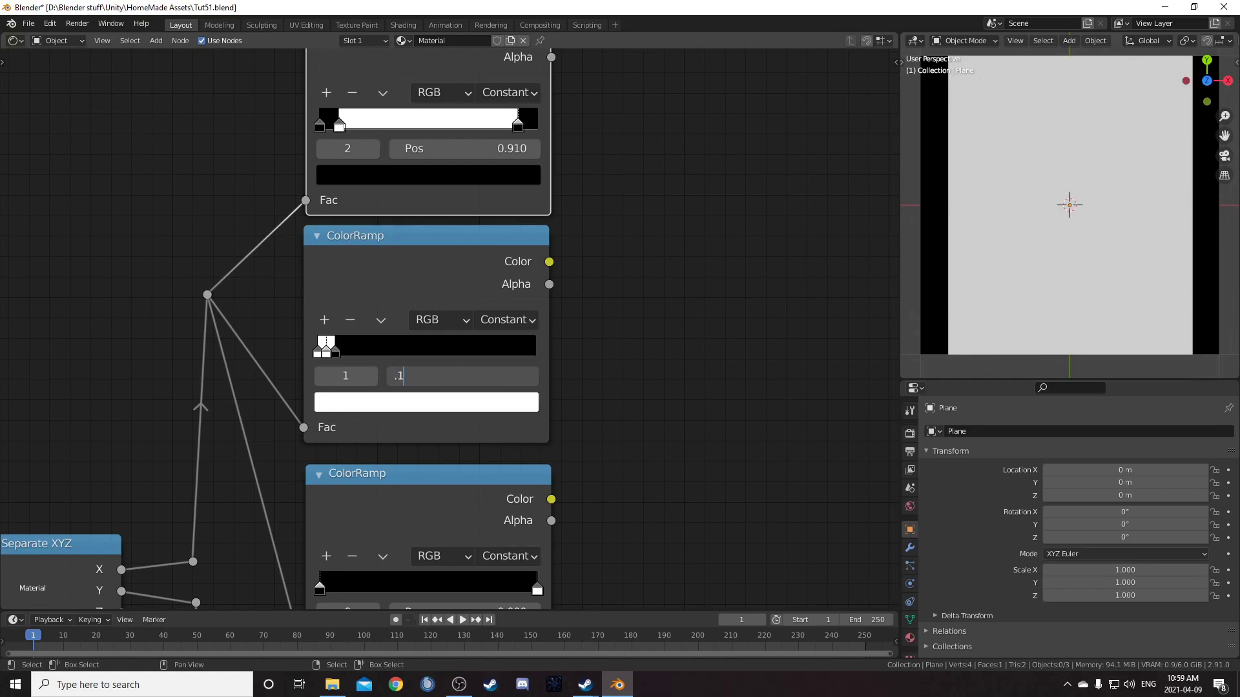
pyautogui.press('Return')
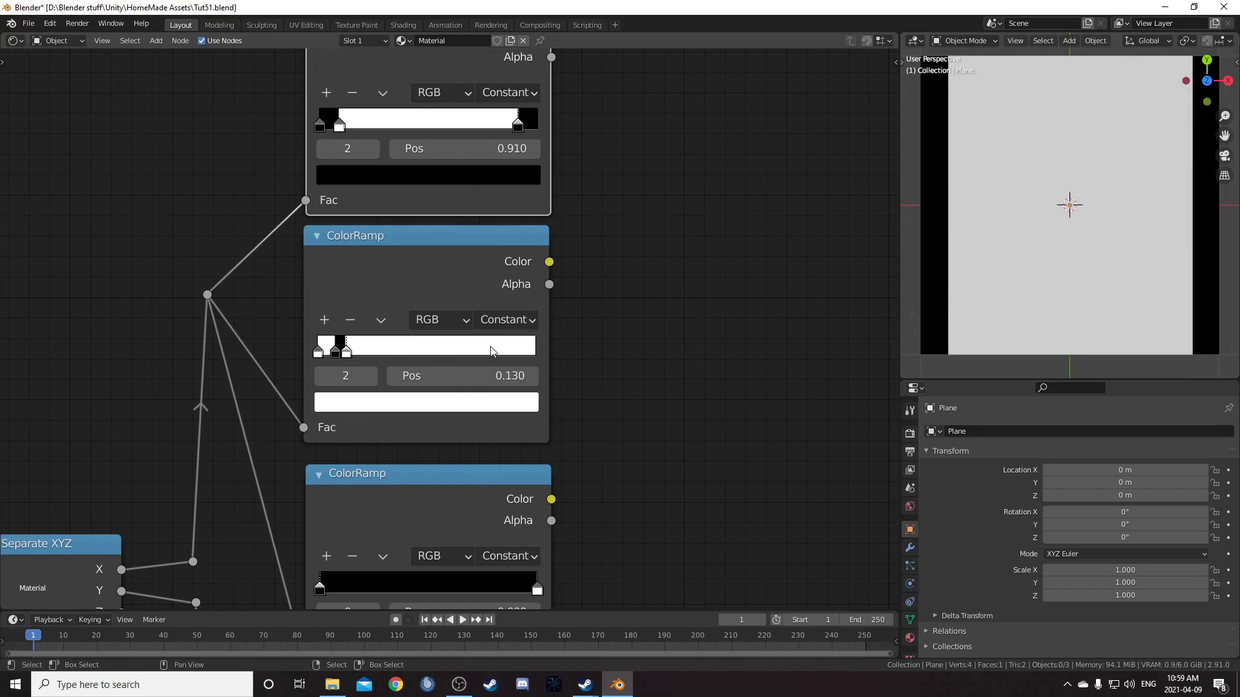
pyautogui.click(324, 321)
pyautogui.click(501, 380)
pyautogui.write('.')
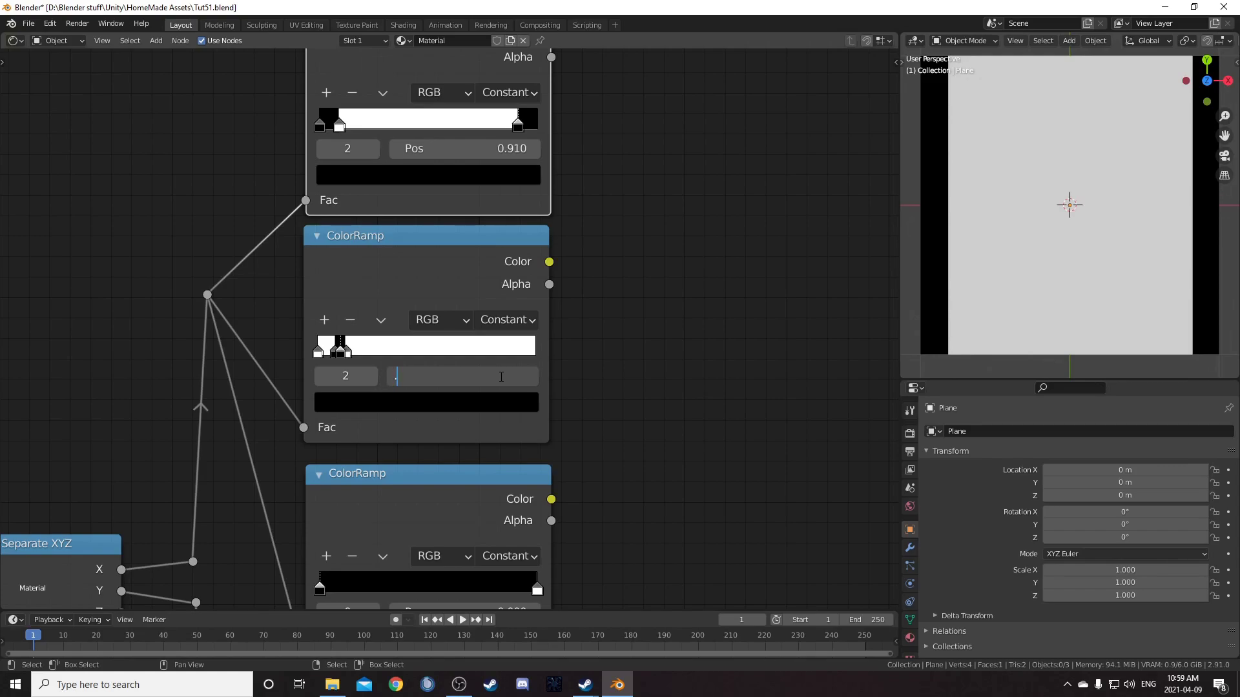
pyautogui.write('47')
pyautogui.press('Return')
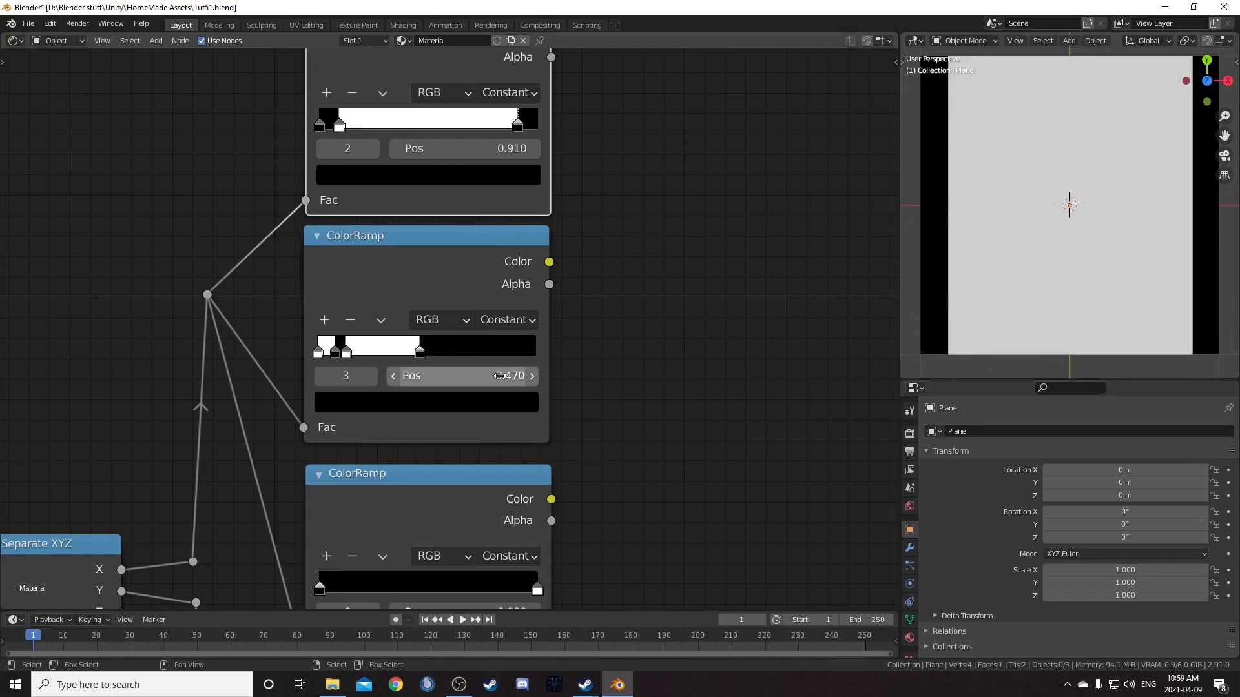
# Add a white stop at 0.53 and a black stop at 0.87 to the middle X-driven ColorRamp.
pyautogui.click(324, 320)
pyautogui.click(450, 374)
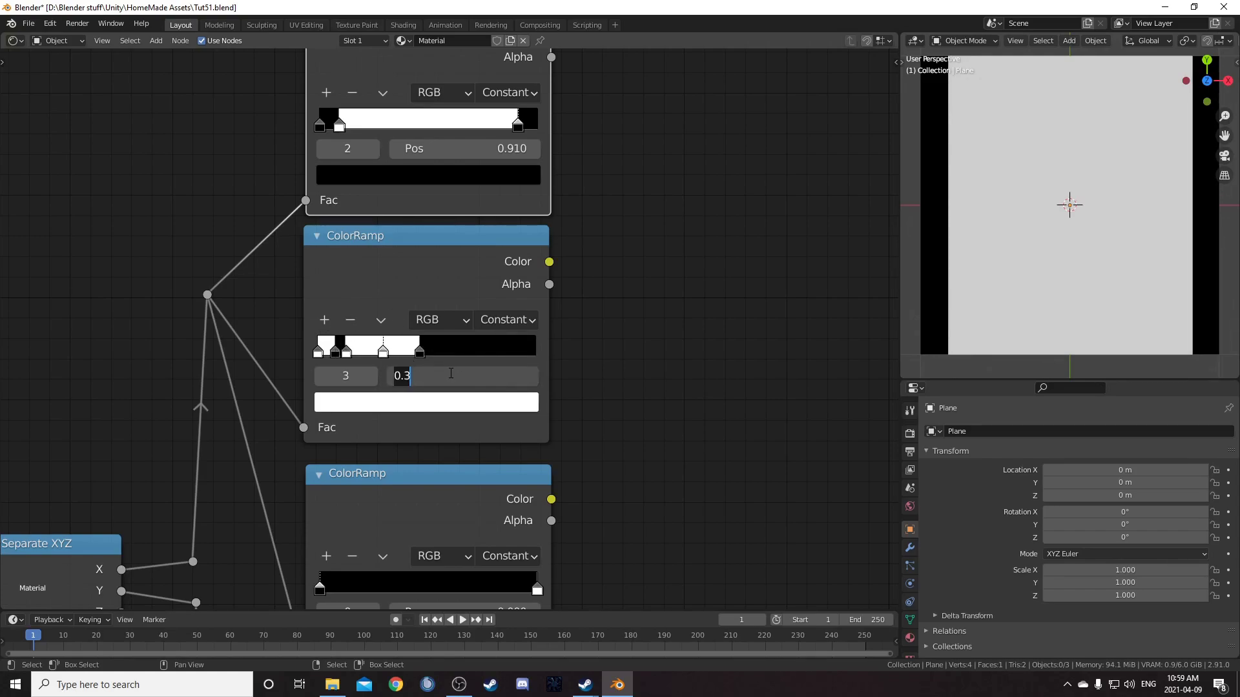
pyautogui.write('.53')
pyautogui.press('Return')
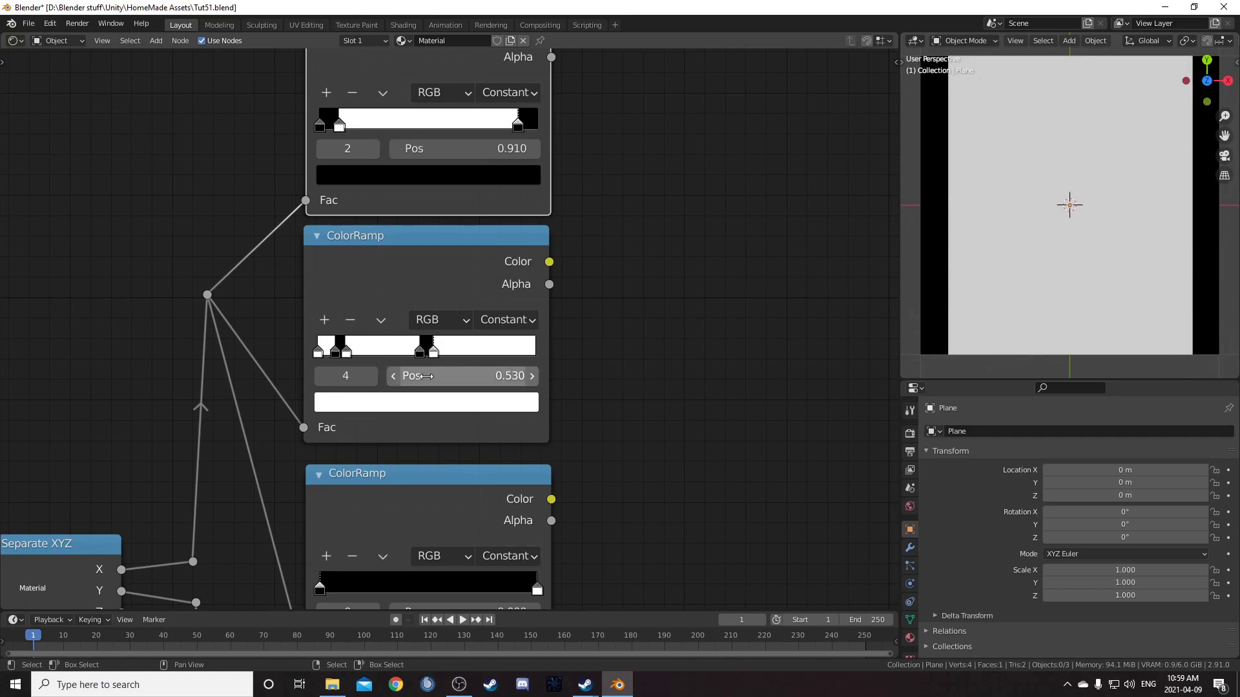
pyautogui.click(325, 319)
pyautogui.click(480, 376)
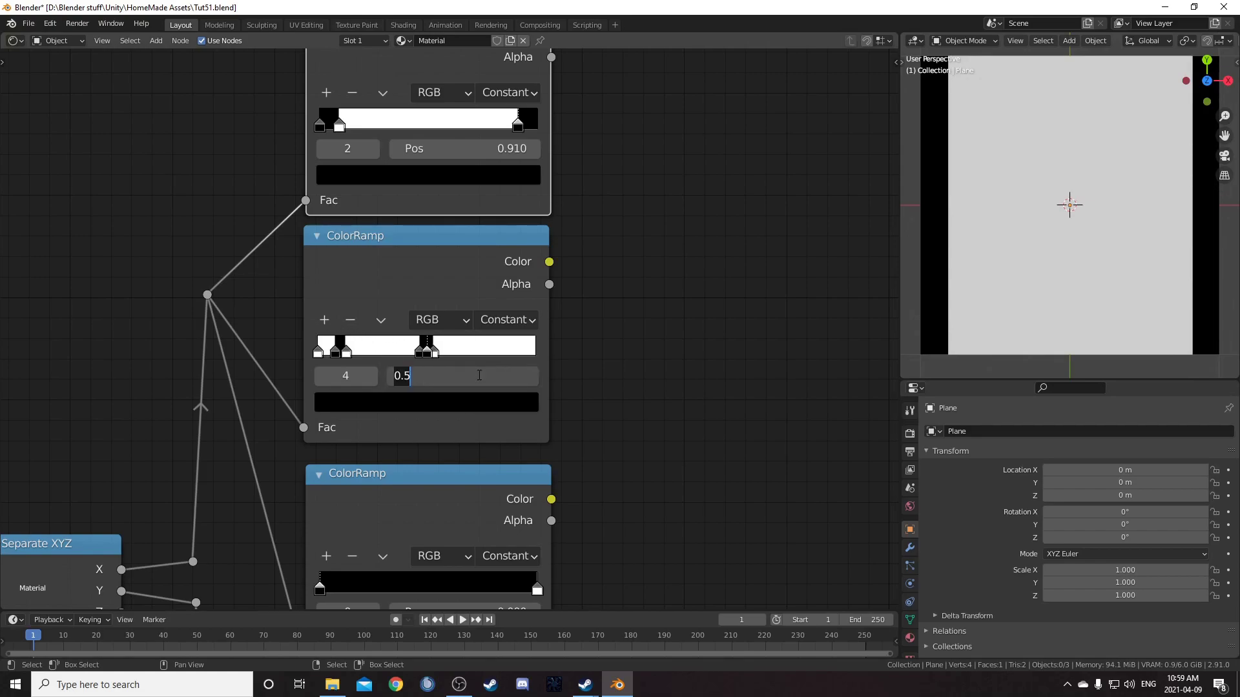
pyautogui.write('.')
pyautogui.write('87')
pyautogui.press('Return')
# Add a white stop at 0.92 to the middle X-driven ColorRamp and preview that ramp on the plane.
pyautogui.click(325, 320)
pyautogui.click(430, 374)
pyautogui.write('.92')
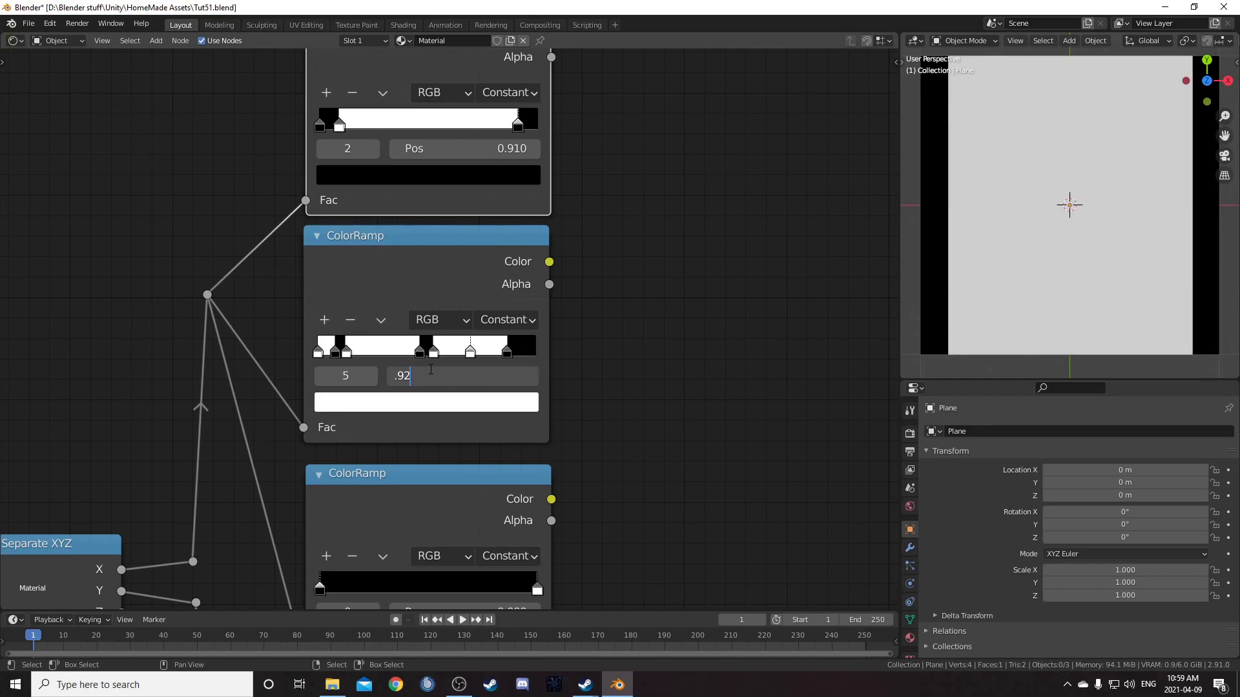
pyautogui.press('Return')
pyautogui.scroll(-4, 461, 330)
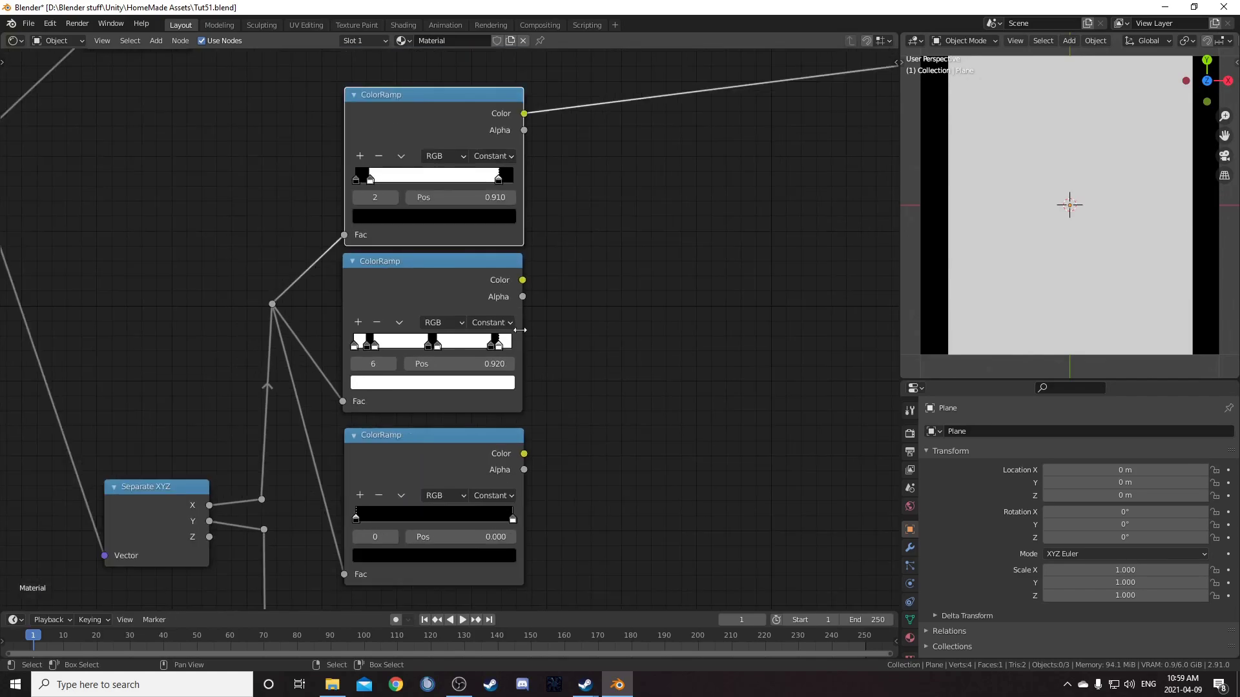
pyautogui.moveTo(495, 185); pyautogui.dragTo(450, 212, button='middle')
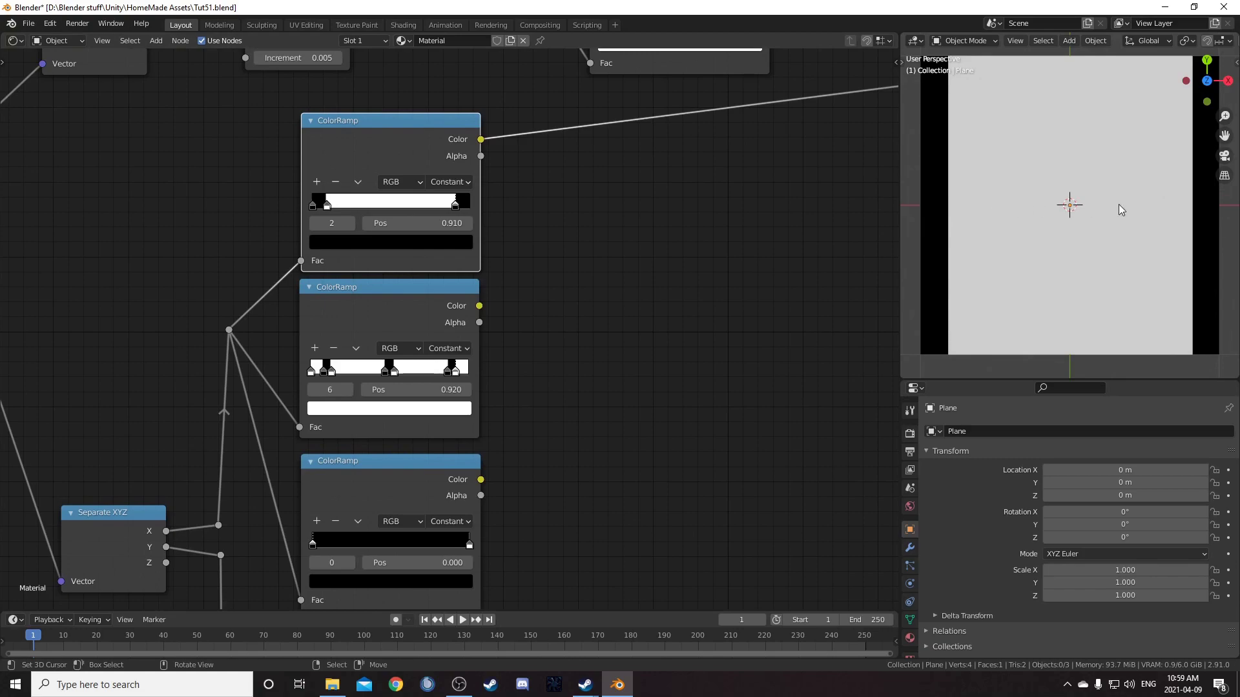
pyautogui.scroll(1, 598, 251)
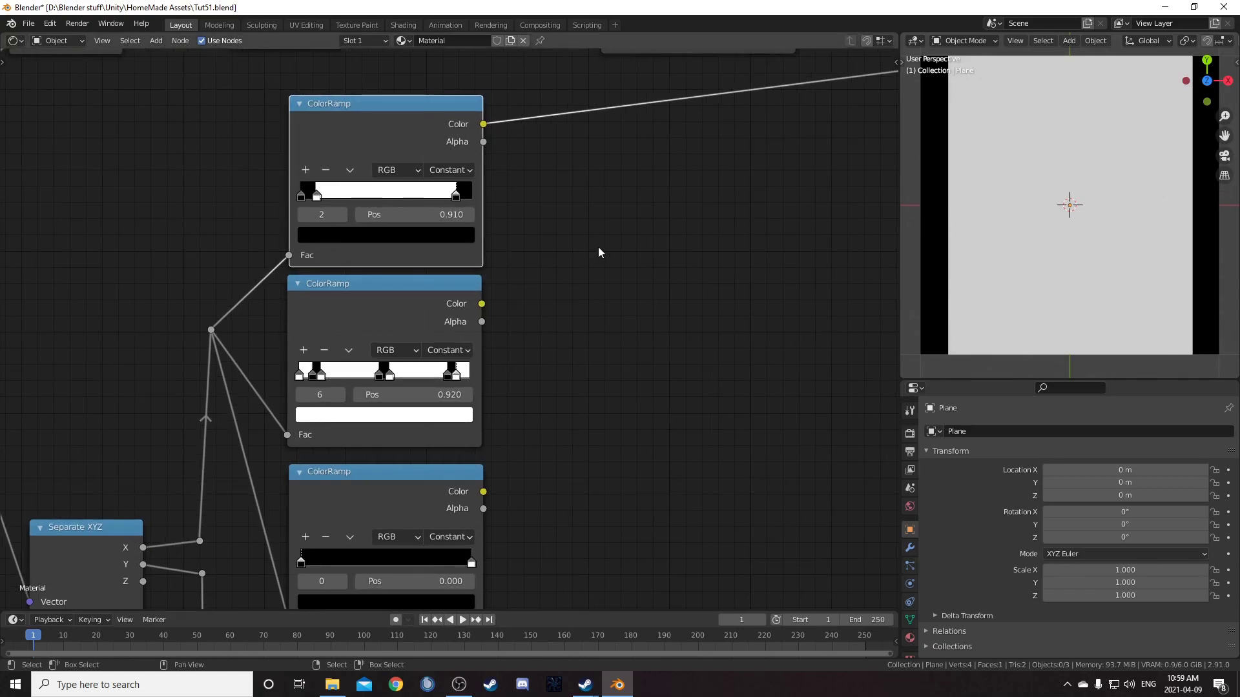
pyautogui.keyDown('ctrl'); pyautogui.keyDown('shift'); pyautogui.click(410, 298); pyautogui.keyUp('shift'); pyautogui.keyUp('ctrl')
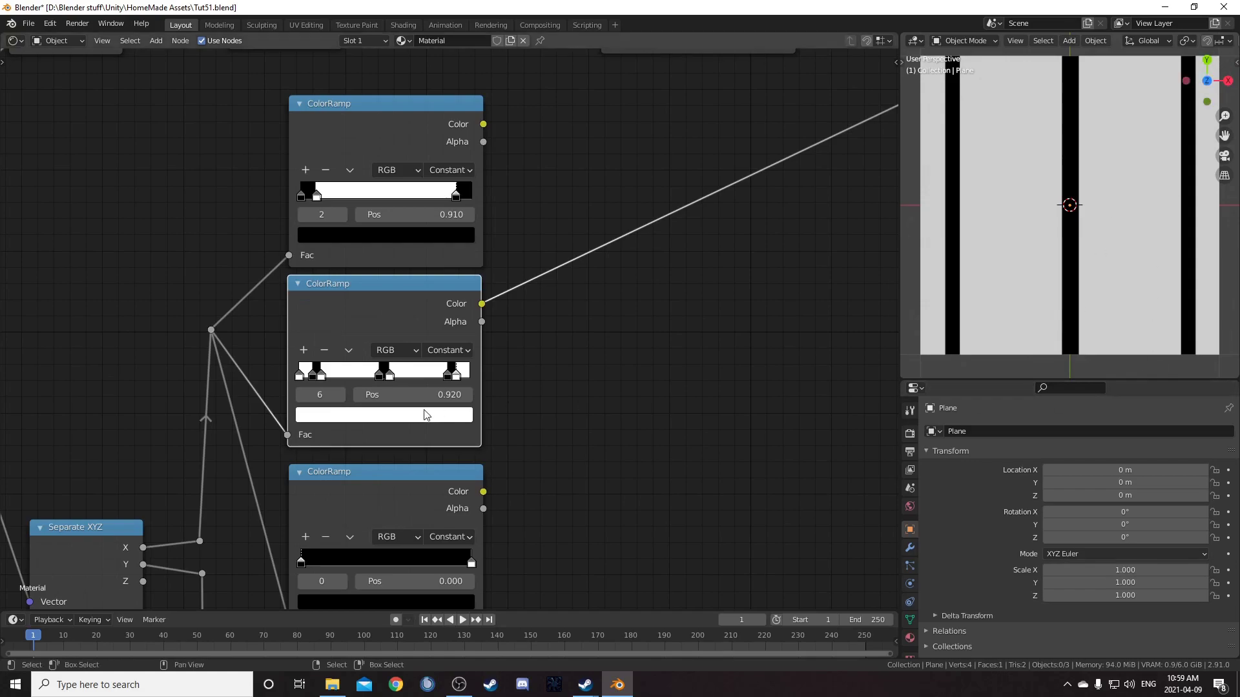
# Set the white stop's position to 0.036 in the third X-driven ColorRamp.
pyautogui.scroll(-4, 451, 432)
pyautogui.moveTo(588, 412); pyautogui.dragTo(545, 355, button='middle')
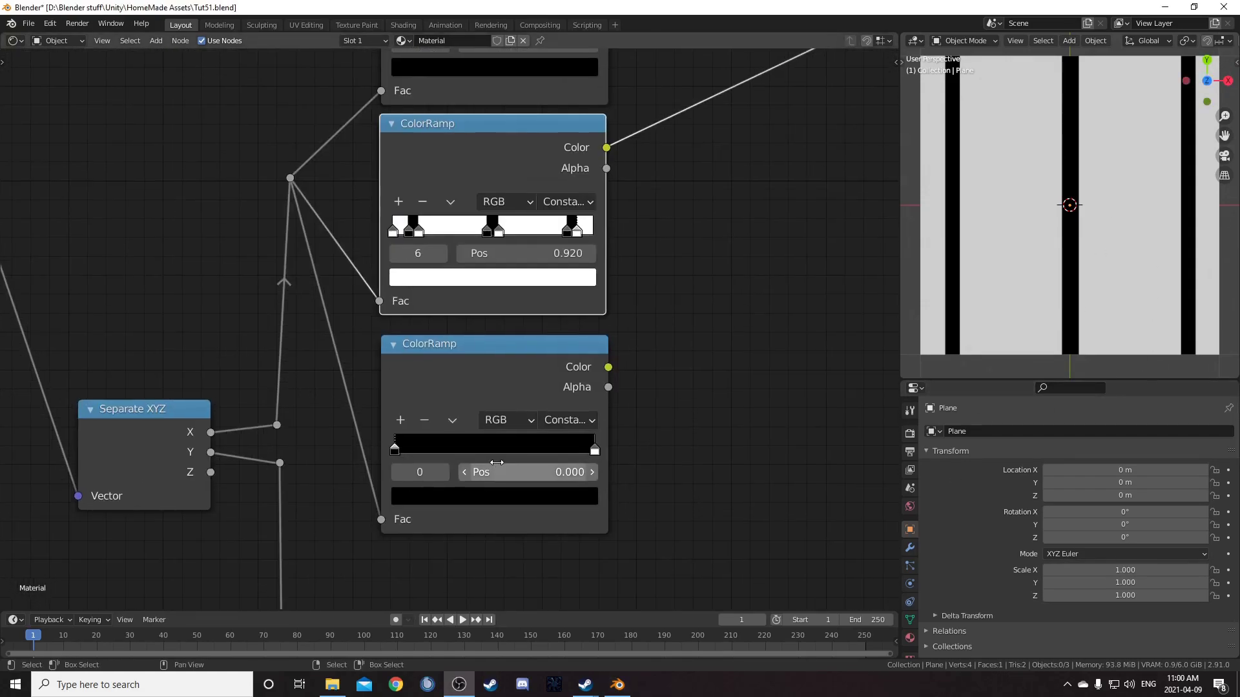
pyautogui.moveTo(533, 492); pyautogui.dragTo(515, 440, button='middle')
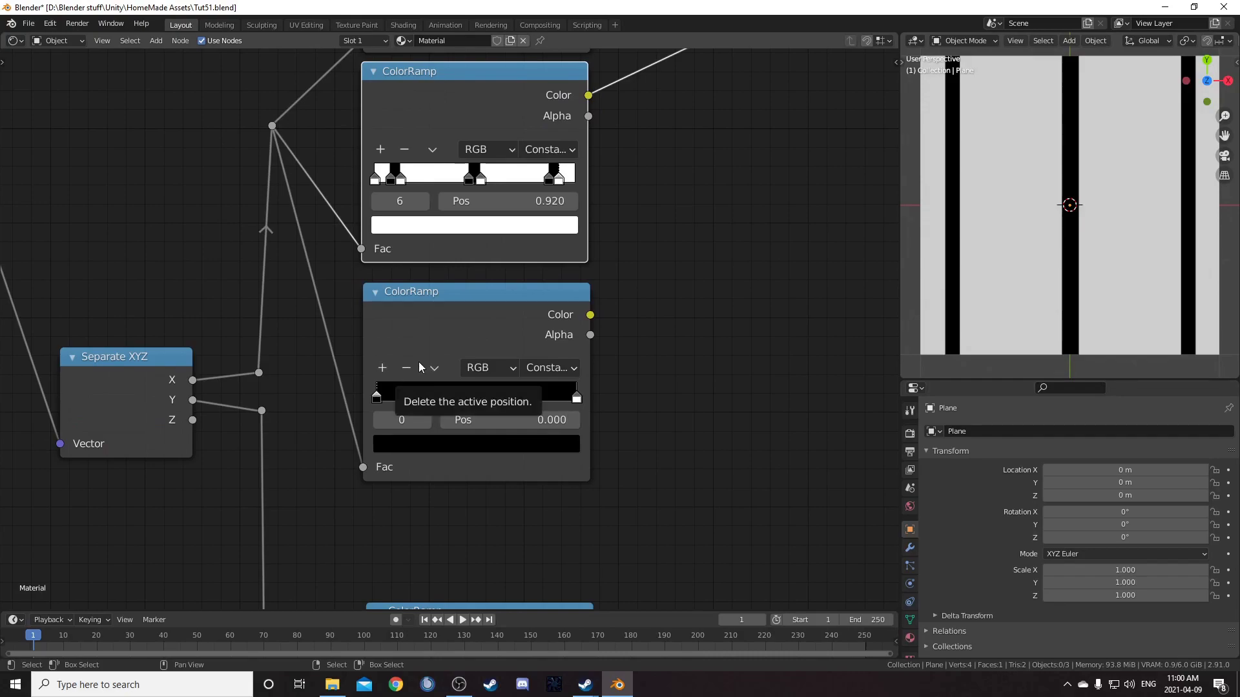
pyautogui.click(576, 397)
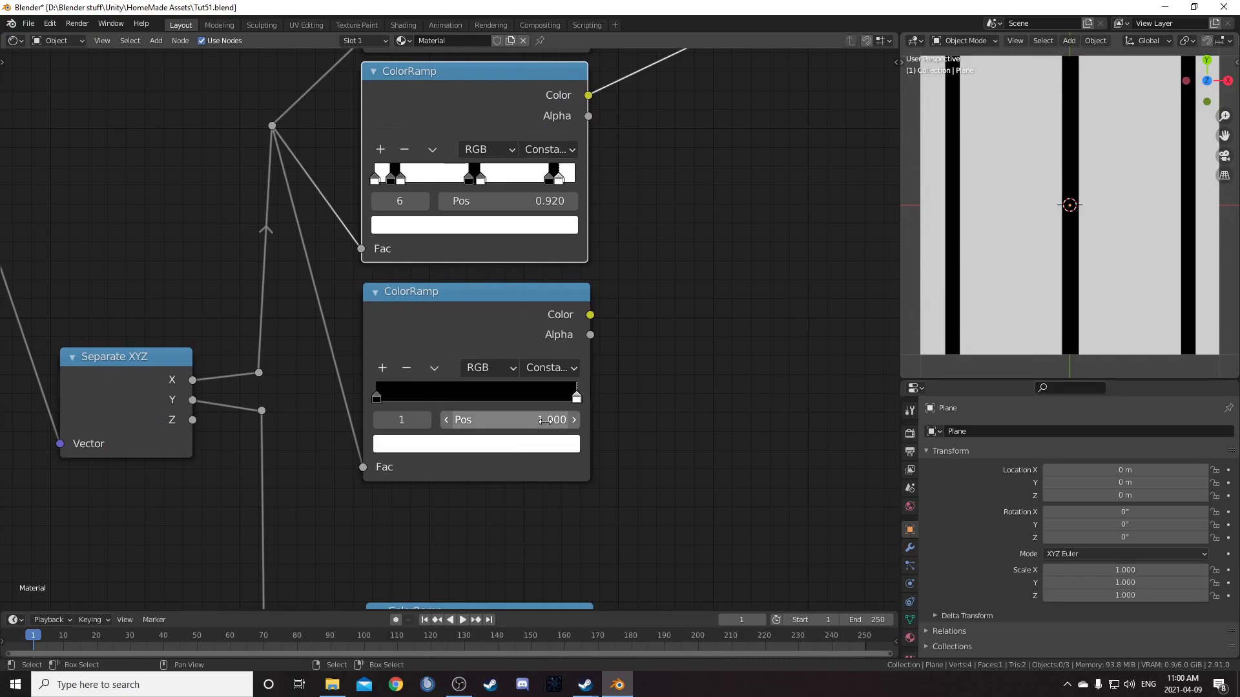
pyautogui.click(545, 421)
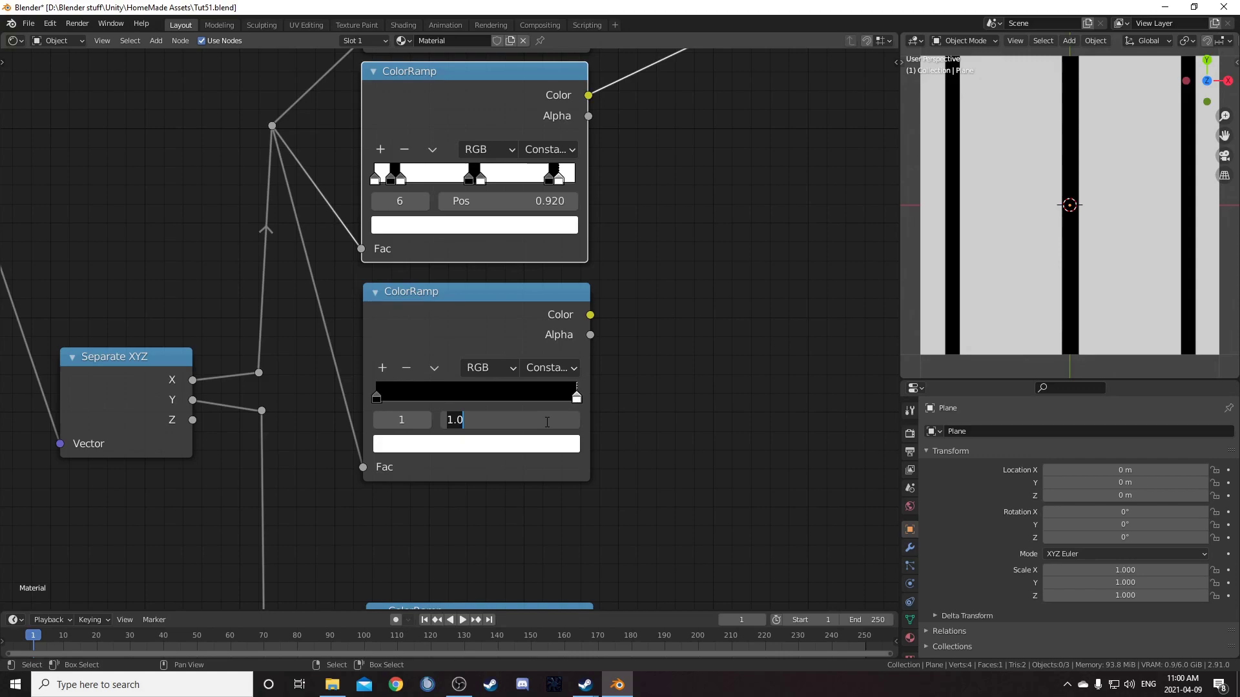
pyautogui.write('.036')
pyautogui.press('Return')
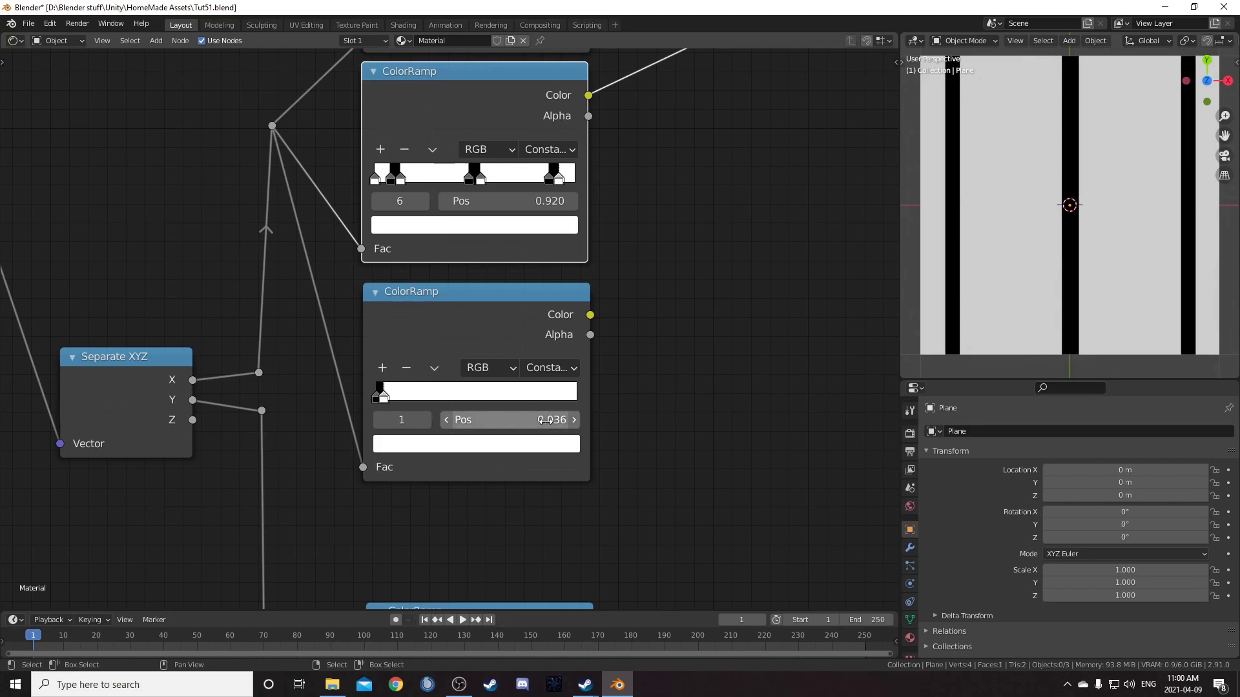
# Add a black stop at 0.08 and a white stop at 0.15 to the third X-driven ColorRamp.
pyautogui.click(382, 367)
pyautogui.click(501, 420)
pyautogui.write('.08')
pyautogui.press('Return')
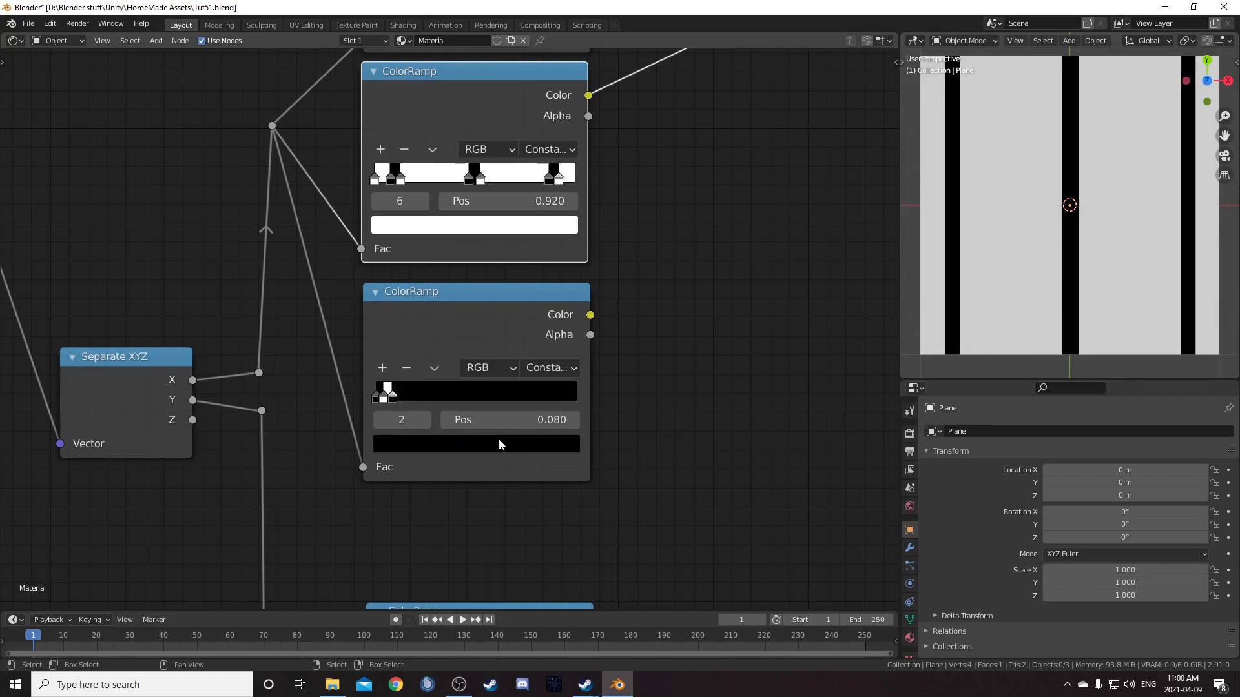
pyautogui.click(388, 387)
pyautogui.click(492, 413)
pyautogui.write('.15')
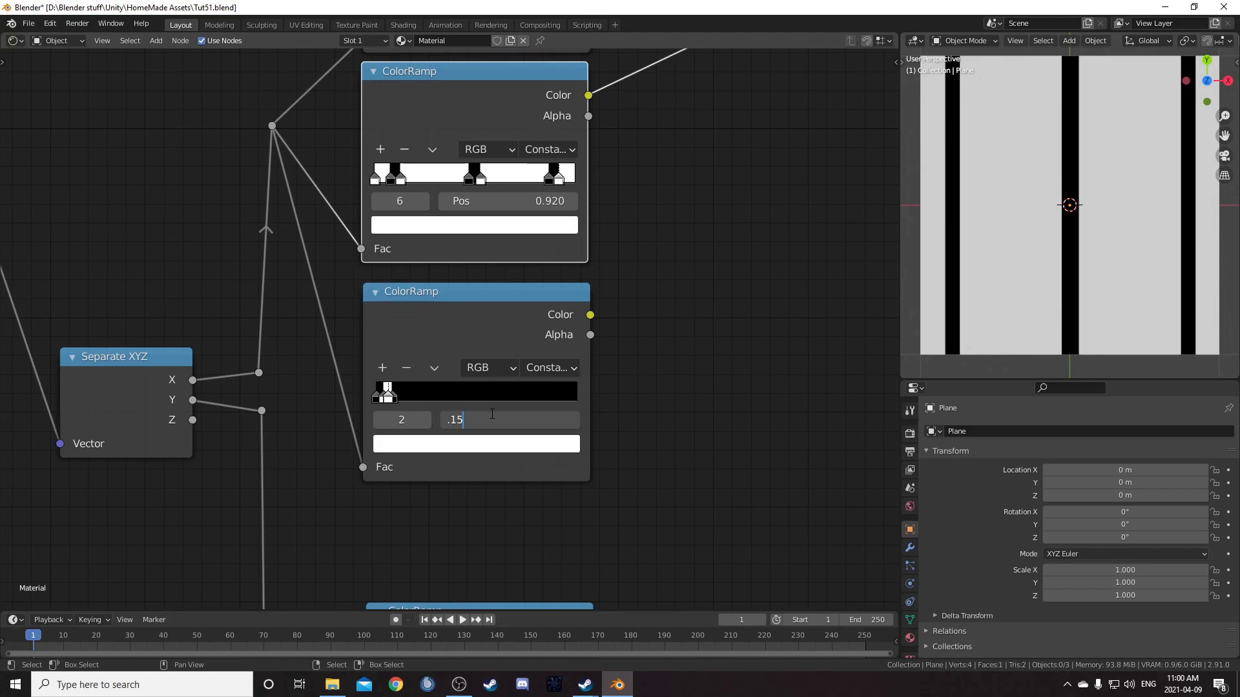
pyautogui.press('Return')
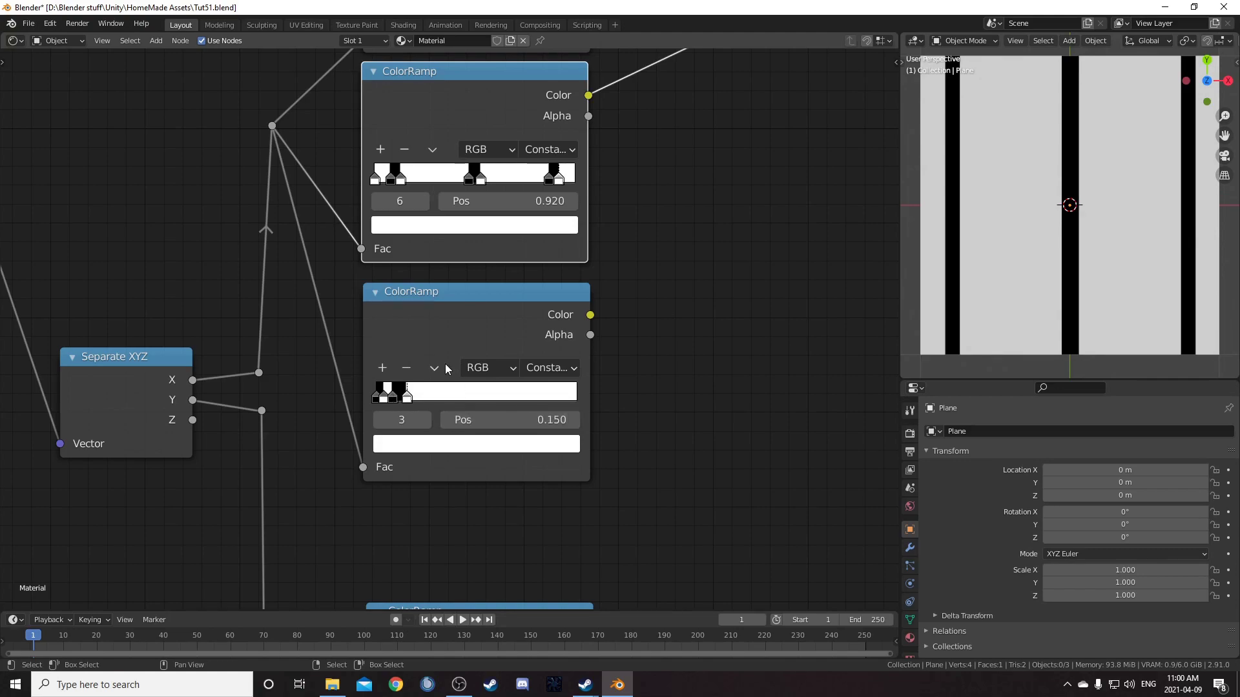
# Add a black stop at position 0.47 to the third X-driven ColorRamp.
pyautogui.keyDown('ctrl'); pyautogui.click(397, 392); pyautogui.keyUp('ctrl')
pyautogui.click(510, 420)
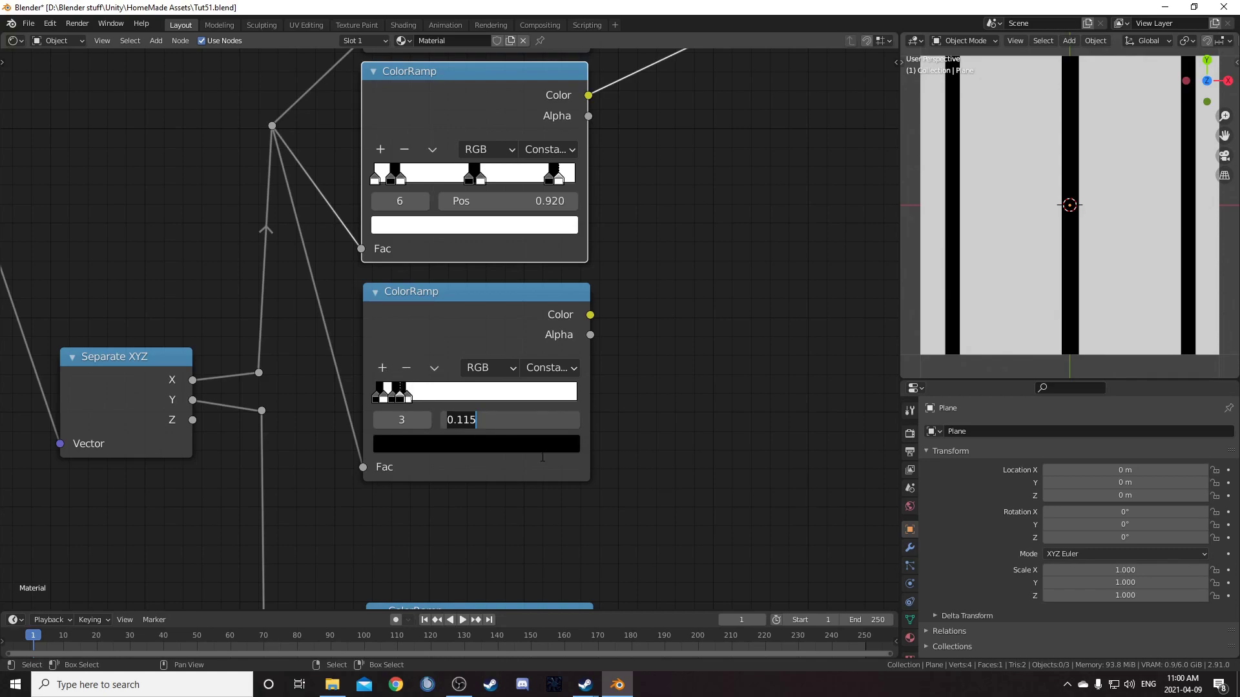
pyautogui.write('.47')
pyautogui.press('Return')
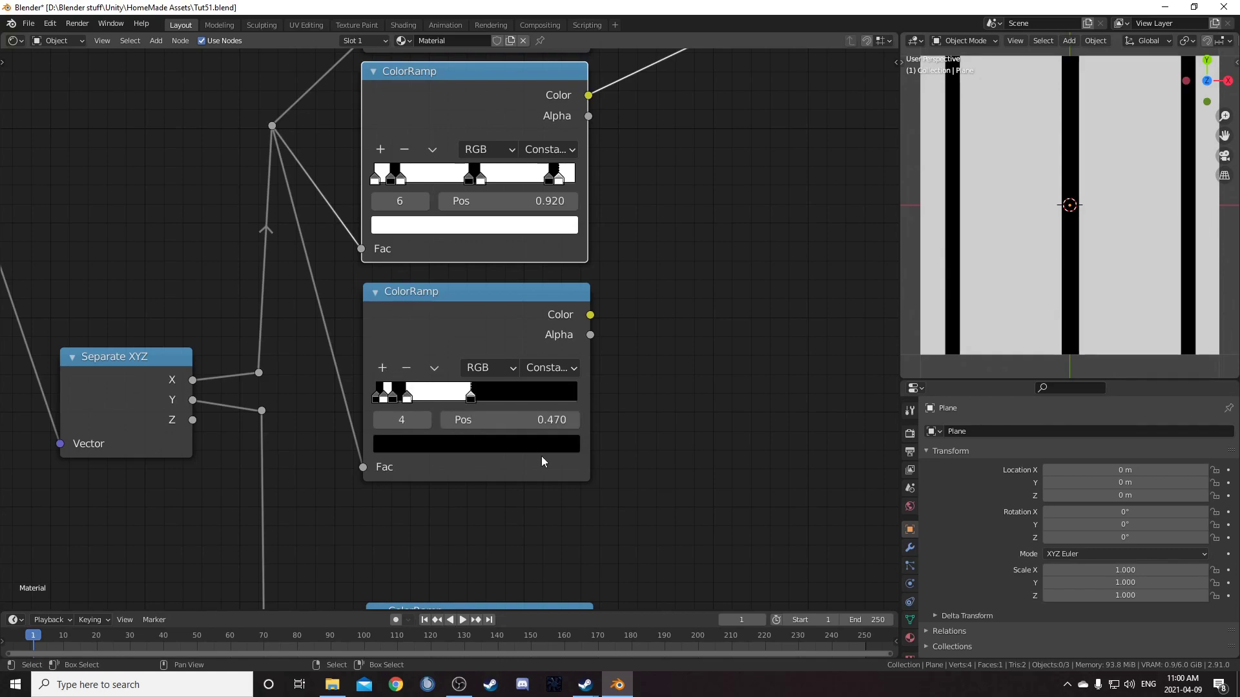
# Add a white stop at position 0.525 to the third X-driven ColorRamp.
pyautogui.keyDown('ctrl'); pyautogui.click(439, 391); pyautogui.keyUp('ctrl')
pyautogui.click(472, 421)
pyautogui.write('0.31')
pyautogui.press('BackSpace')
pyautogui.press('BackSpace')
pyautogui.press('BackSpace')
pyautogui.press('BackSpace')
pyautogui.write('0.525')
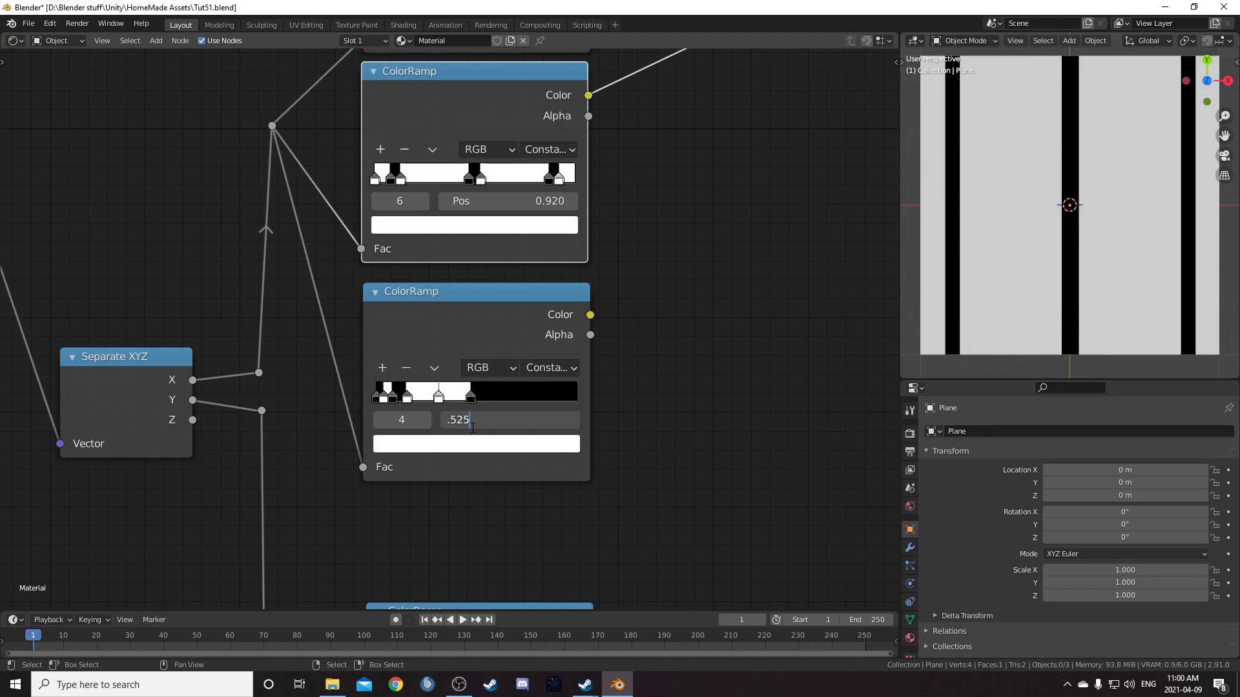
pyautogui.press('Return')
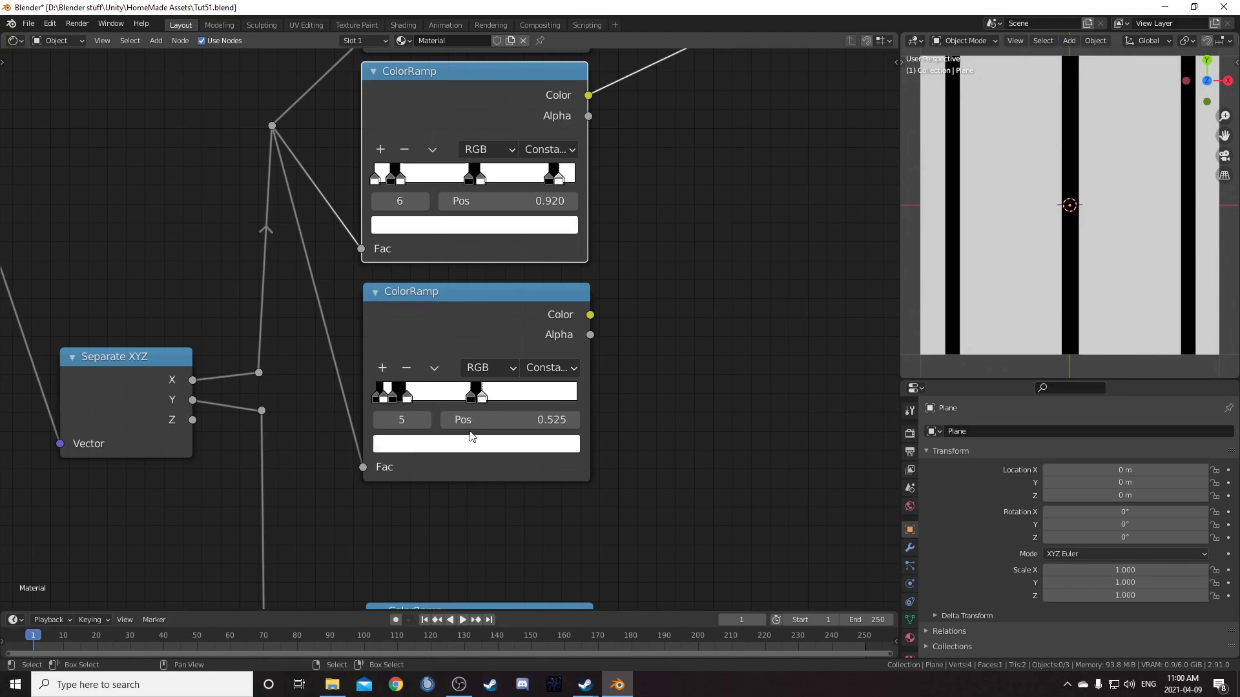
# Add a black stop at 0.84 and a white stop at 0.92 to the third X-driven ColorRamp.
pyautogui.click(382, 367)
pyautogui.click(522, 421)
pyautogui.hotkey('ctrl', 'a')
pyautogui.write('0.84')
pyautogui.press('Return')
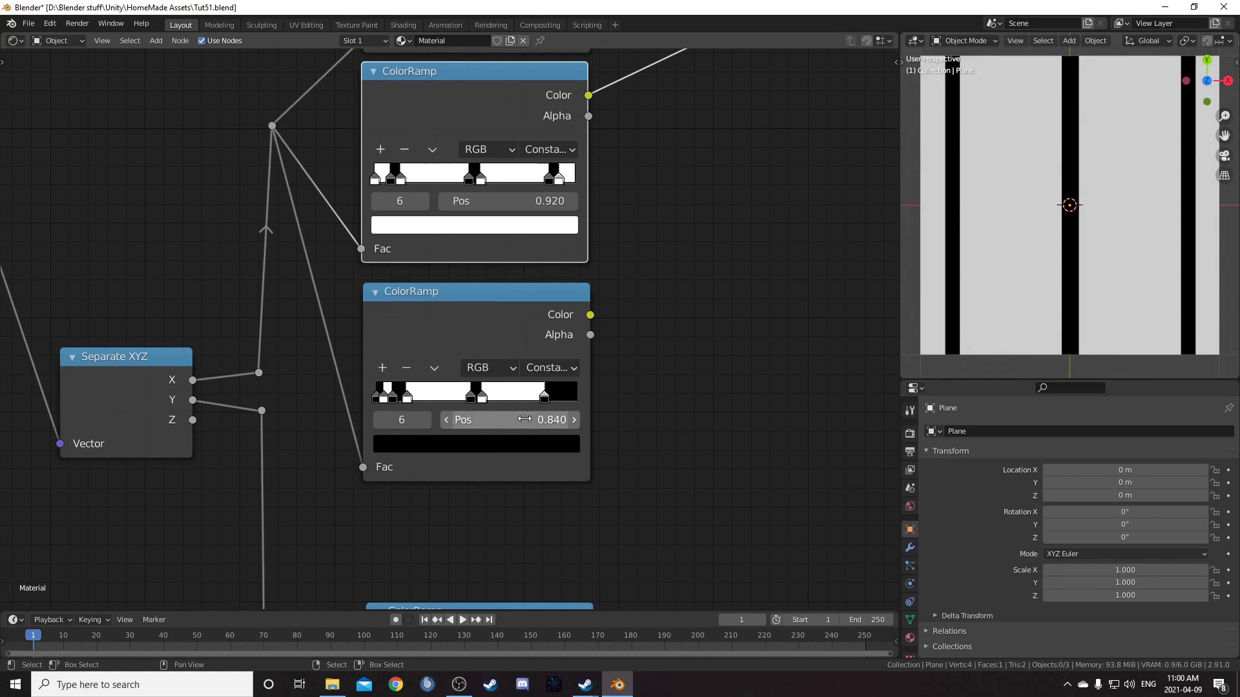
pyautogui.click(382, 367)
pyautogui.click(508, 421)
pyautogui.hotkey('ctrl', 'a')
pyautogui.write('0.92')
pyautogui.press('Return')
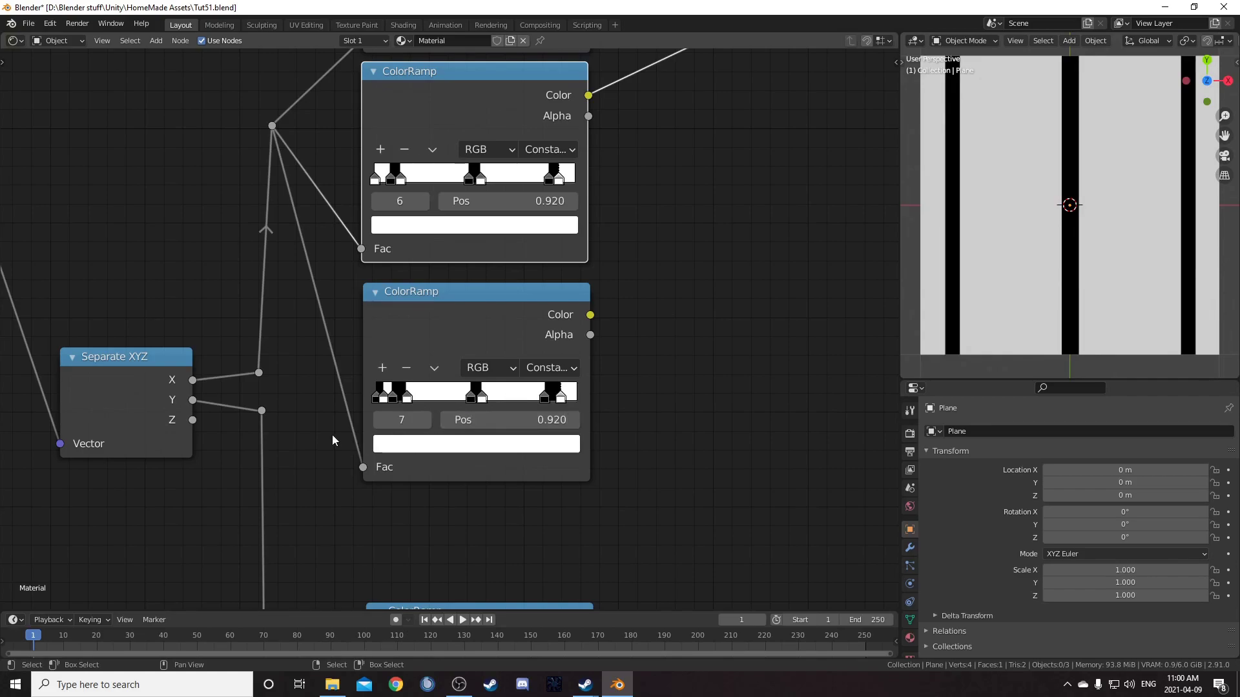
# Add a black stop at position 0.96 to the third X-driven ColorRamp.
pyautogui.click(383, 367)
pyautogui.click(535, 419)
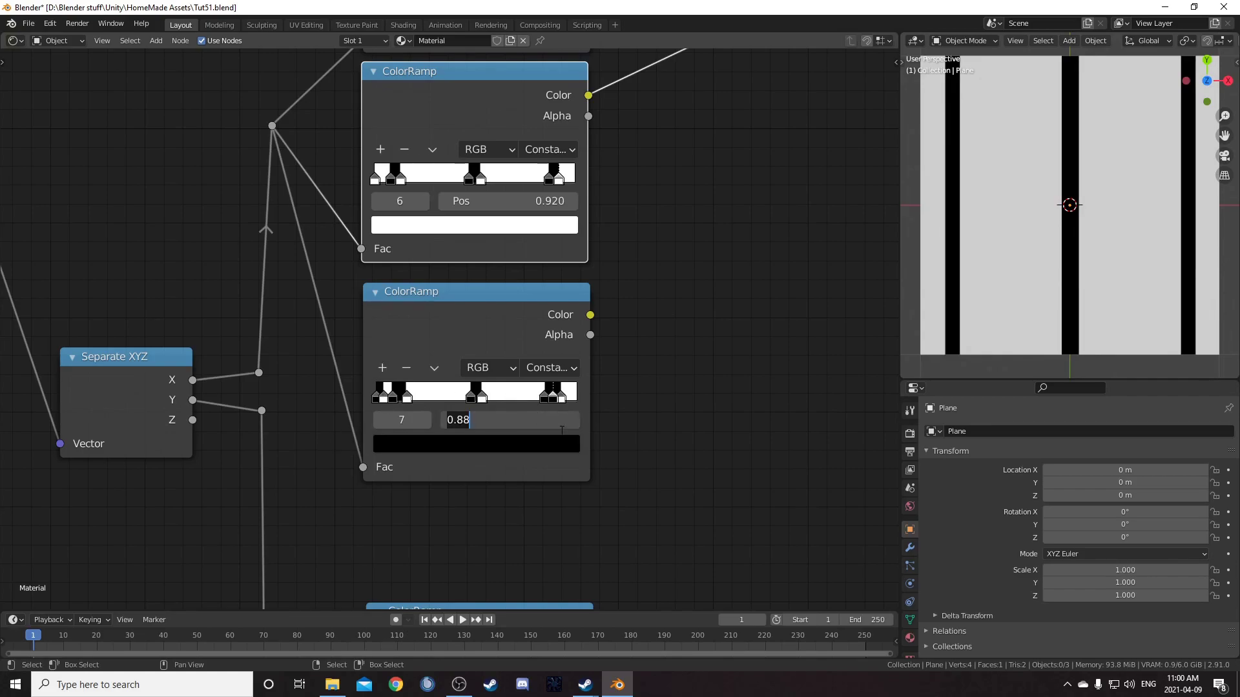
pyautogui.write('.96')
pyautogui.press('Return')
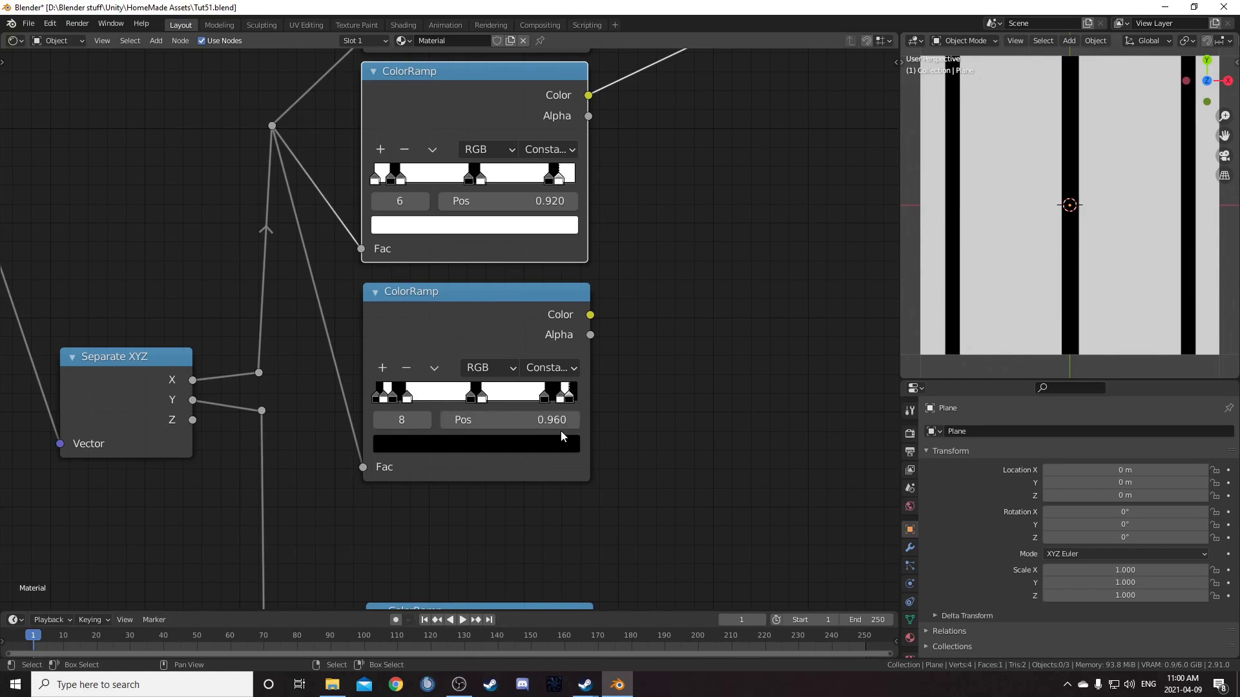
# Preview the third X-driven ColorRamp, and set the white stop of the first Y-driven ColorRamp to position 0.23.
pyautogui.keyDown('ctrl'); pyautogui.keyDown('shift'); pyautogui.click(517, 321); pyautogui.keyUp('shift'); pyautogui.keyUp('ctrl')
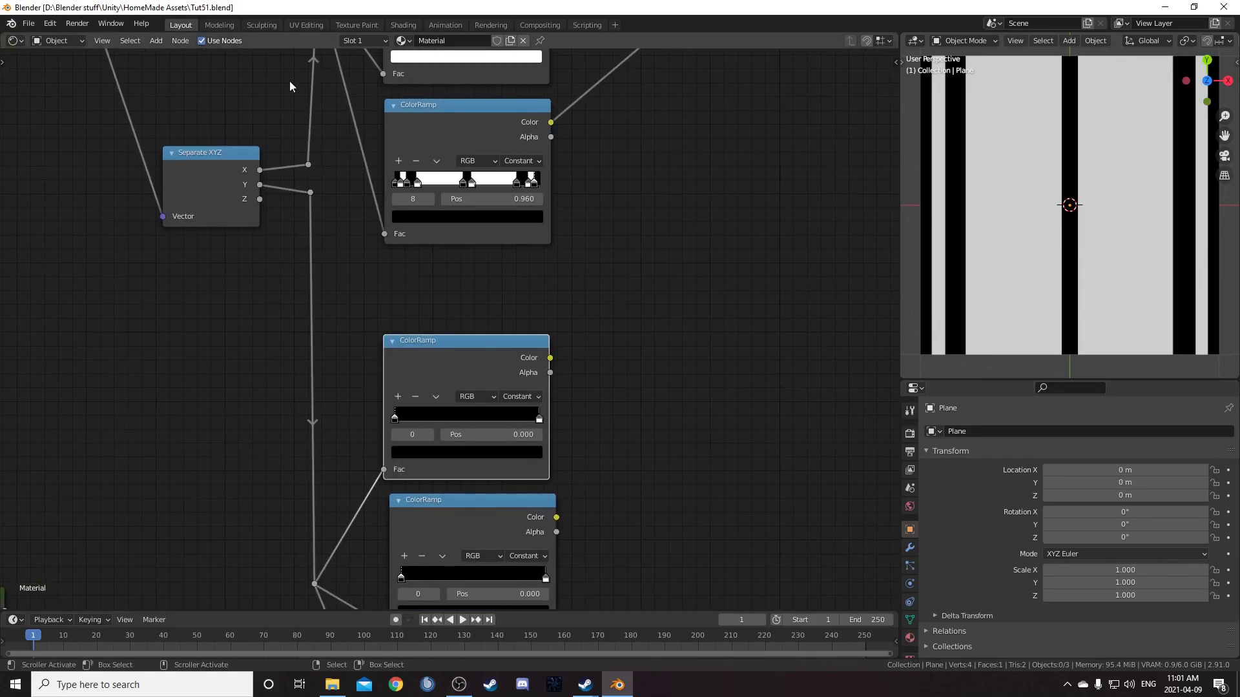
pyautogui.scroll(2, 529, 482)
pyautogui.moveTo(528, 483); pyautogui.dragTo(509, 442, button='middle')
pyautogui.scroll(1, 409, 354)
pyautogui.click(561, 412)
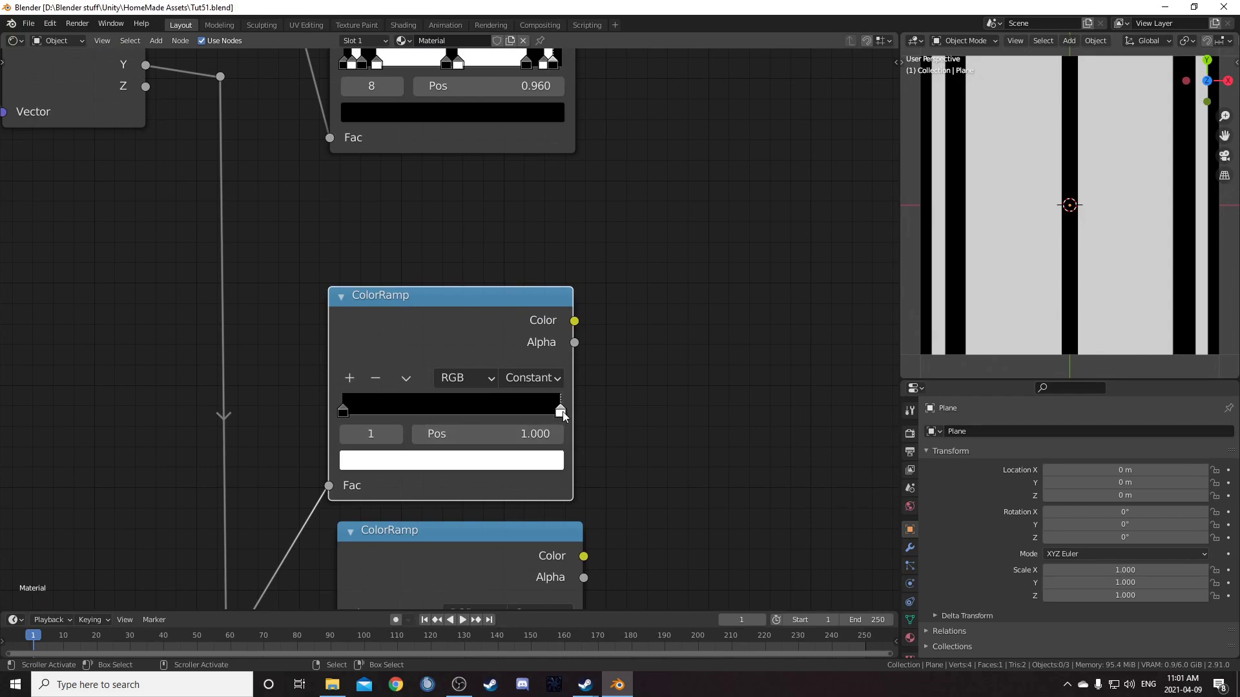
pyautogui.click(538, 428)
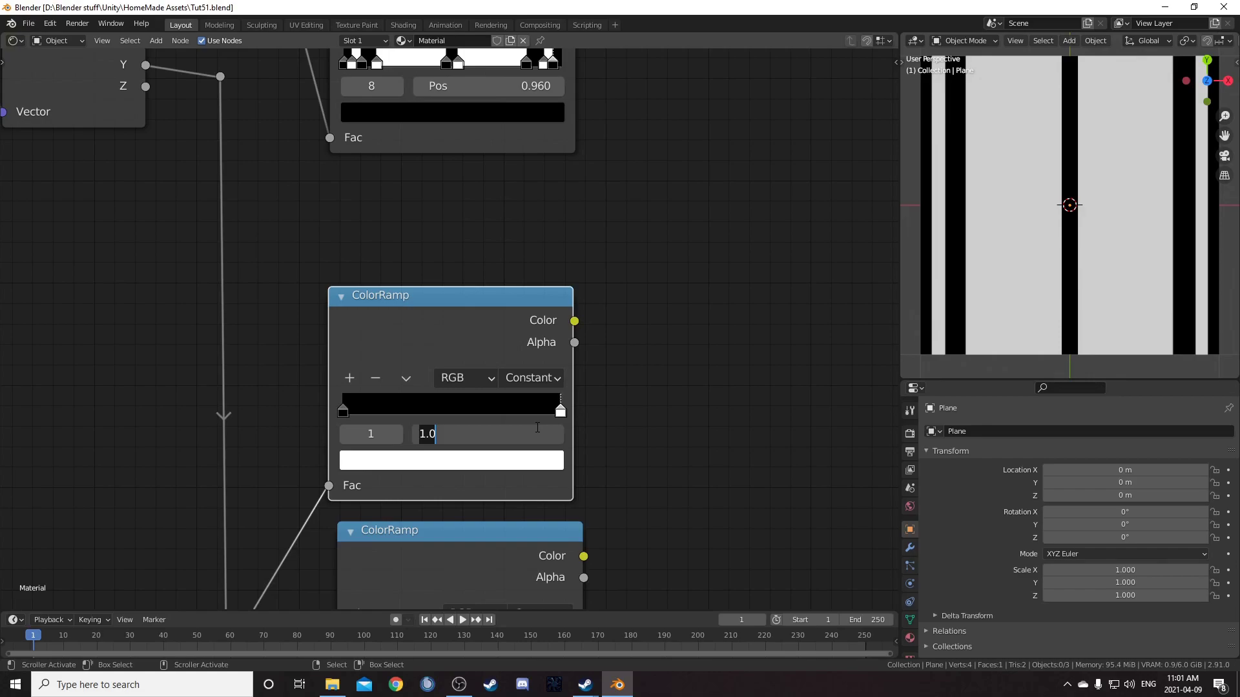
pyautogui.write('.23')
pyautogui.press('Return')
# Add a black stop at position 0.7 to the first Y-driven ColorRamp and preview it on the plane.
pyautogui.click(351, 381)
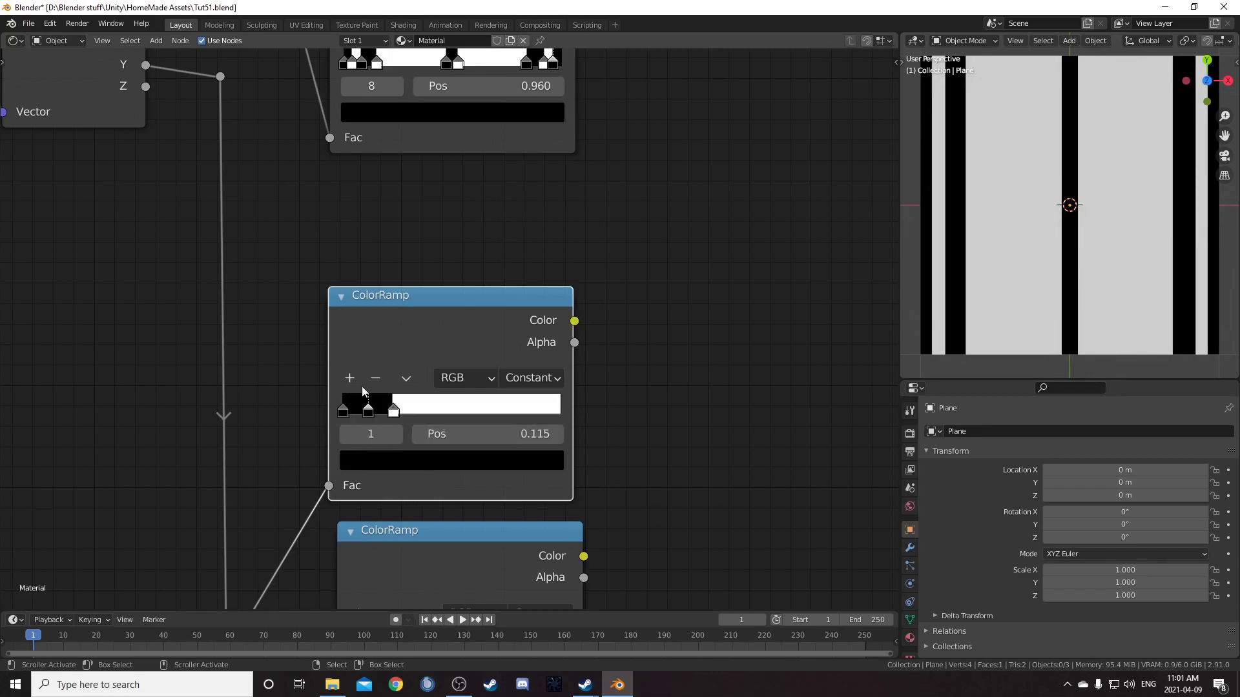
pyautogui.click(462, 432)
pyautogui.write('.7')
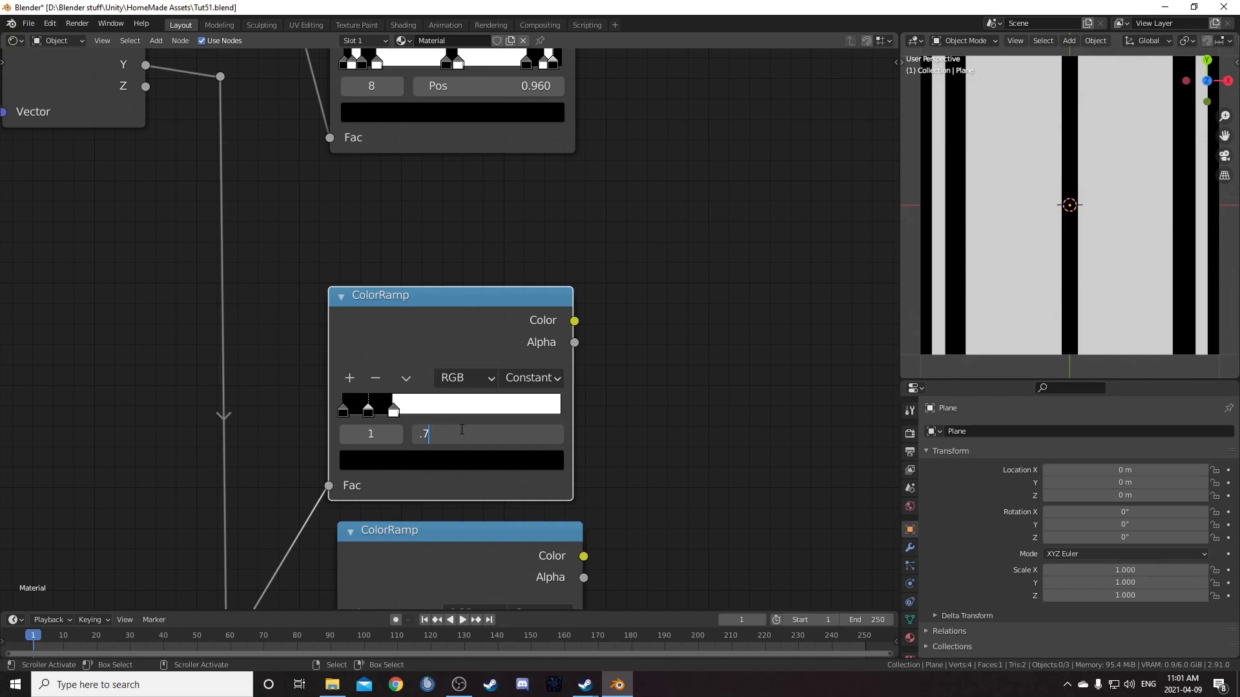
pyautogui.press('Return')
pyautogui.keyDown('ctrl'); pyautogui.keyDown('shift'); pyautogui.click(478, 307); pyautogui.keyUp('shift'); pyautogui.keyUp('ctrl')
pyautogui.scroll(-3, 1018, 208)
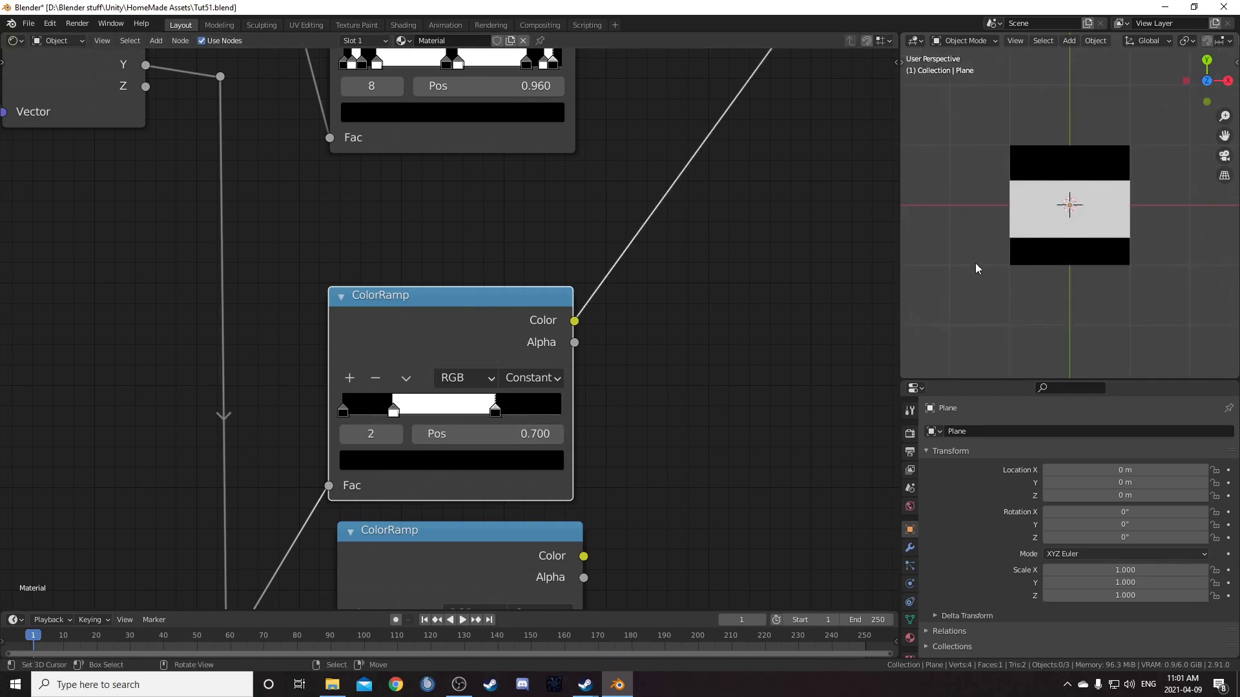
pyautogui.scroll(2, 681, 355)
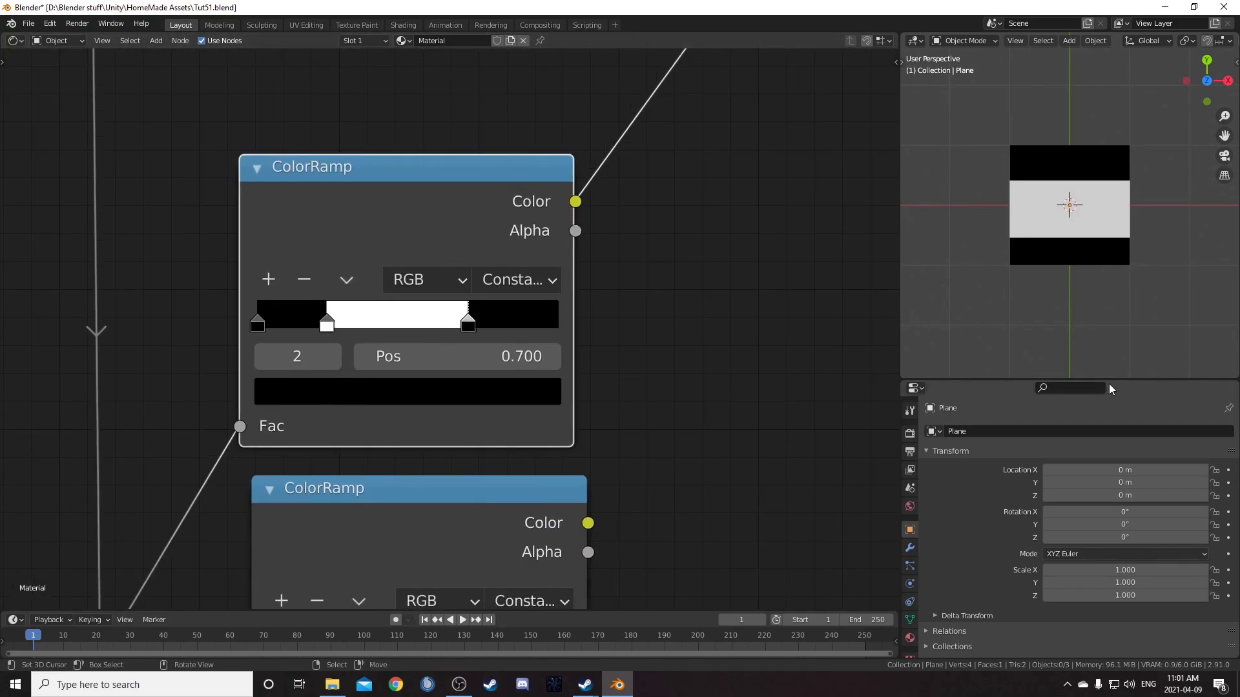
# Set the white stop of the second Y-driven ColorRamp to position 0.27 and preview it on the plane.
pyautogui.scroll(-2, 533, 361)
pyautogui.click(509, 355)
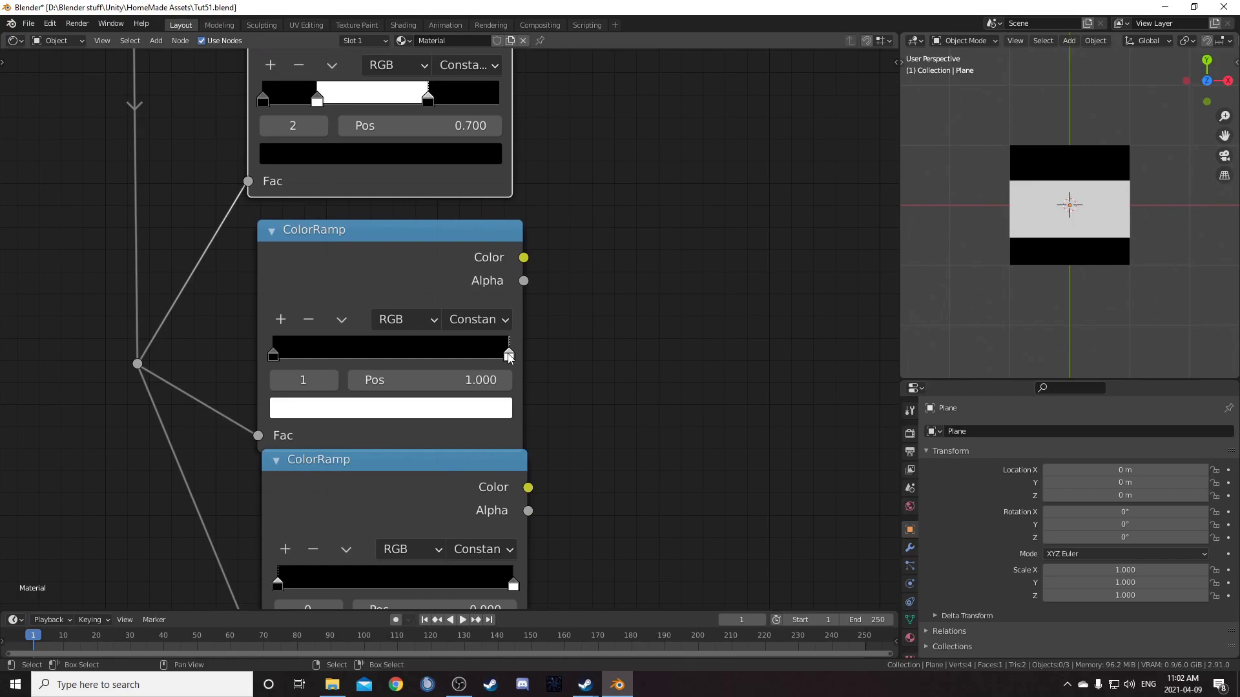
pyautogui.click(429, 380)
pyautogui.write('.27')
pyautogui.press('Return')
pyautogui.keyDown('ctrl'); pyautogui.keyDown('shift'); pyautogui.click(414, 271); pyautogui.keyUp('shift'); pyautogui.keyUp('ctrl')
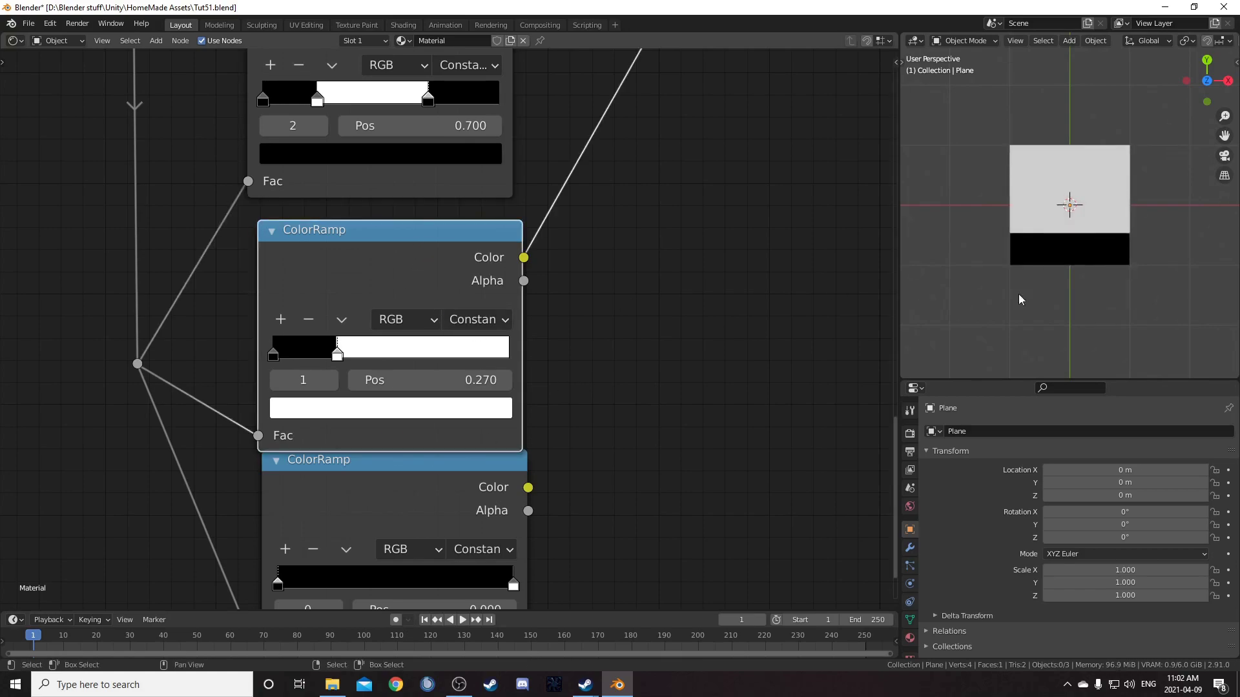
# Set the white stop of the third Y-driven ColorRamp to position 0.19.
pyautogui.moveTo(563, 609); pyautogui.dragTo(579, 432, button='middle')
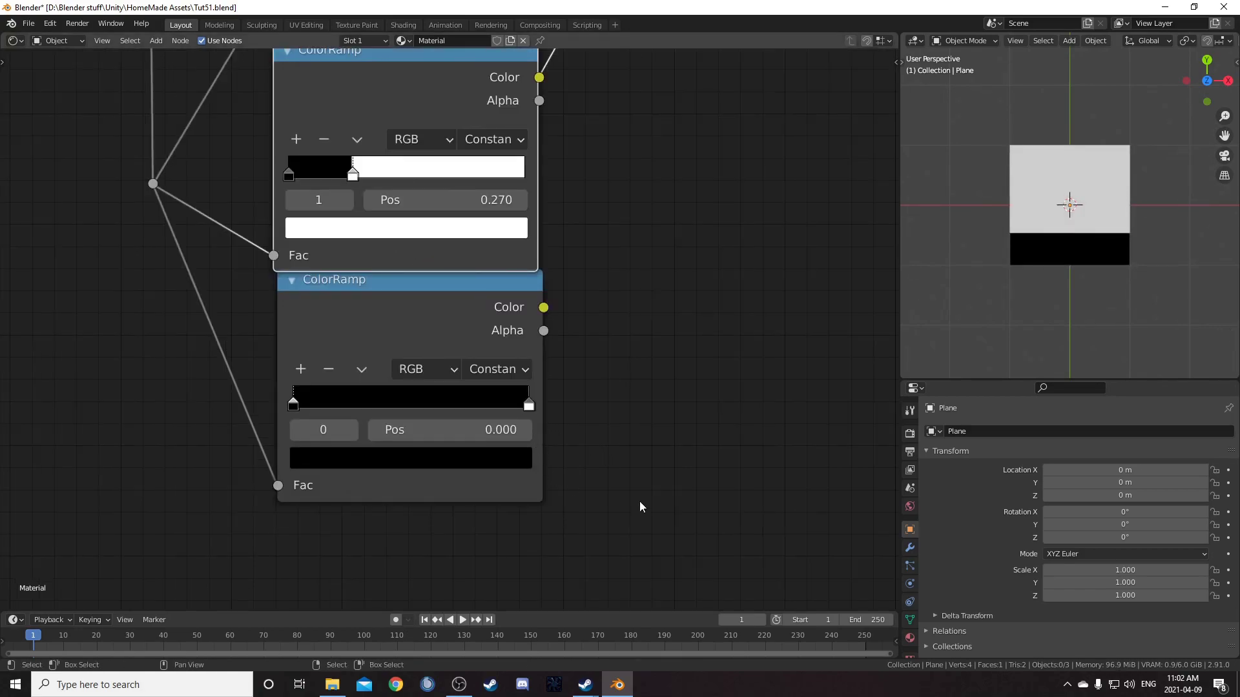
pyautogui.click(529, 406)
pyautogui.click(457, 431)
pyautogui.write('.19')
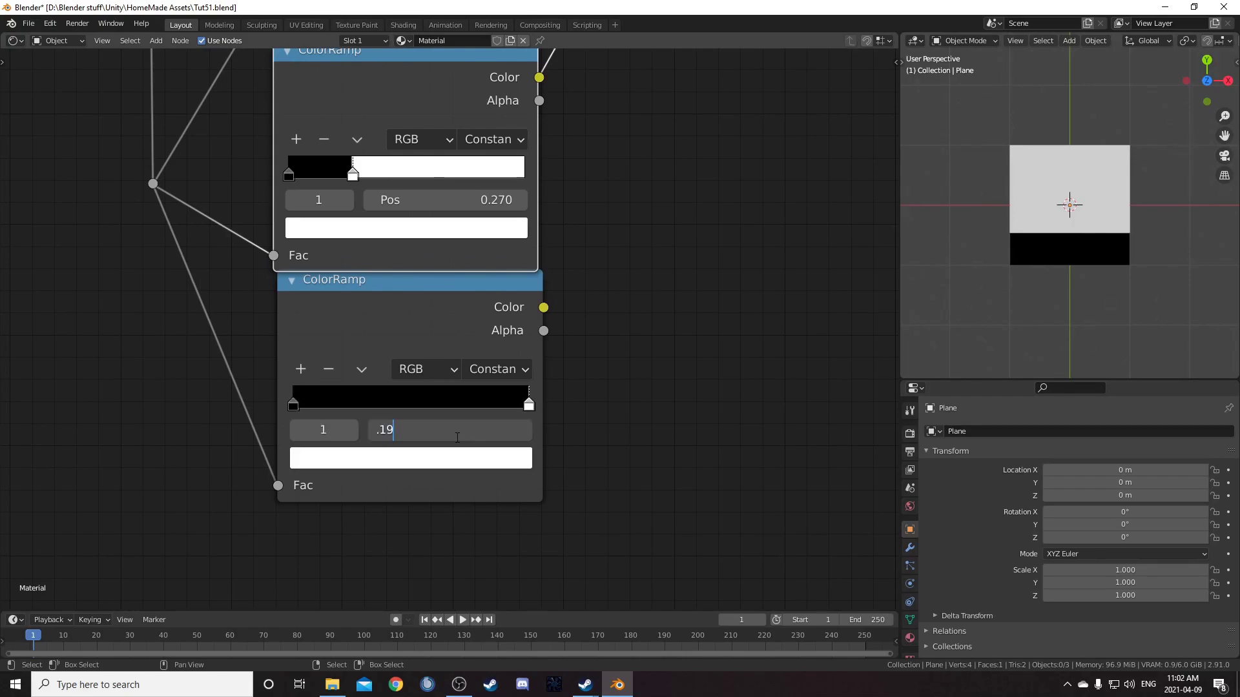
pyautogui.press('Return')
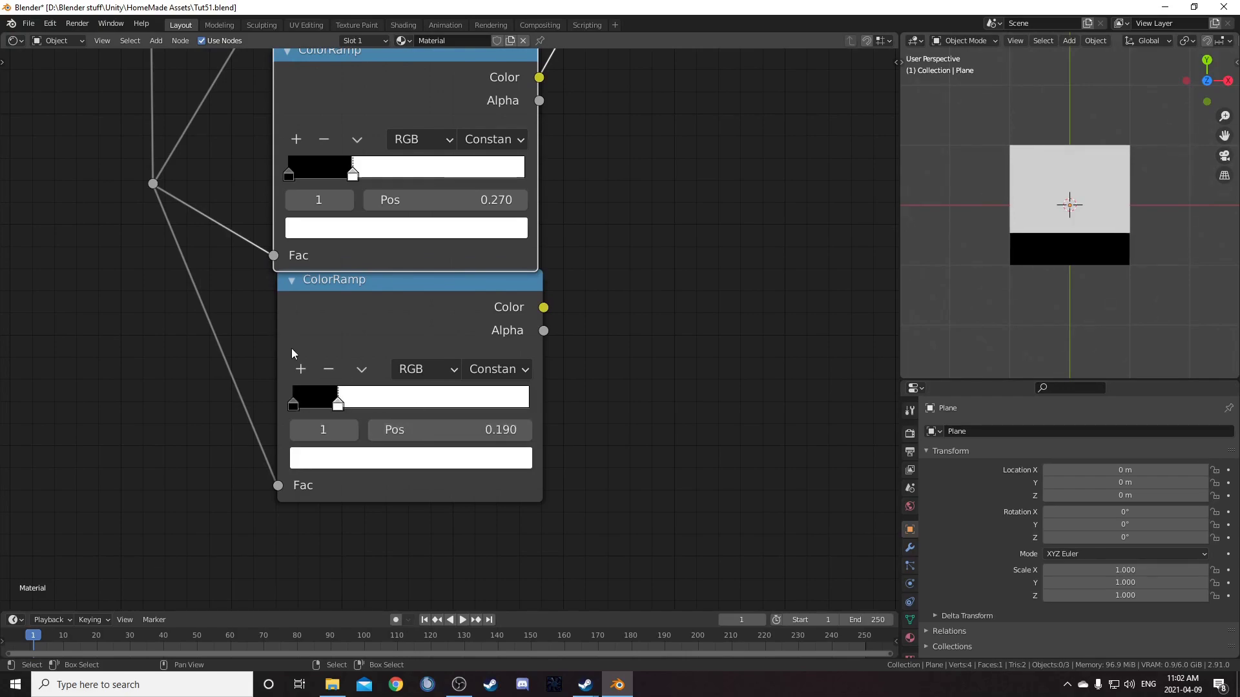
# Add a black stop at position 0.25 to the third Y-driven ColorRamp and preview it on the plane.
pyautogui.click(301, 369)
pyautogui.click(431, 422)
pyautogui.write('.25')
pyautogui.press('Return')
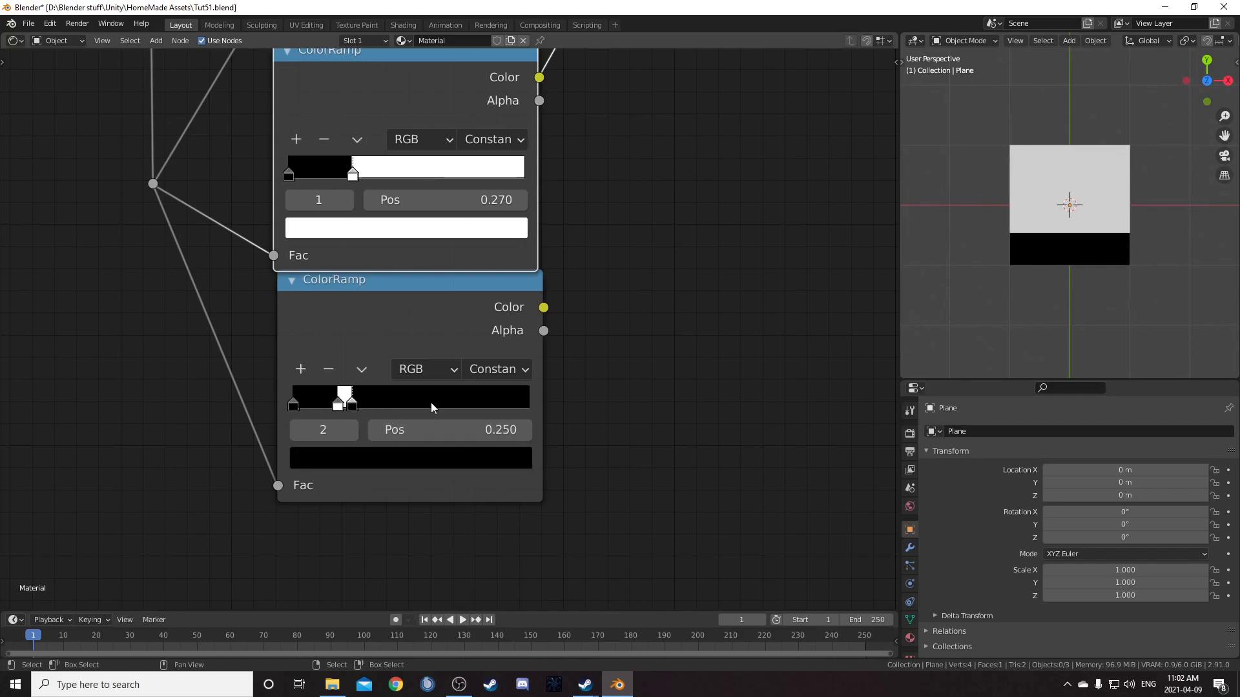
pyautogui.keyDown('ctrl'); pyautogui.keyDown('shift'); pyautogui.click(463, 314); pyautogui.keyUp('shift'); pyautogui.keyUp('ctrl')
pyautogui.scroll(-2, 730, 340)
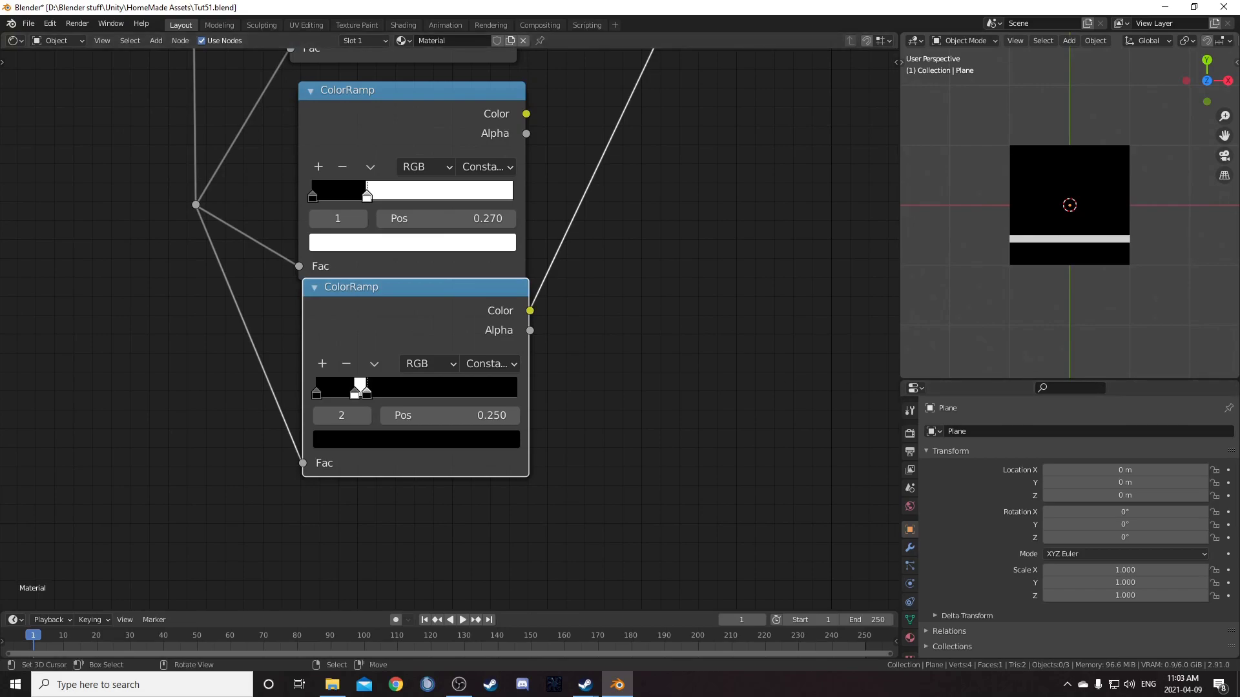
# Combine the second X-driven and second Y-driven ColorRamps in a new Mix node, expand and reposition it, and preview it.
pyautogui.scroll(-4, 472, 396)
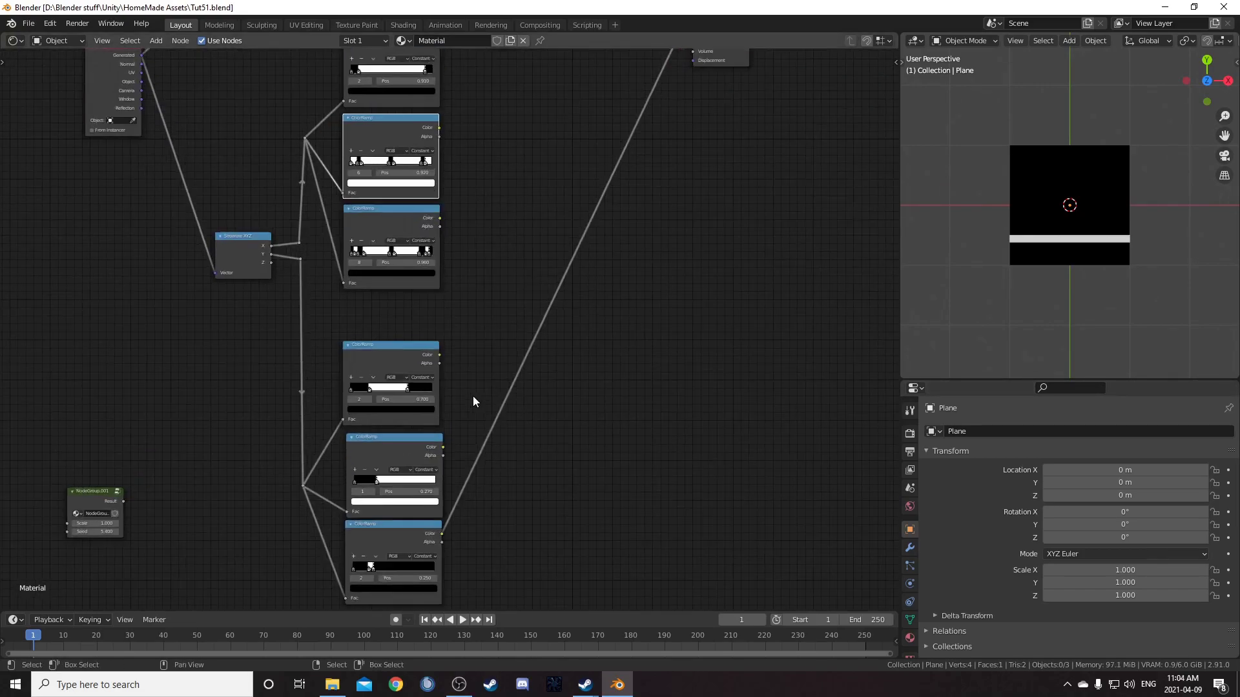
pyautogui.scroll(1, 478, 349)
pyautogui.moveTo(375, 100); pyautogui.dragTo(373, 96)
pyautogui.moveTo(405, 456); pyautogui.dragTo(403, 452)
pyautogui.moveTo(418, 244); pyautogui.dragTo(426, 223, button='middle')
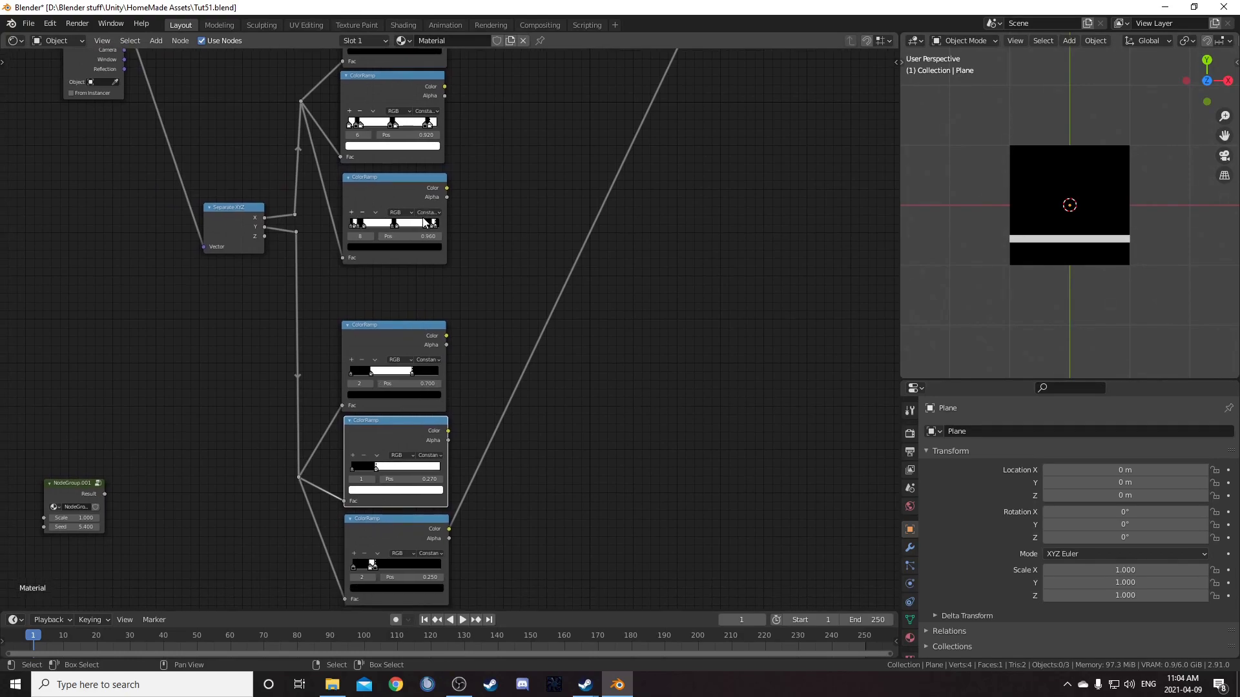
pyautogui.keyDown('ctrl'); pyautogui.keyDown('alt'); pyautogui.moveTo(396, 151); pyautogui.dragTo(404, 434, button='right'); pyautogui.keyUp('alt'); pyautogui.keyUp('ctrl')
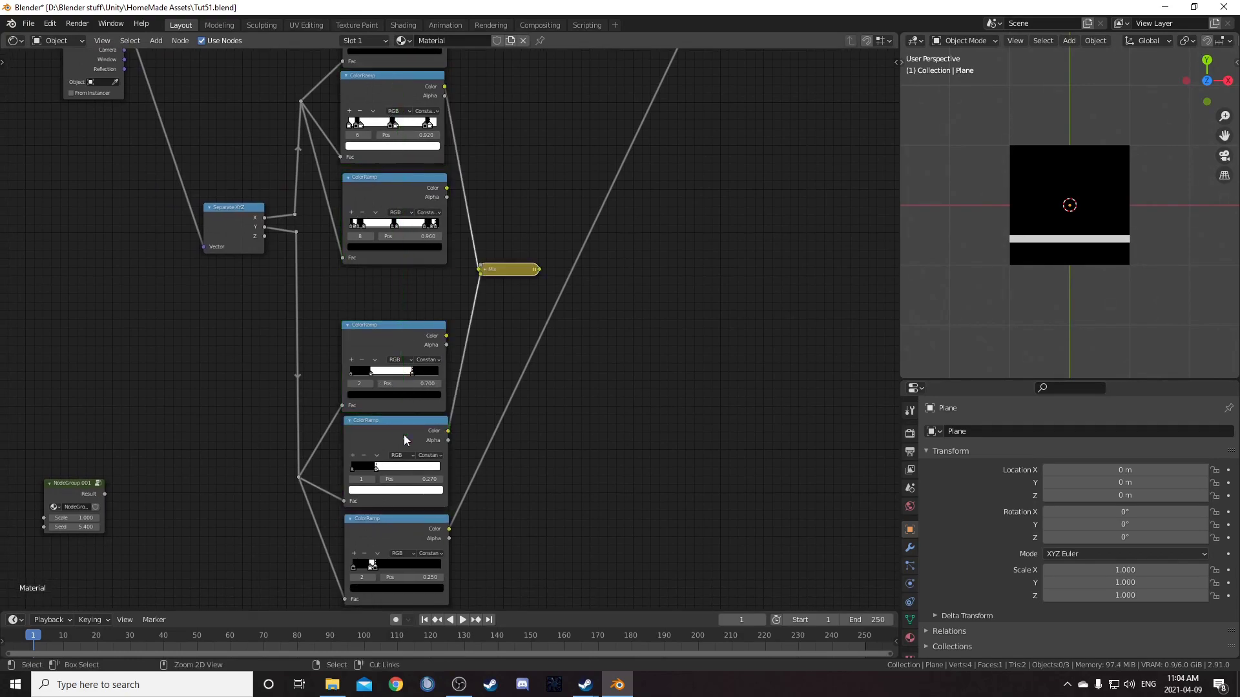
pyautogui.click(486, 268)
pyautogui.scroll(3, 626, 197)
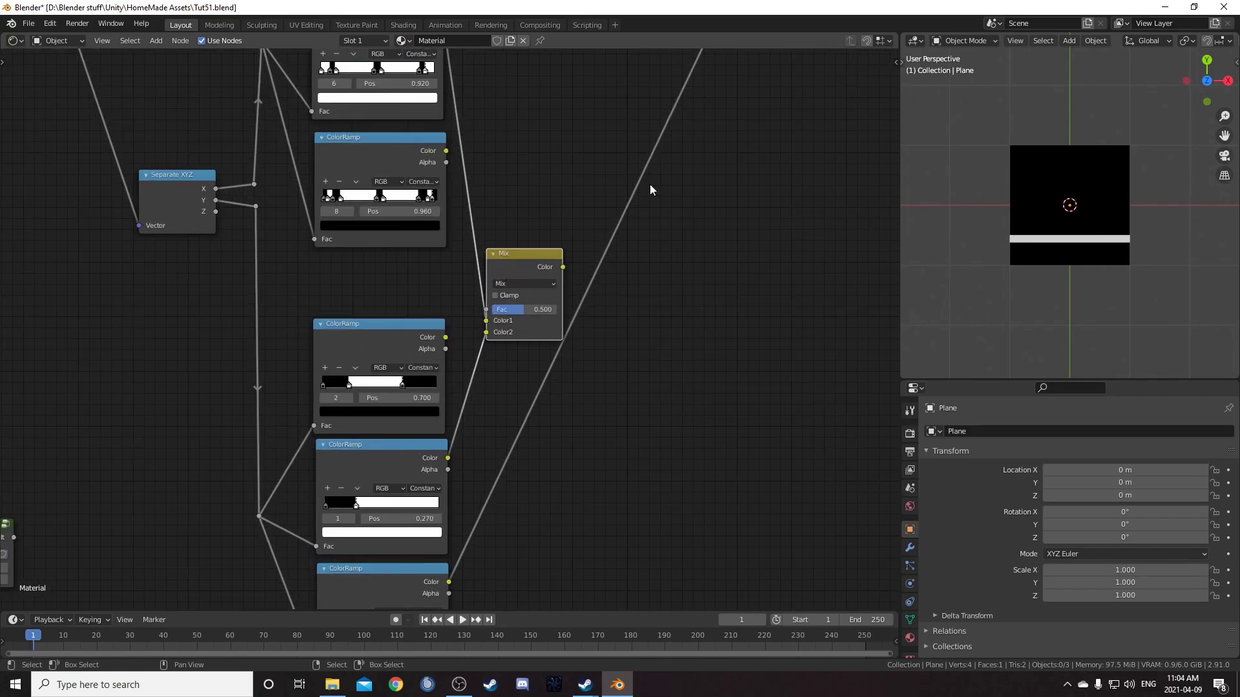
pyautogui.moveTo(629, 196); pyautogui.dragTo(548, 297, button='middle')
pyautogui.moveTo(441, 351); pyautogui.dragTo(513, 153)
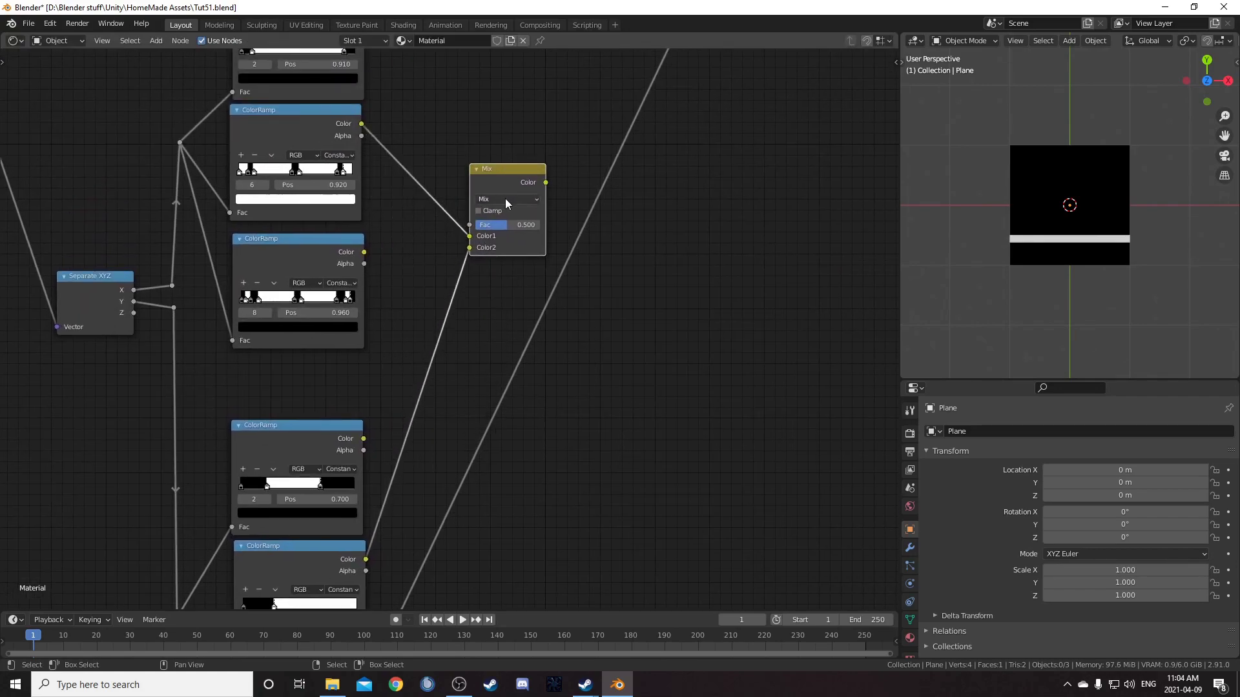
pyautogui.keyDown('ctrl'); pyautogui.keyDown('shift'); pyautogui.click(509, 171); pyautogui.keyUp('shift'); pyautogui.keyUp('ctrl')
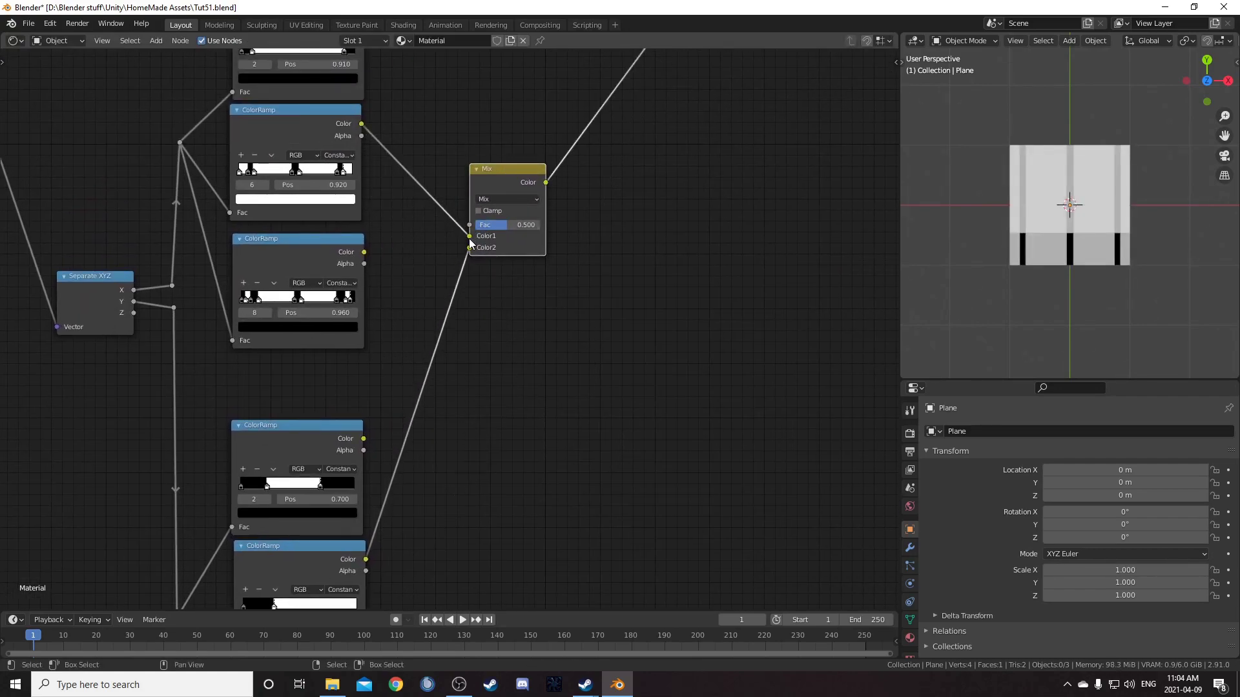
# Move the second X-driven ColorRamp's link to the Mix node's Fac input and set Color1 to white.
pyautogui.moveTo(470, 237); pyautogui.dragTo(470, 224)
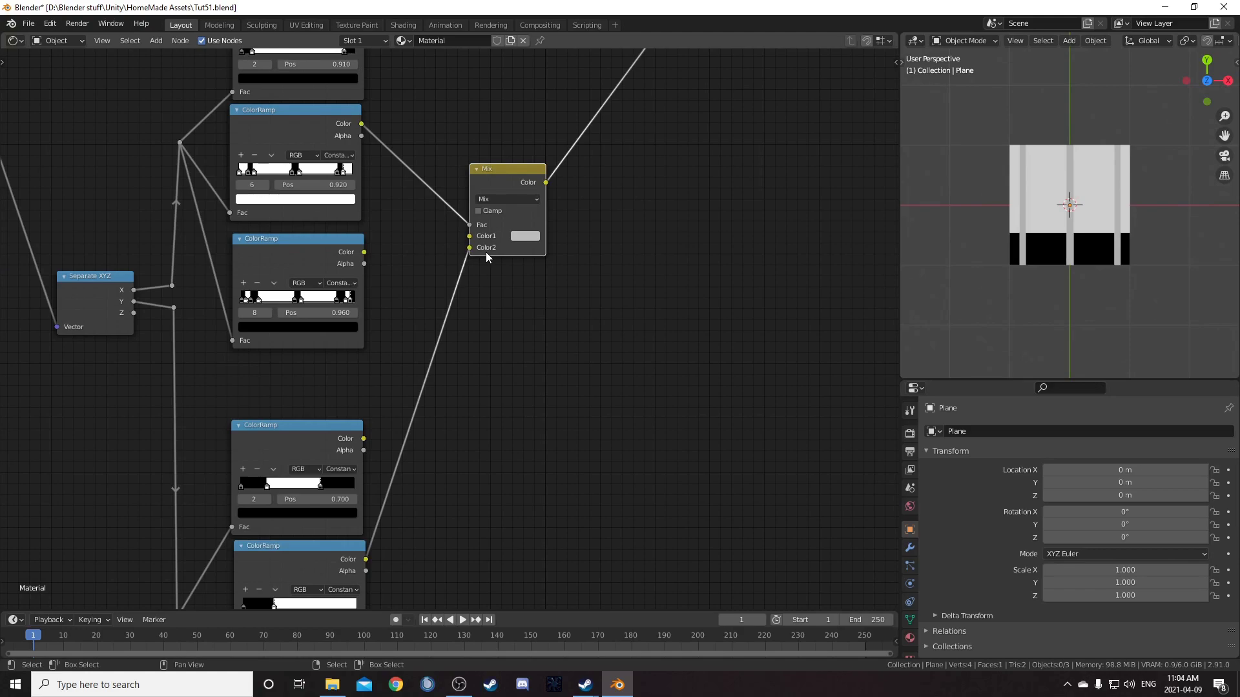
pyautogui.click(524, 237)
pyautogui.scroll(7, 567, 126)
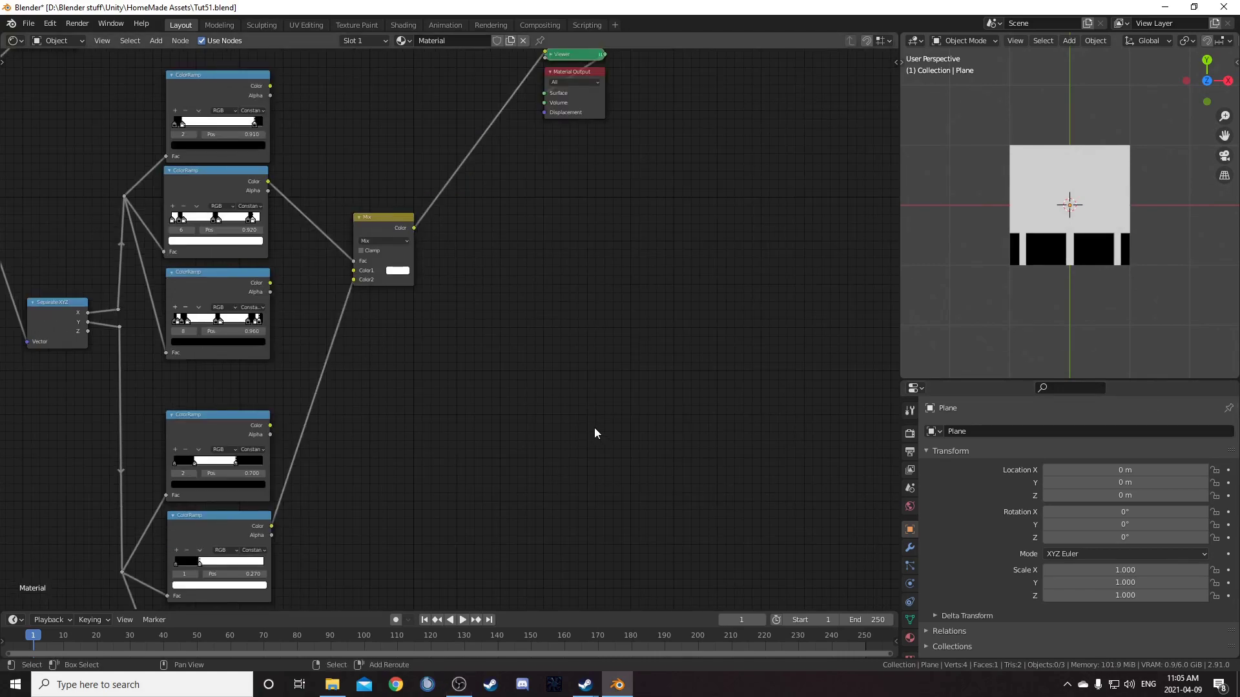
# Insert a Math node set to Multiply between the Mix node and the Viewer.
pyautogui.hotkey('shift', 'a')
pyautogui.click(596, 426)
pyautogui.write('add')
pyautogui.press('Return')
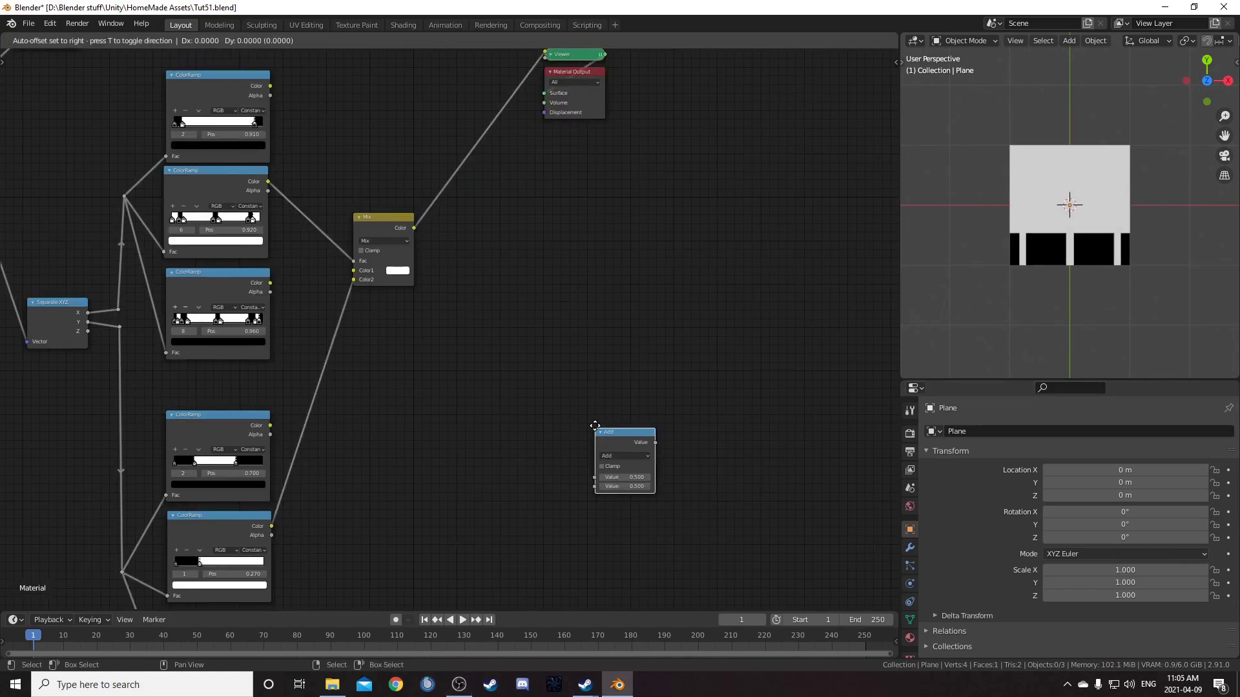
pyautogui.scroll(1, 457, 223)
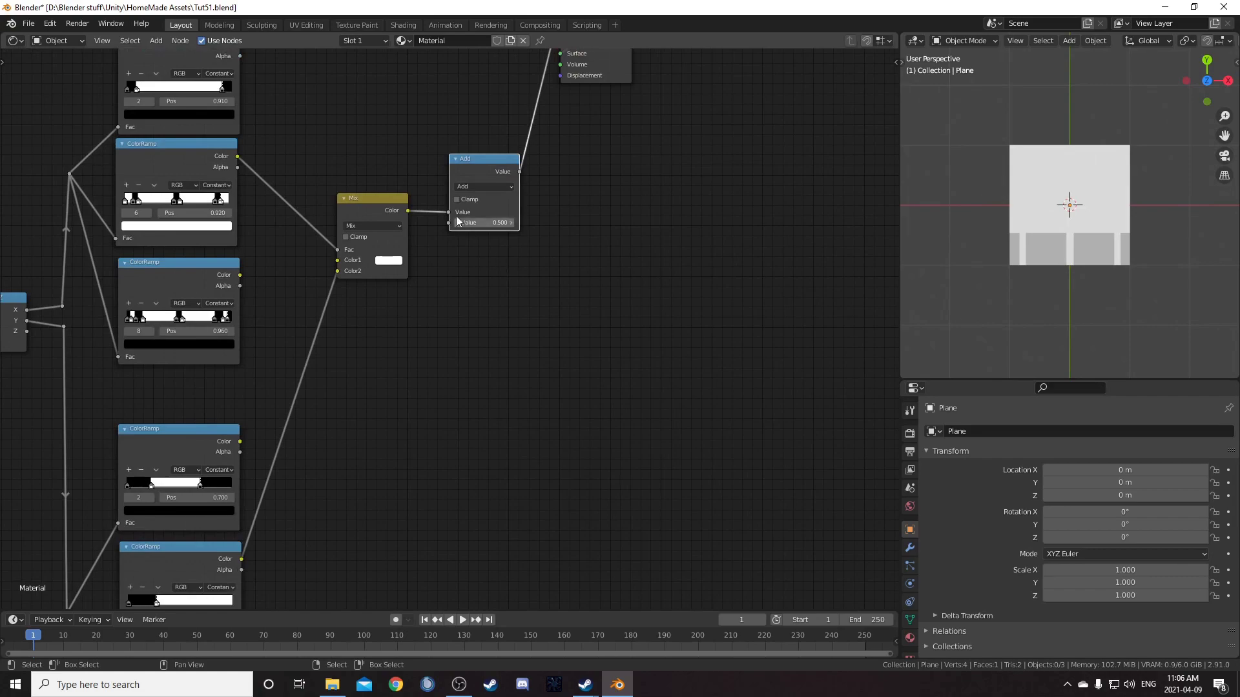
pyautogui.click(479, 187)
pyautogui.click(479, 210)
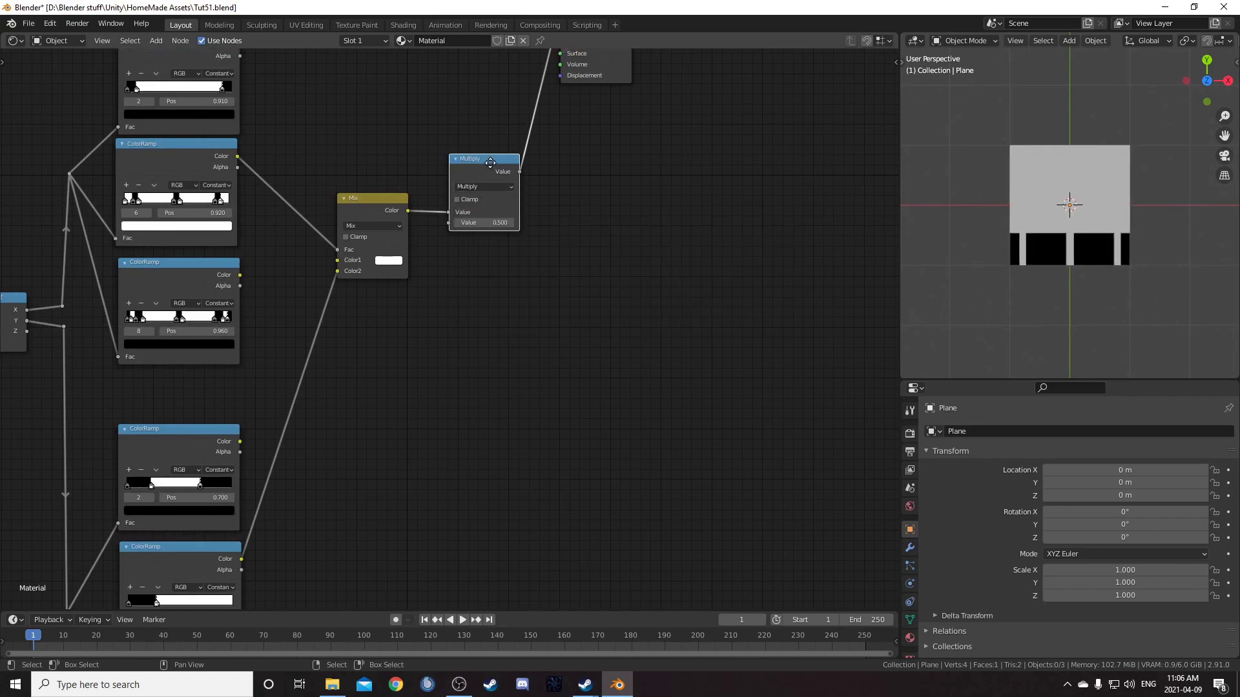
pyautogui.moveTo(487, 156); pyautogui.dragTo(502, 243)
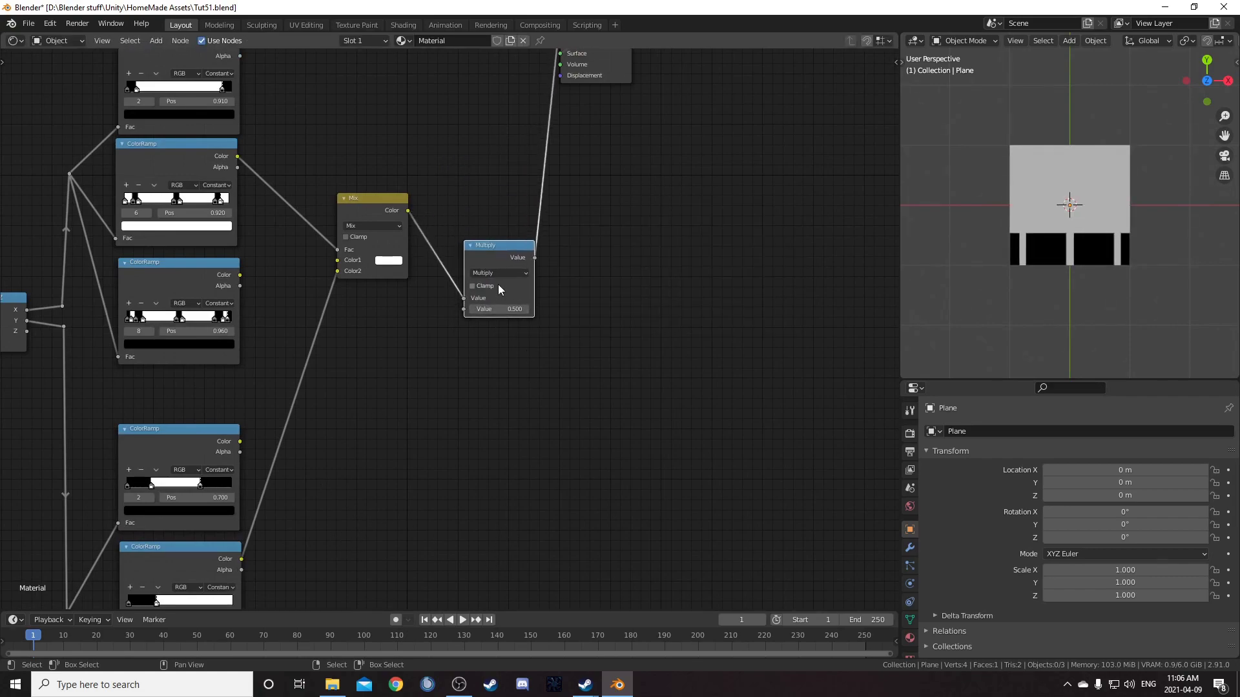
# Preview the first Y-driven ColorRamp, then the Multiply node, and link that ramp's color to the Multiply node's second value.
pyautogui.keyDown('ctrl'); pyautogui.keyDown('shift'); pyautogui.click(185, 443); pyautogui.keyUp('shift'); pyautogui.keyUp('ctrl')
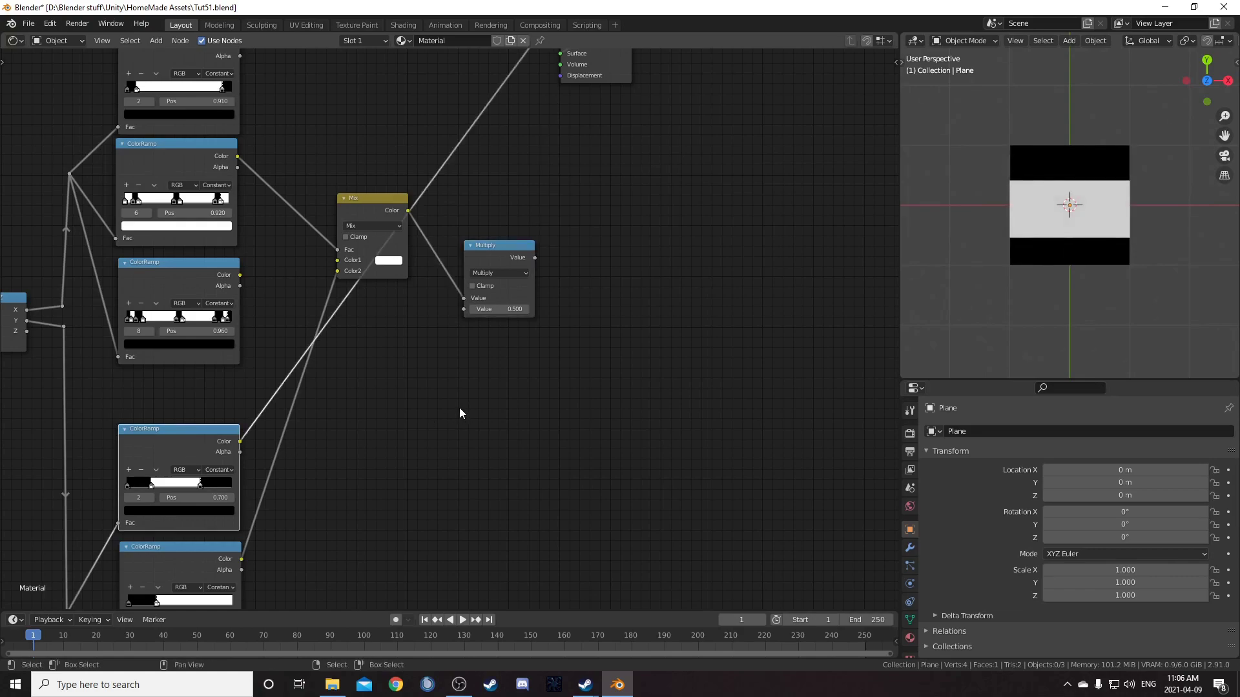
pyautogui.keyDown('ctrl'); pyautogui.keyDown('shift'); pyautogui.click(501, 248); pyautogui.keyUp('shift'); pyautogui.keyUp('ctrl')
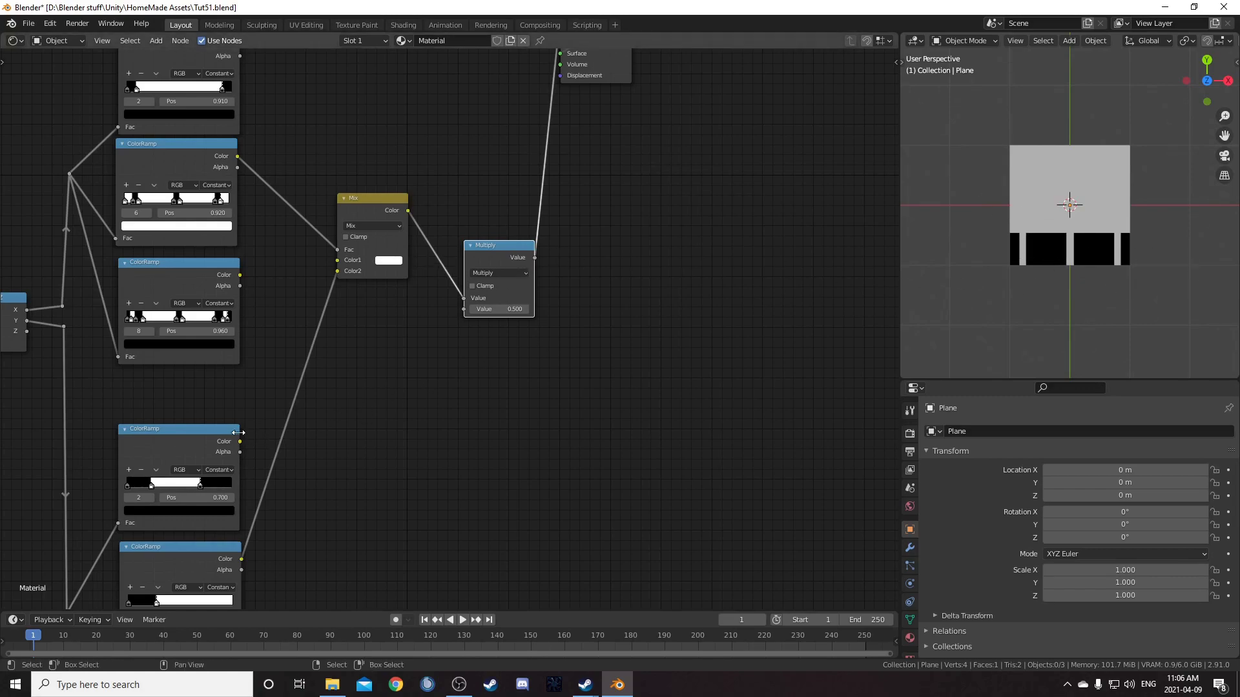
pyautogui.moveTo(240, 443)
pyautogui.mouseDown()
pyautogui.moveTo(474, 310)
pyautogui.moveTo(463, 308)
pyautogui.mouseUp()
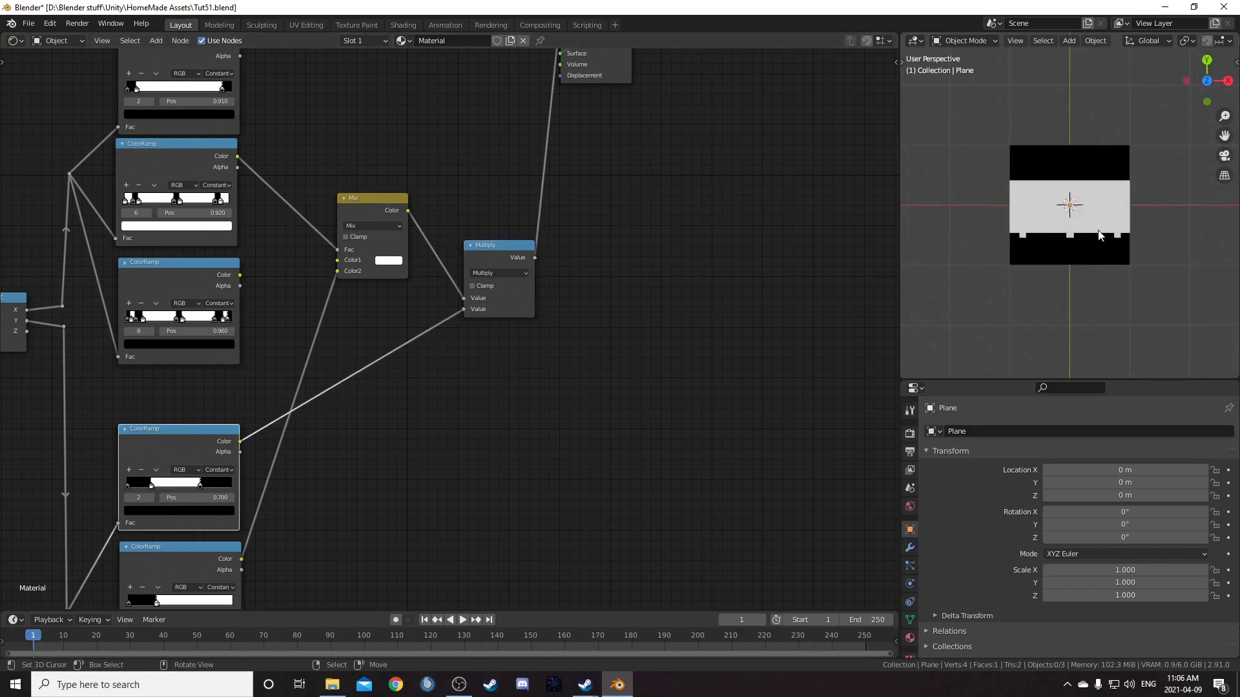
# Move the Material Output and Viewer to make room, and insert a duplicate of the Multiply node before the Viewer.
pyautogui.moveTo(606, 235); pyautogui.dragTo(581, 278, button='middle')
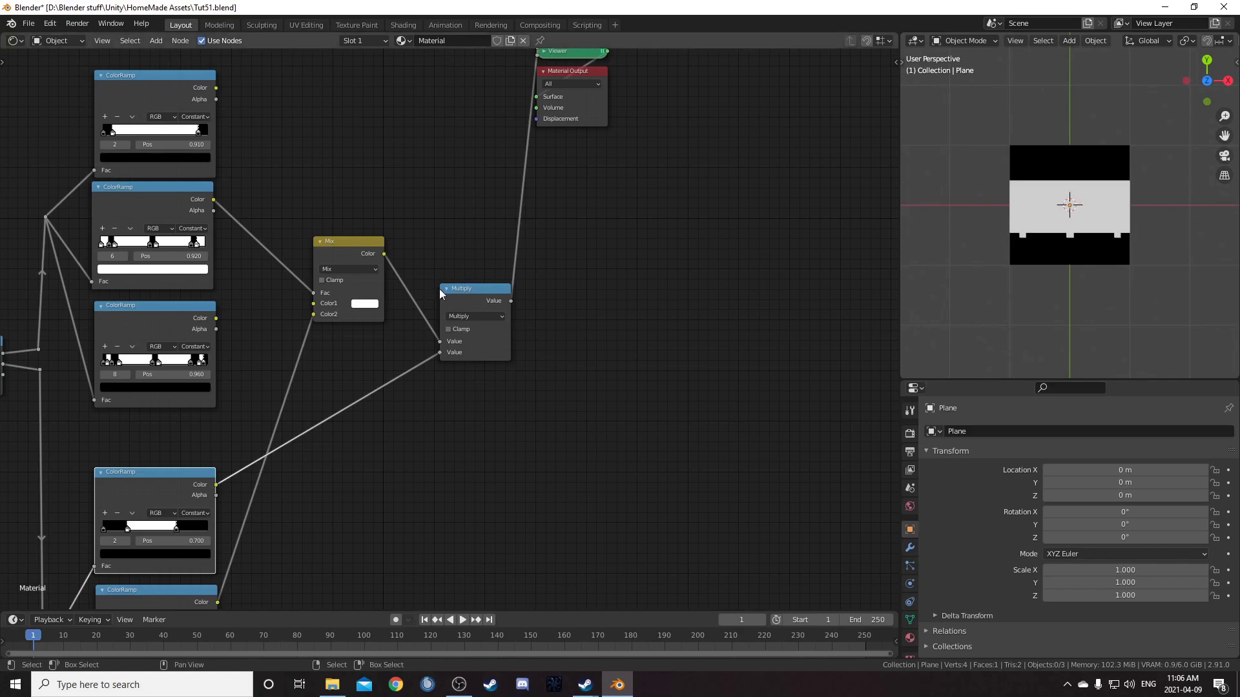
pyautogui.scroll(-2, 537, 193)
pyautogui.moveTo(544, 141); pyautogui.dragTo(627, 130)
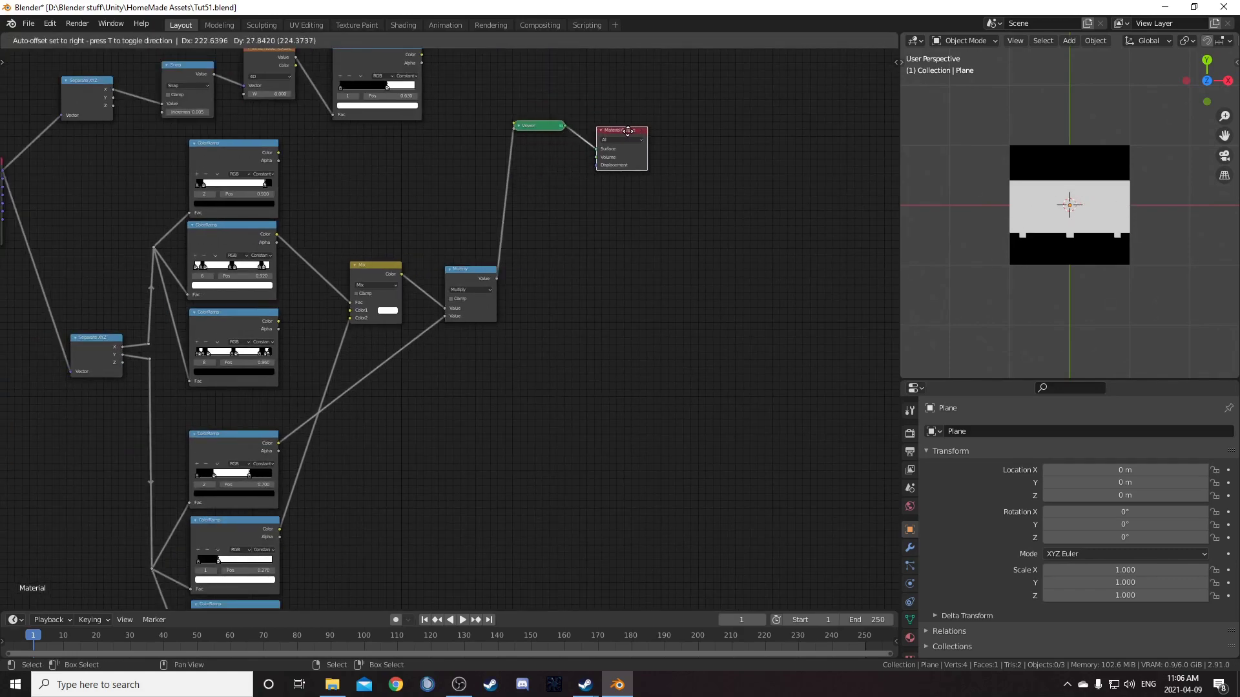
pyautogui.moveTo(553, 126); pyautogui.dragTo(571, 182)
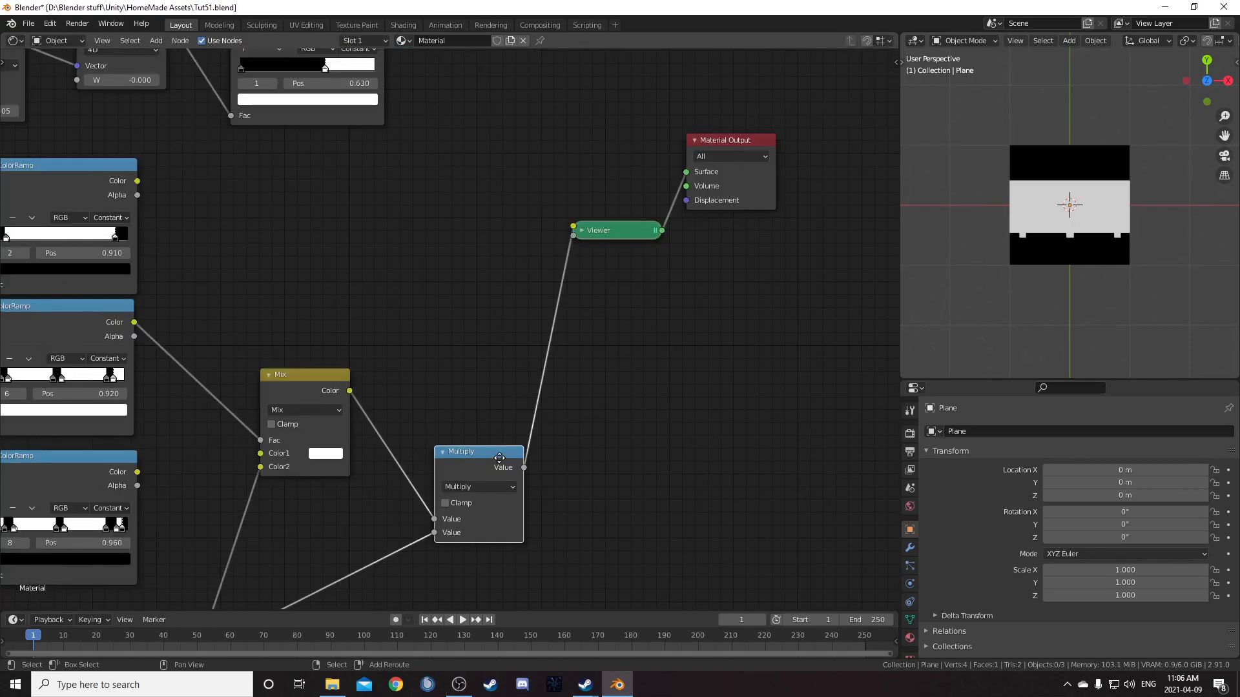
pyautogui.hotkey('shift', 'd')
pyautogui.click(589, 284)
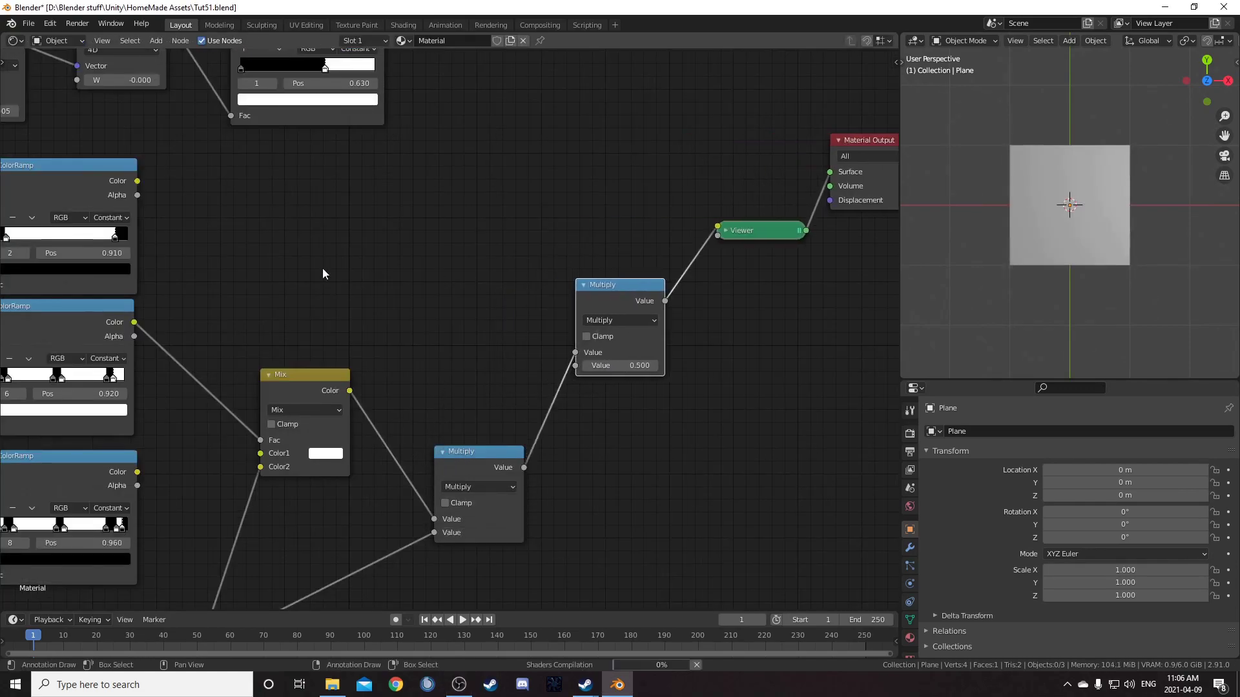
# Link the first X-driven ColorRamp's color to the duplicate Multiply's first value and the earlier Multiply to its second, and preview the result.
pyautogui.scroll(-2, 341, 275)
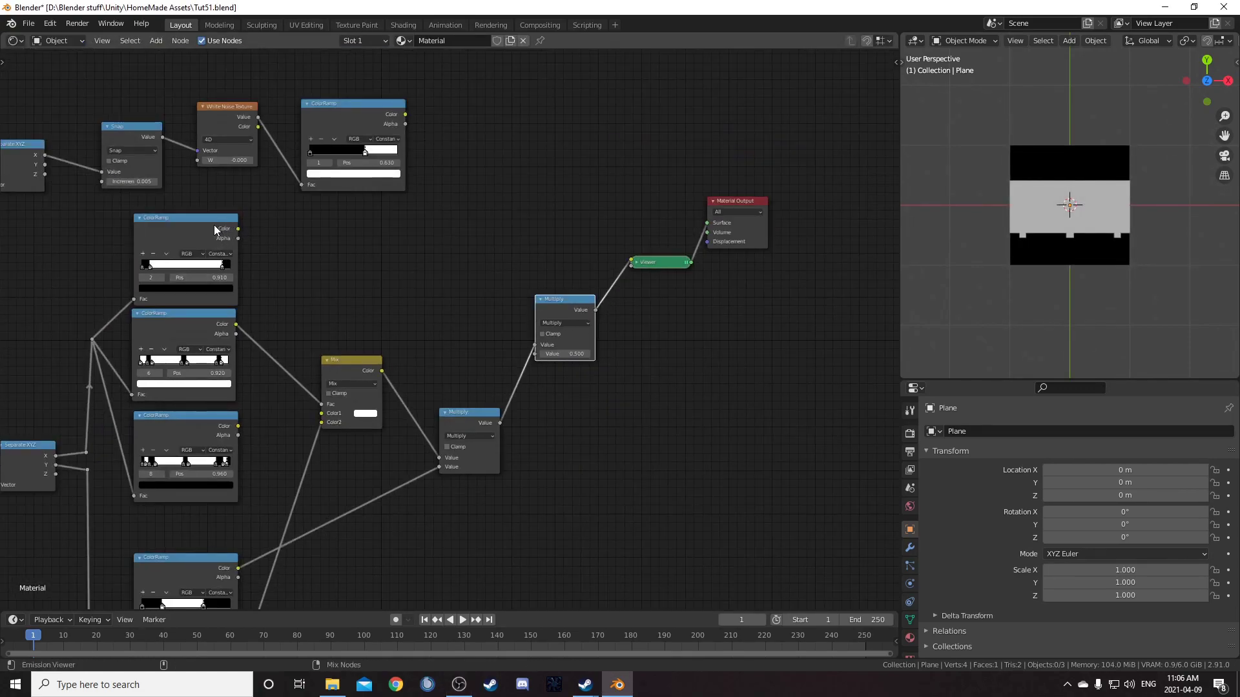
pyautogui.keyDown('ctrl'); pyautogui.keyDown('shift'); pyautogui.click(236, 233); pyautogui.keyUp('shift'); pyautogui.keyUp('ctrl')
pyautogui.moveTo(238, 230); pyautogui.dragTo(536, 352)
pyautogui.scroll(4, 491, 311)
pyautogui.moveTo(551, 310); pyautogui.dragTo(249, 269, button='middle')
pyautogui.moveTo(262, 322); pyautogui.dragTo(271, 308)
pyautogui.scroll(-4, 258, 342)
pyautogui.moveTo(252, 347); pyautogui.dragTo(377, 306, button='middle')
pyautogui.keyDown('ctrl'); pyautogui.keyDown('shift'); pyautogui.click(416, 245); pyautogui.keyUp('shift'); pyautogui.keyUp('ctrl')
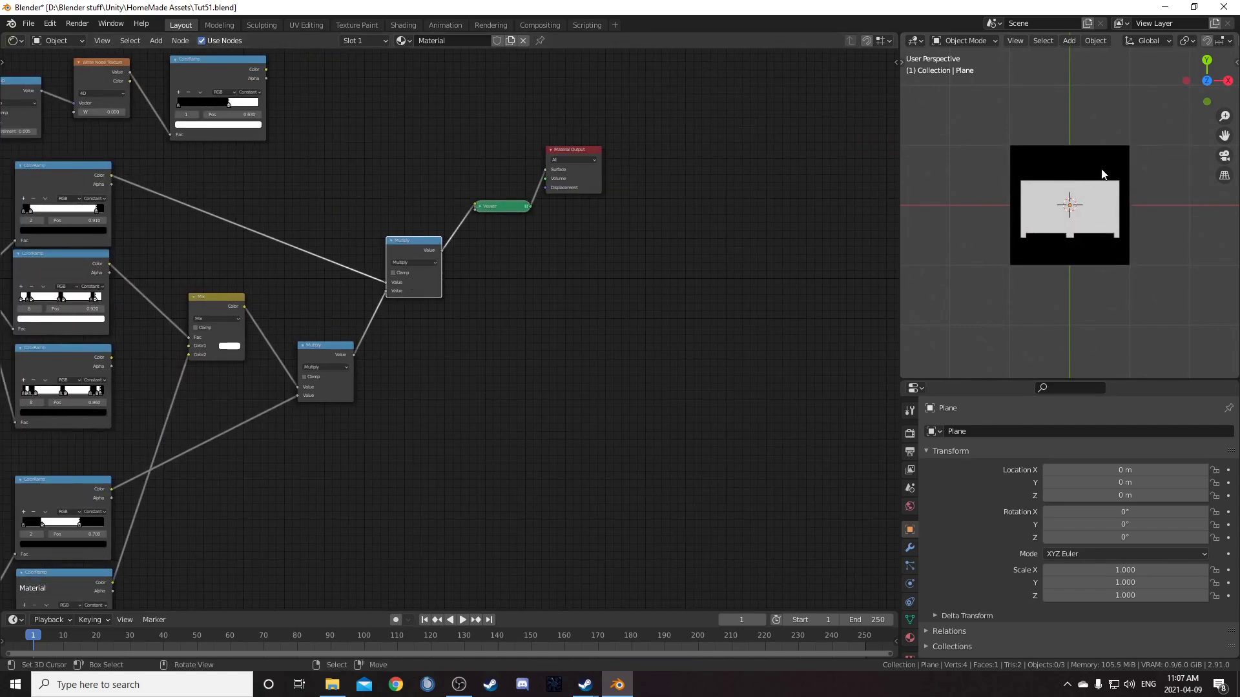
# Insert a duplicate of the Mix node between the last Multiply node and the Viewer.
pyautogui.moveTo(376, 357); pyautogui.dragTo(453, 271, button='middle')
pyautogui.moveTo(375, 379); pyautogui.dragTo(405, 440, button='middle')
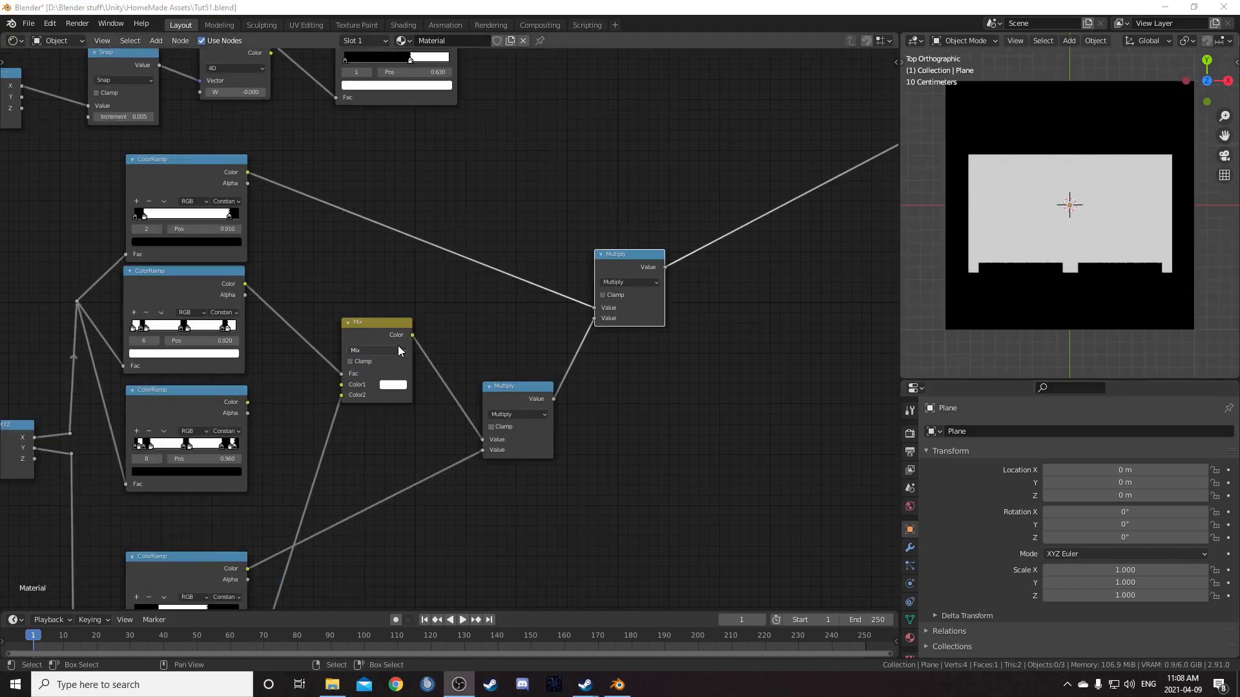
pyautogui.click(397, 346)
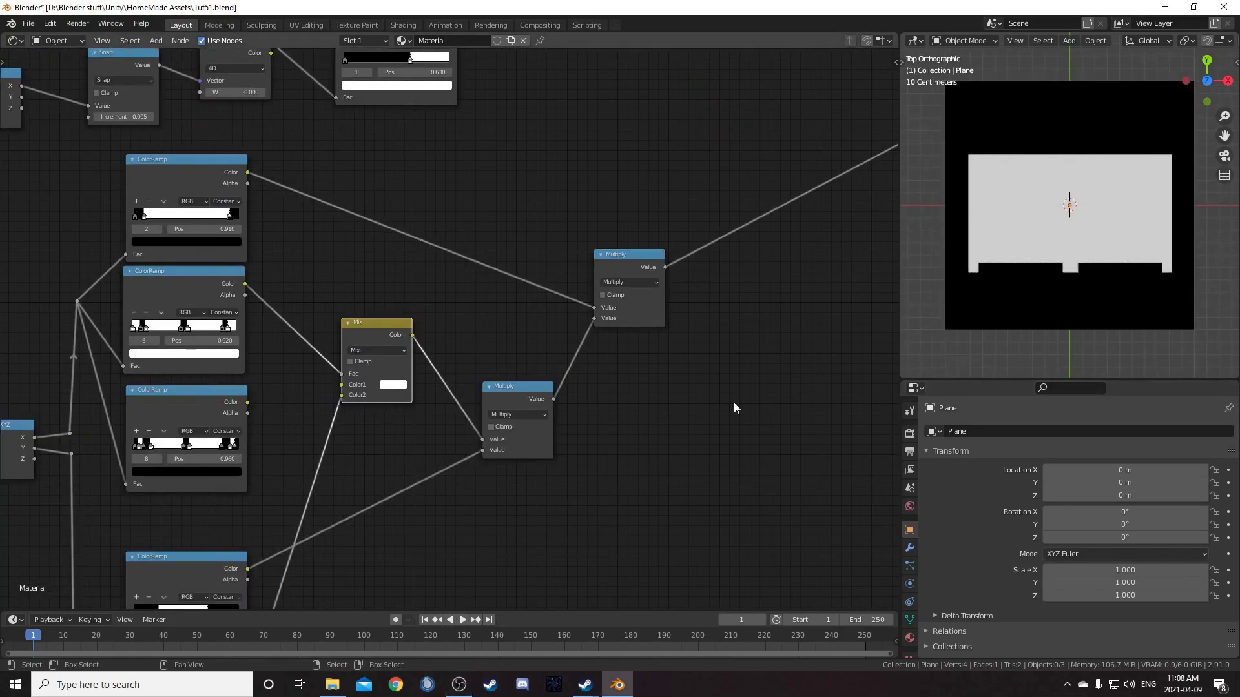
pyautogui.scroll(-4, 859, 444)
pyautogui.moveTo(861, 446); pyautogui.dragTo(635, 456, button='middle')
pyautogui.hotkey('shift', 'd')
pyautogui.click(844, 308)
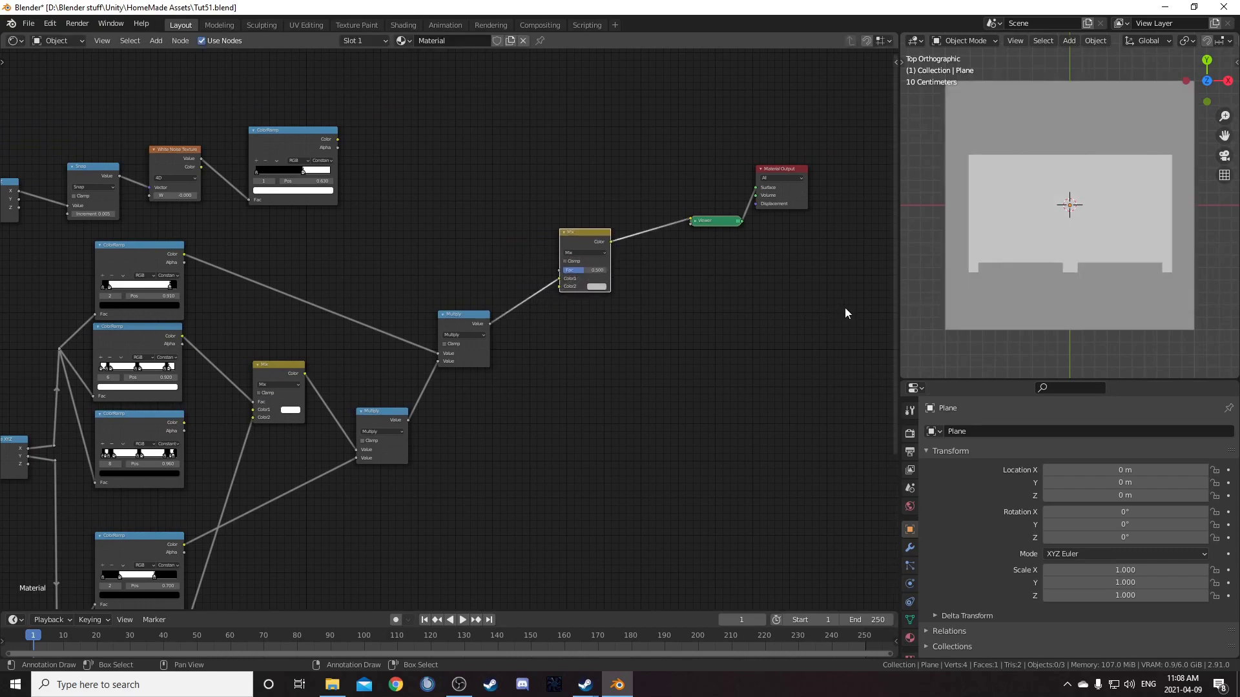
# Link the Multiply value to the new Mix node's Fac and the white noise ColorRamp's color to its Color2.
pyautogui.scroll(4, 641, 270)
pyautogui.moveTo(640, 270); pyautogui.dragTo(583, 312, button='middle')
pyautogui.moveTo(564, 308); pyautogui.dragTo(563, 296)
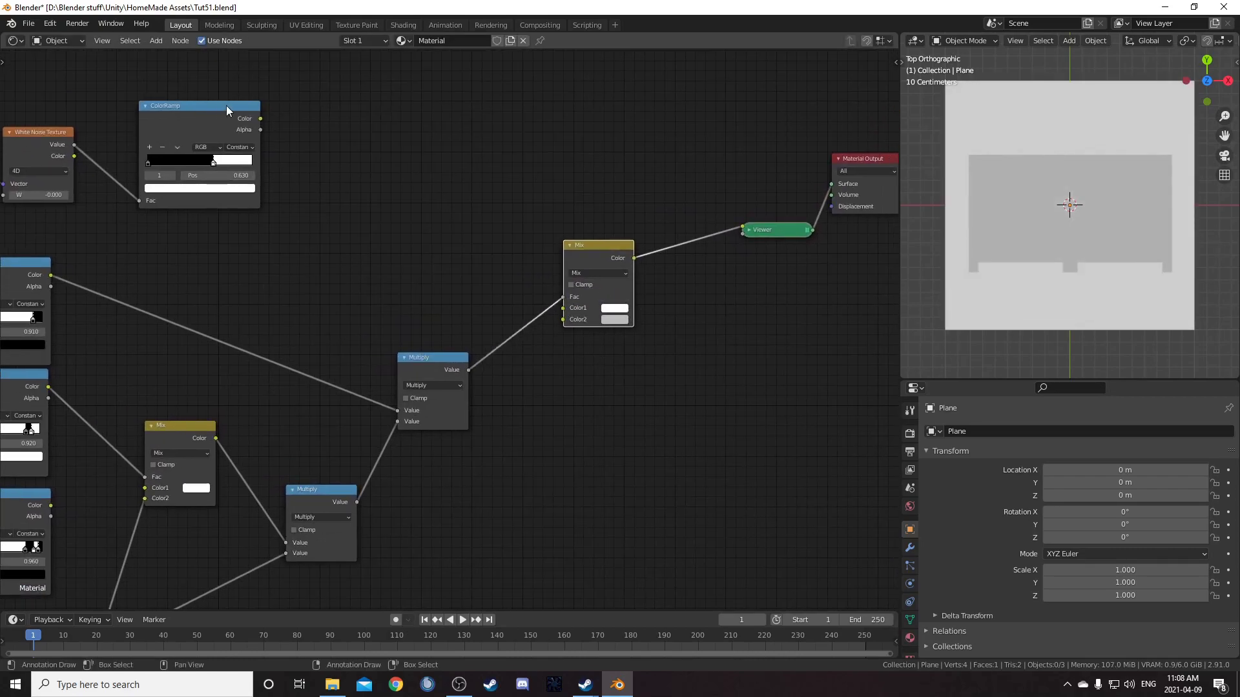
pyautogui.moveTo(260, 118); pyautogui.dragTo(564, 319)
pyautogui.scroll(-2, 366, 366)
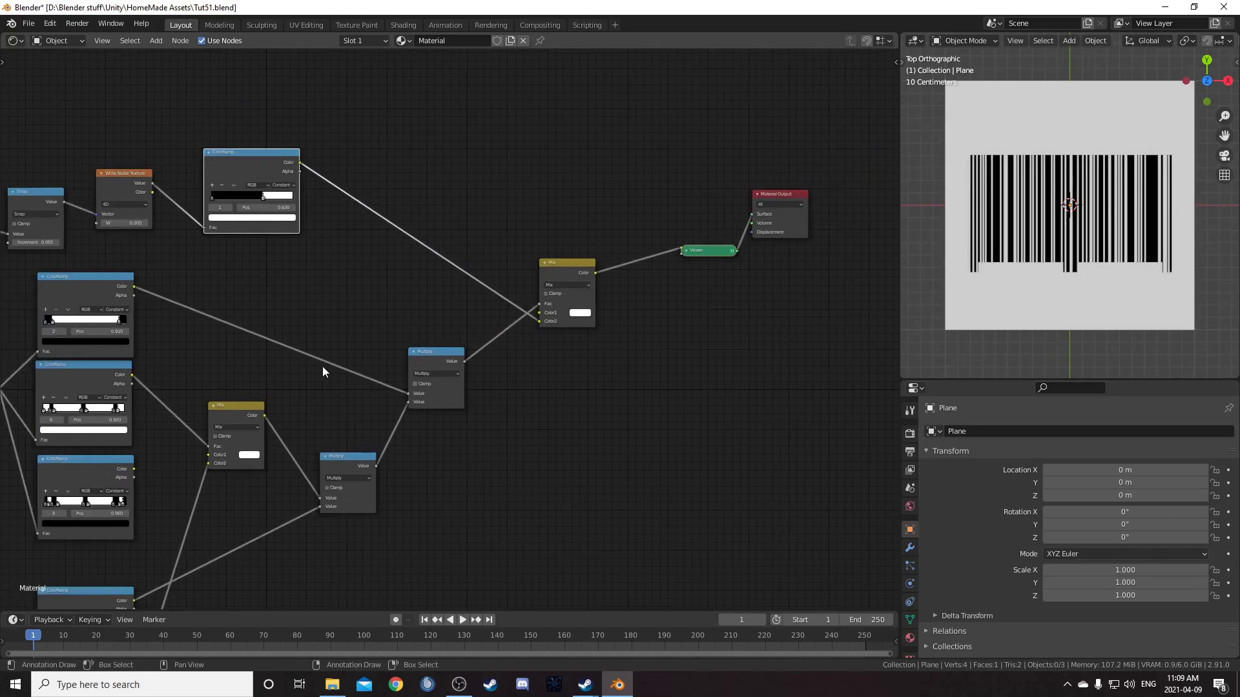
# Nudge the third X-driven ColorRamp down and move the number node group to the right of the lowest Y-driven ColorRamp.
pyautogui.moveTo(323, 366); pyautogui.dragTo(528, 234, button='middle')
pyautogui.scroll(-2, 444, 313)
pyautogui.moveTo(467, 398); pyautogui.dragTo(444, 354, button='middle')
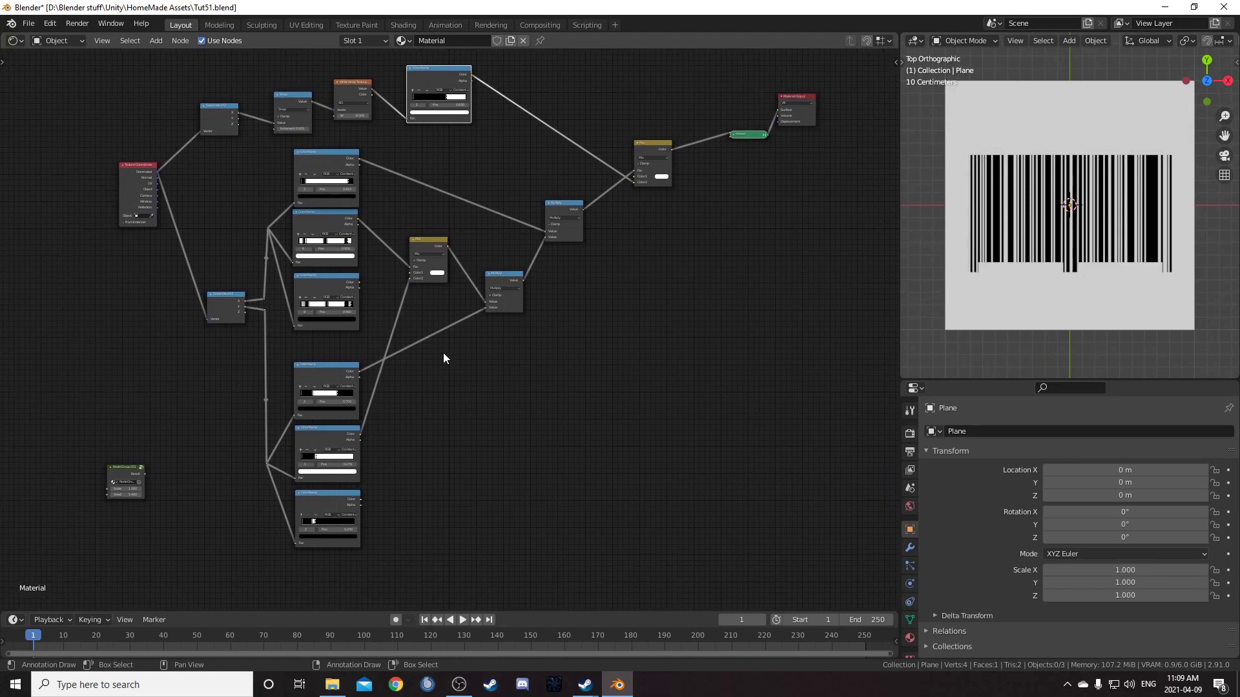
pyautogui.moveTo(310, 329); pyautogui.dragTo(346, 172, button='middle')
pyautogui.scroll(2, 347, 172)
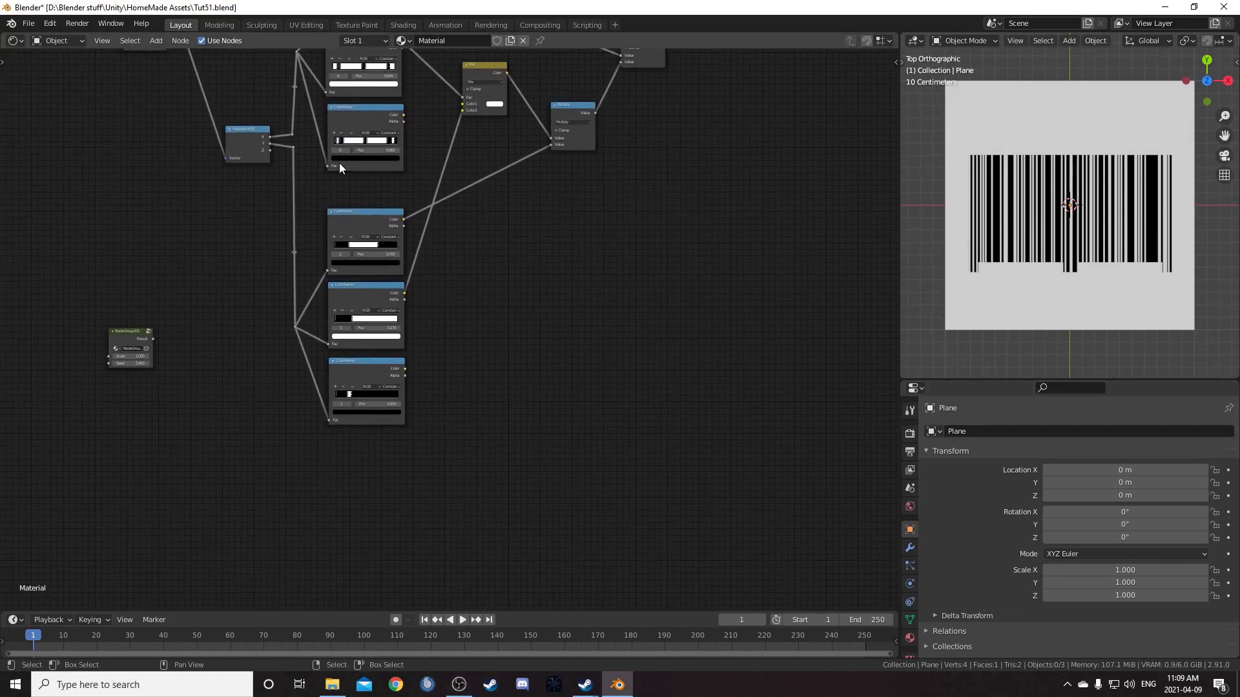
pyautogui.moveTo(345, 123); pyautogui.dragTo(346, 128)
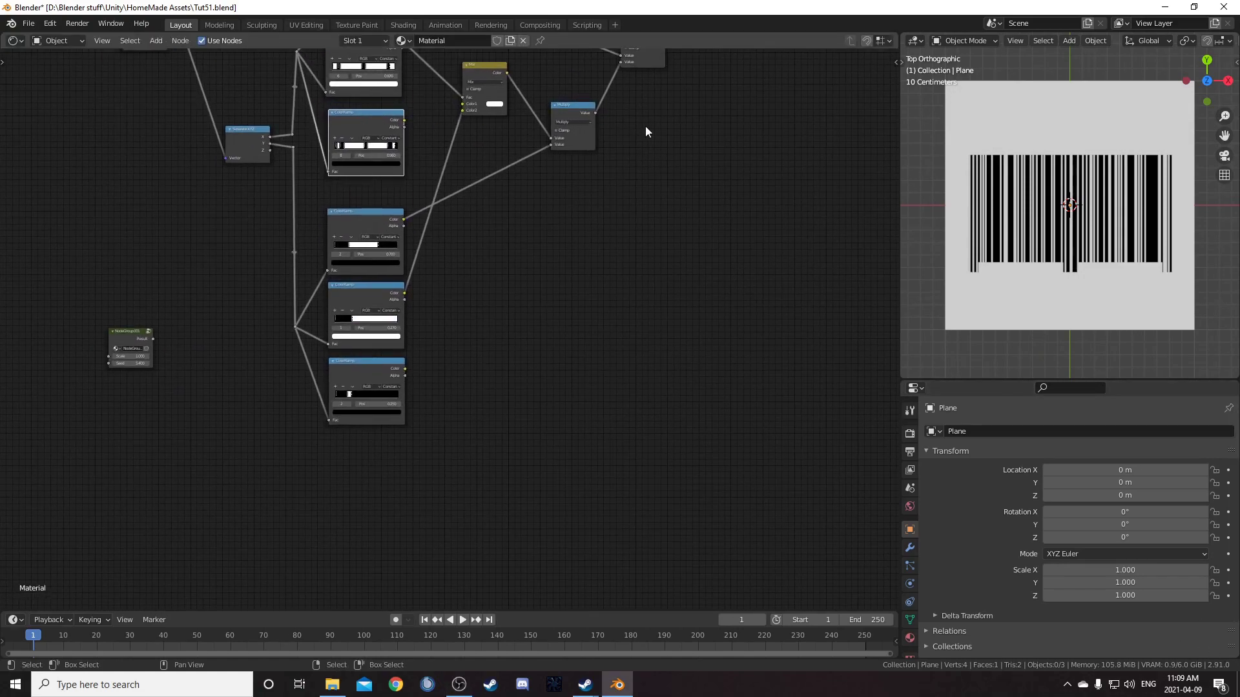
pyautogui.moveTo(570, 292); pyautogui.dragTo(540, 341, button='middle')
pyautogui.moveTo(95, 387); pyautogui.dragTo(515, 443)
pyautogui.moveTo(346, 224); pyautogui.dragTo(299, 284, button='middle')
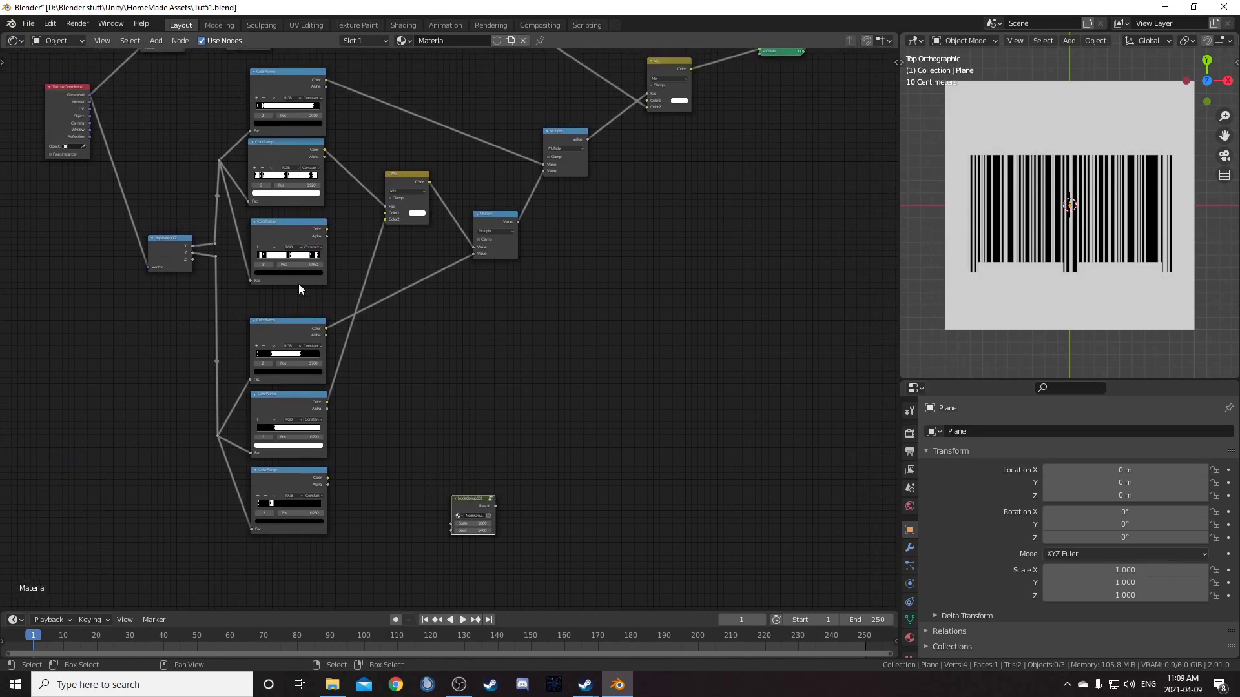
# Preview the third X-driven ColorRamp and insert a duplicate Multiply node between it and the Viewer.
pyautogui.keyDown('ctrl'); pyautogui.keyDown('shift'); pyautogui.click(292, 230); pyautogui.keyUp('shift'); pyautogui.keyUp('ctrl')
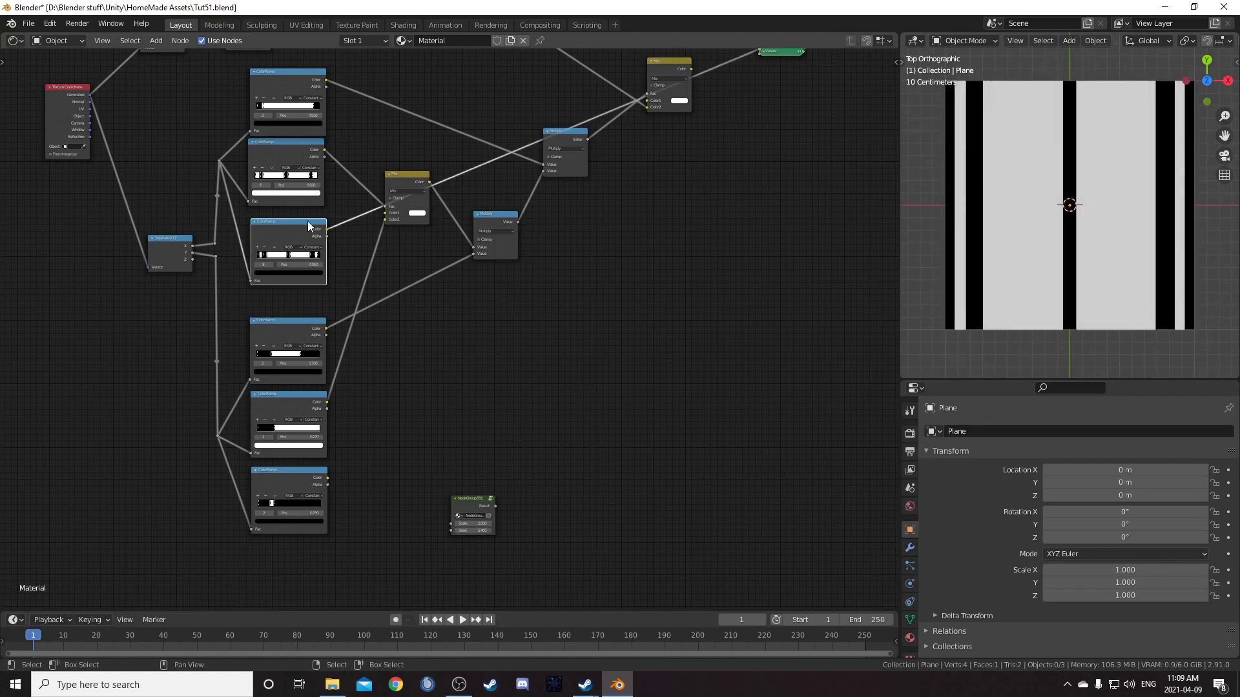
pyautogui.click(494, 215)
pyautogui.hotkey('shift', 'd')
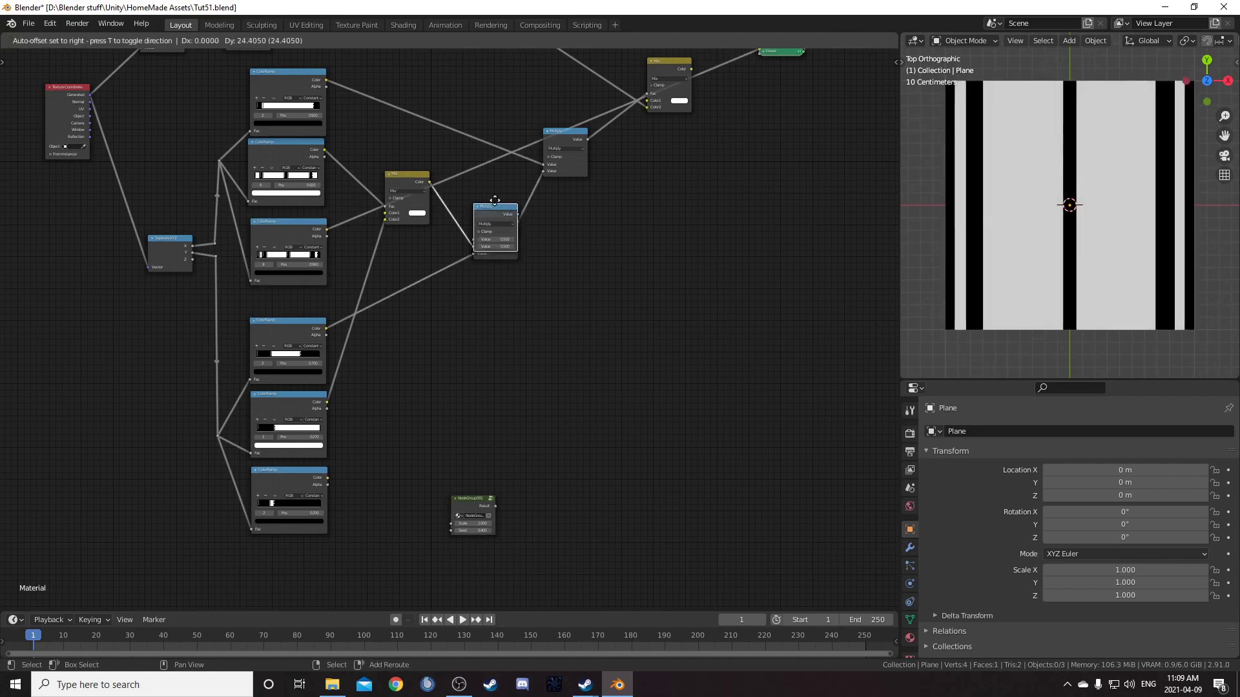
pyautogui.click(481, 161)
pyautogui.moveTo(480, 161); pyautogui.dragTo(472, 409)
# Link the lowest Y-driven ColorRamp's color to the new Multiply's second value and position the node near those ramps.
pyautogui.moveTo(325, 478); pyautogui.dragTo(448, 440)
pyautogui.moveTo(479, 401); pyautogui.dragTo(448, 381)
pyautogui.moveTo(512, 454); pyautogui.dragTo(509, 389, button='middle')
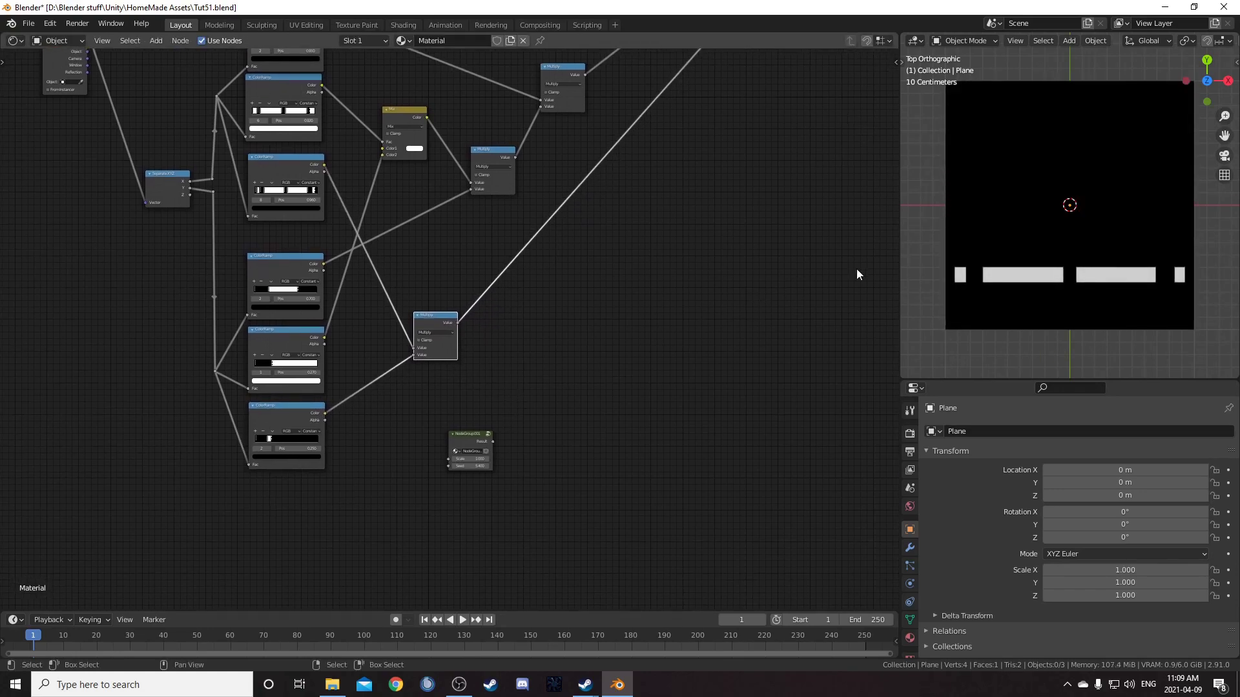
# Insert another duplicate of the Mix node between the lower Multiply node and the Viewer.
pyautogui.scroll(1, 1039, 300)
pyautogui.moveTo(365, 458); pyautogui.dragTo(362, 329, button='middle')
pyautogui.scroll(2, 524, 290)
pyautogui.moveTo(525, 289); pyautogui.dragTo(484, 311, button='middle')
pyautogui.scroll(-3, 466, 214)
pyautogui.moveTo(494, 216); pyautogui.dragTo(473, 329, button='middle')
pyautogui.click(354, 130)
pyautogui.hotkey('shift', 'd')
pyautogui.click(515, 311)
# Link the lower Multiply to the new Mix node's Fac and the number node group's result to its Color2.
pyautogui.scroll(2, 430, 316)
pyautogui.moveTo(376, 312); pyautogui.dragTo(512, 379)
pyautogui.scroll(4, 448, 442)
pyautogui.moveTo(448, 442); pyautogui.dragTo(430, 359, button='middle')
pyautogui.moveTo(394, 388); pyautogui.dragTo(486, 336)
pyautogui.moveTo(355, 375); pyautogui.dragTo(347, 360)
pyautogui.scroll(-3, 523, 240)
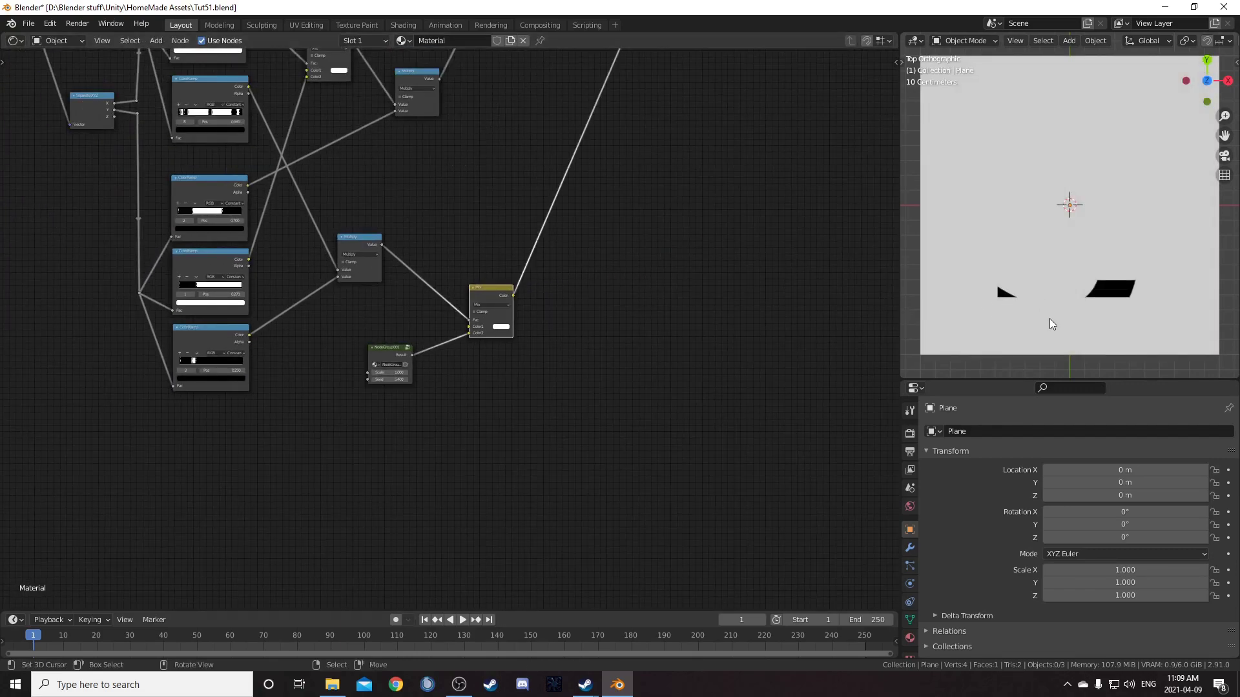
# Set the number node group's Scale to 18.
pyautogui.scroll(5, 470, 402)
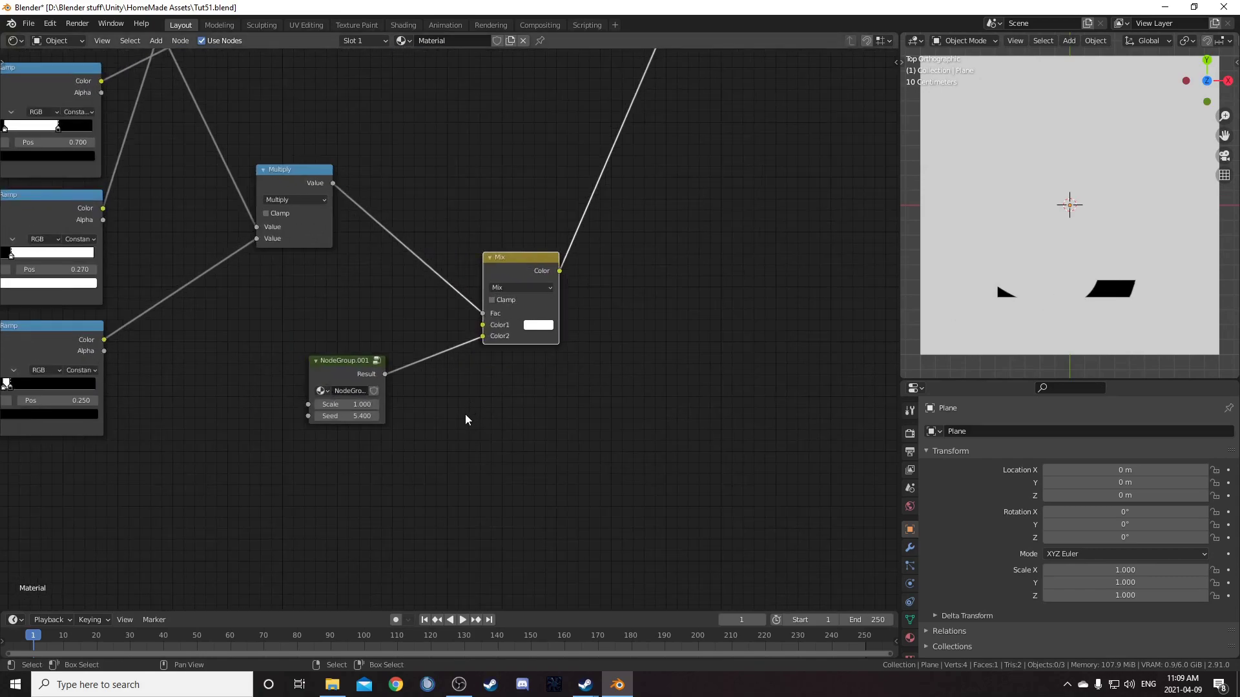
pyautogui.click(428, 295)
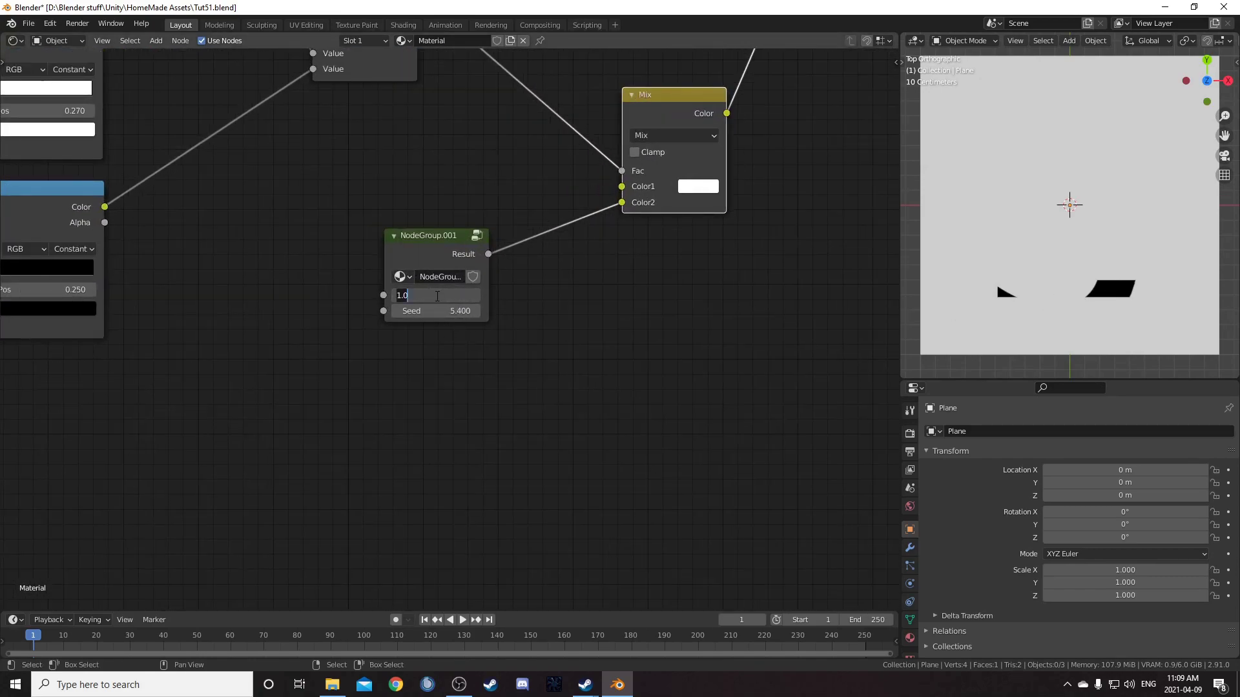
pyautogui.write('18')
pyautogui.press('Return')
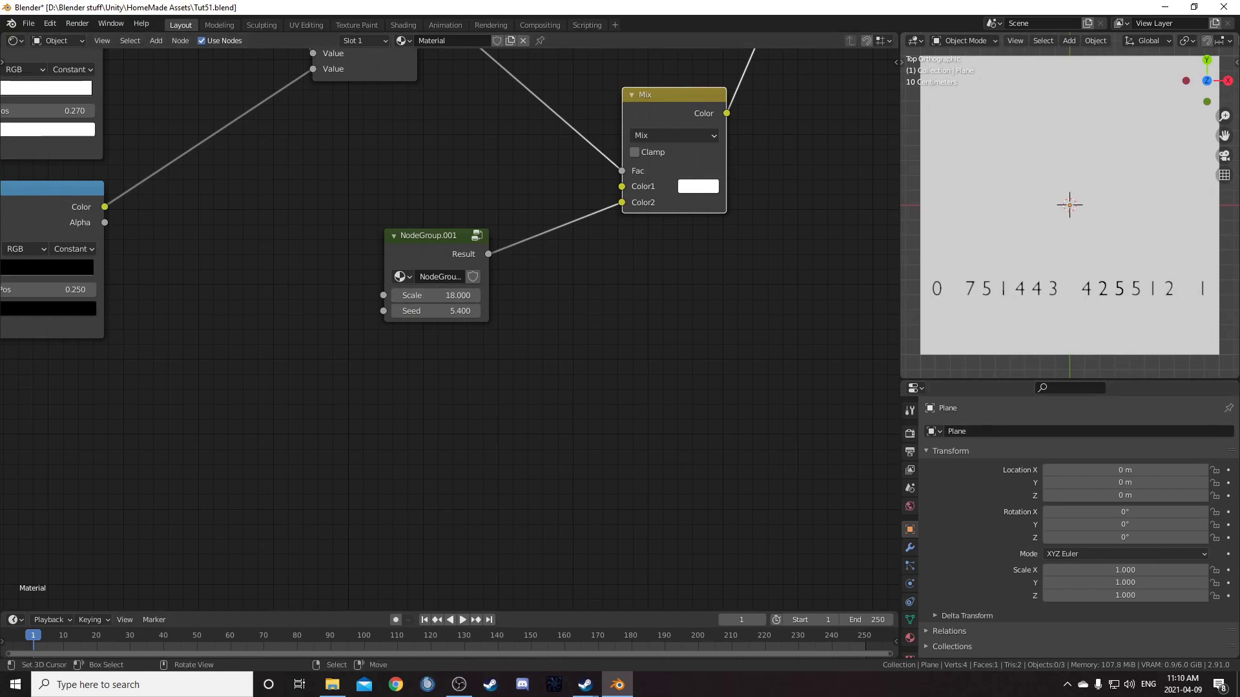
# Try shifting the last black stop of the lowest Y-driven ColorRamp, then undo the recent changes.
pyautogui.moveTo(477, 171); pyautogui.dragTo(602, 281, button='middle')
pyautogui.scroll(2, 445, 320)
pyautogui.moveTo(109, 356); pyautogui.dragTo(317, 329, button='middle')
pyautogui.moveTo(257, 362); pyautogui.dragTo(259, 364)
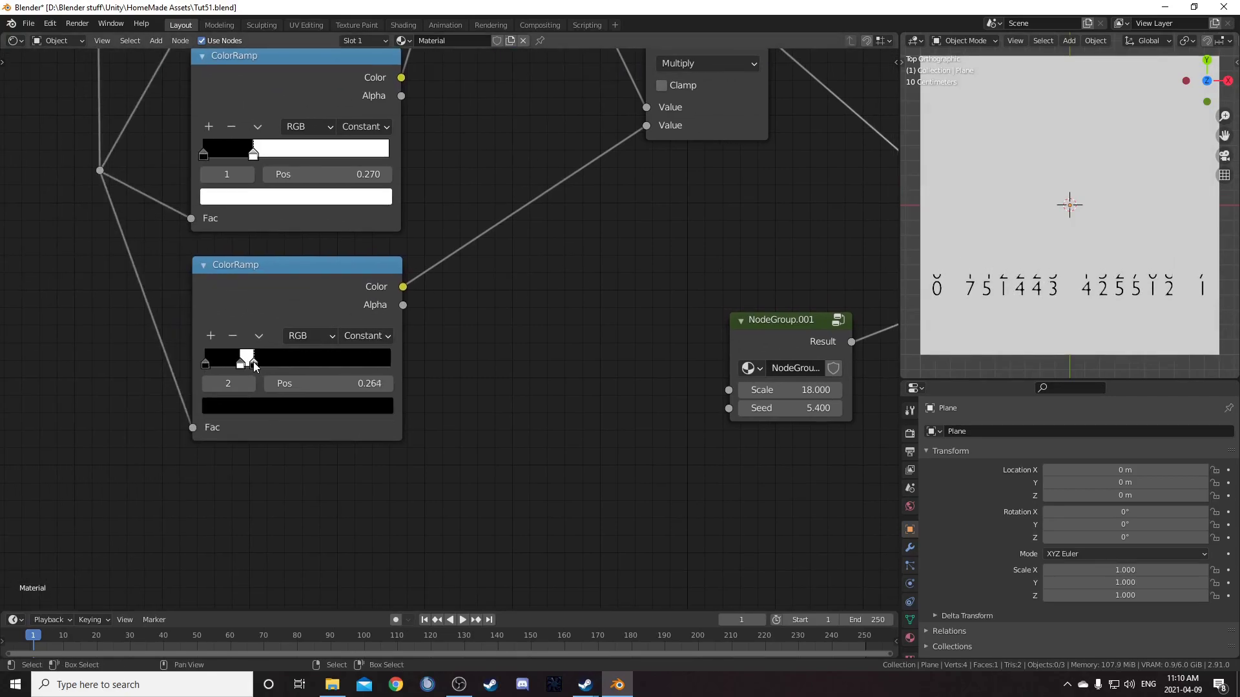
pyautogui.moveTo(247, 365); pyautogui.dragTo(253, 367)
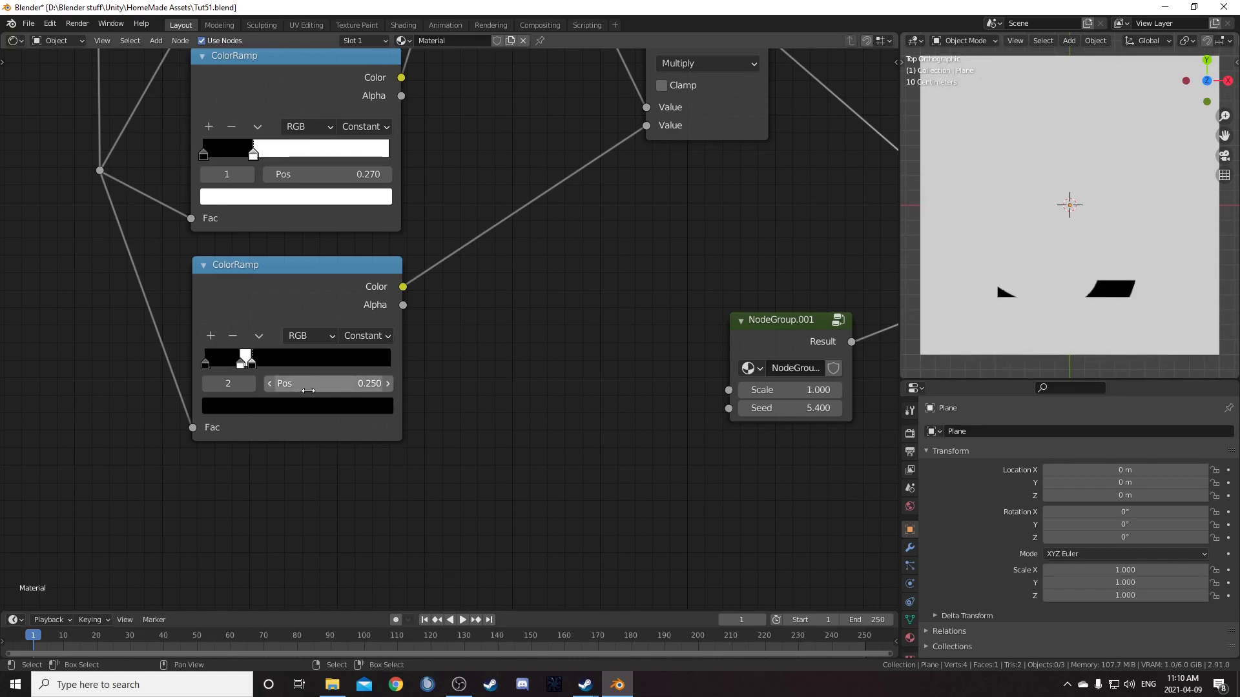
# Enter 18 again as the Scale of the number node group.
pyautogui.scroll(-1, 560, 305)
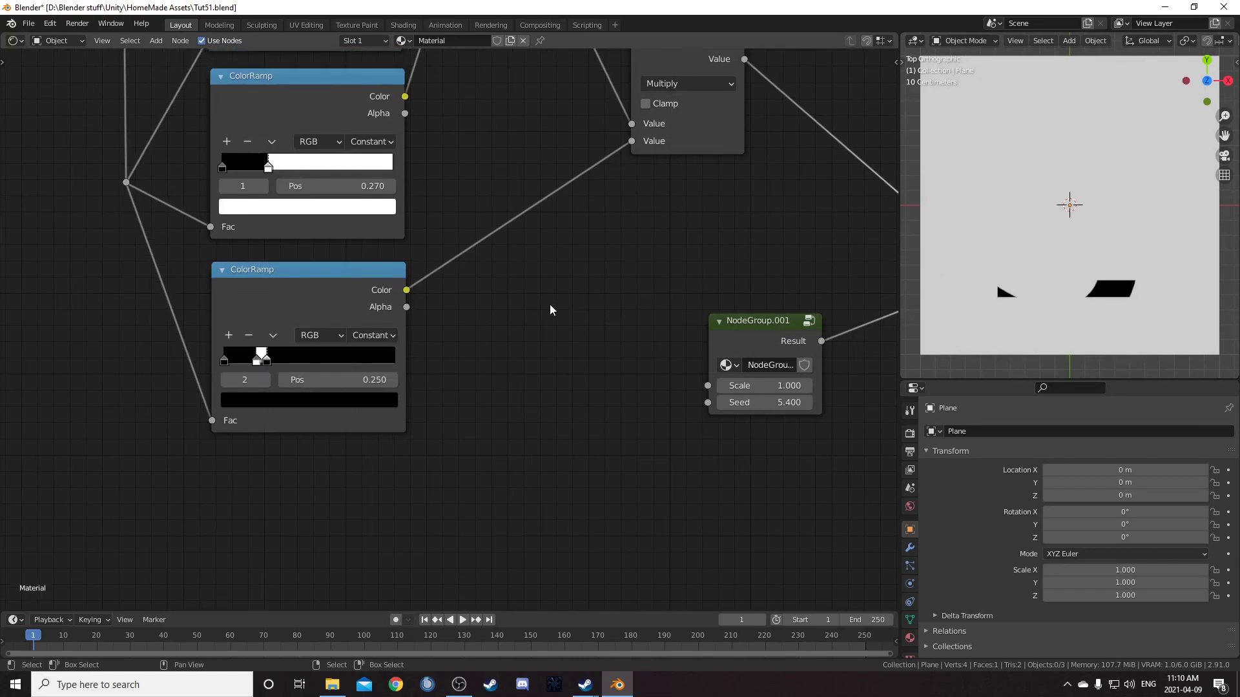
pyautogui.click(811, 384)
pyautogui.write('8')
pyautogui.press('Return')
# Try shifting one of the first stops of the third X-driven ColorRamp.
pyautogui.scroll(-4, 320, 415)
pyautogui.scroll(2, 342, 334)
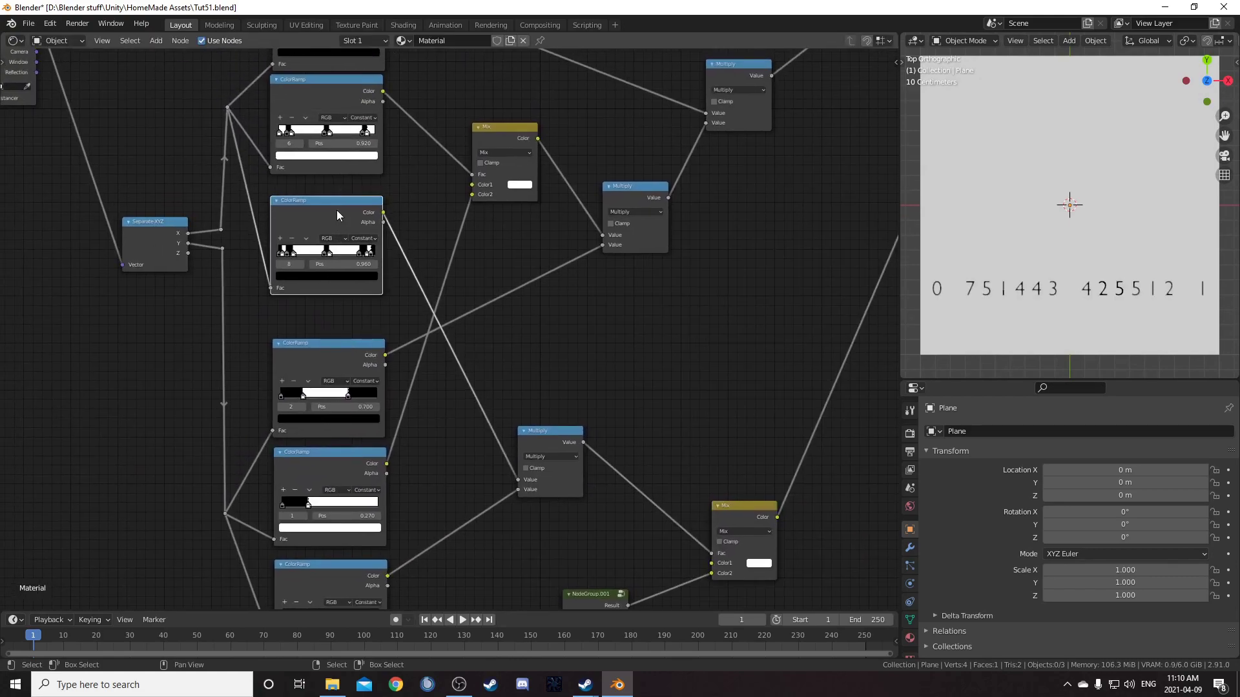
pyautogui.scroll(2, 323, 260)
pyautogui.moveTo(218, 217)
pyautogui.mouseDown()
pyautogui.moveTo(252, 215)
pyautogui.moveTo(218, 215)
pyautogui.moveTo(237, 213)
pyautogui.mouseUp()
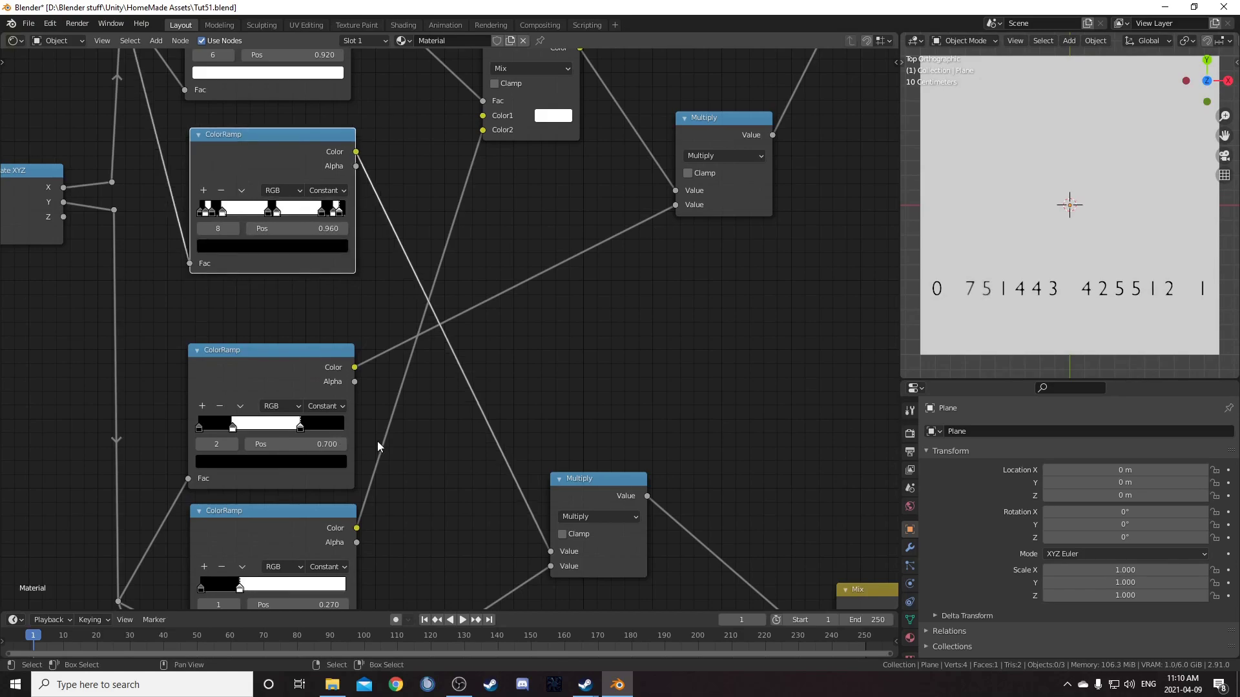
pyautogui.scroll(-3, 376, 440)
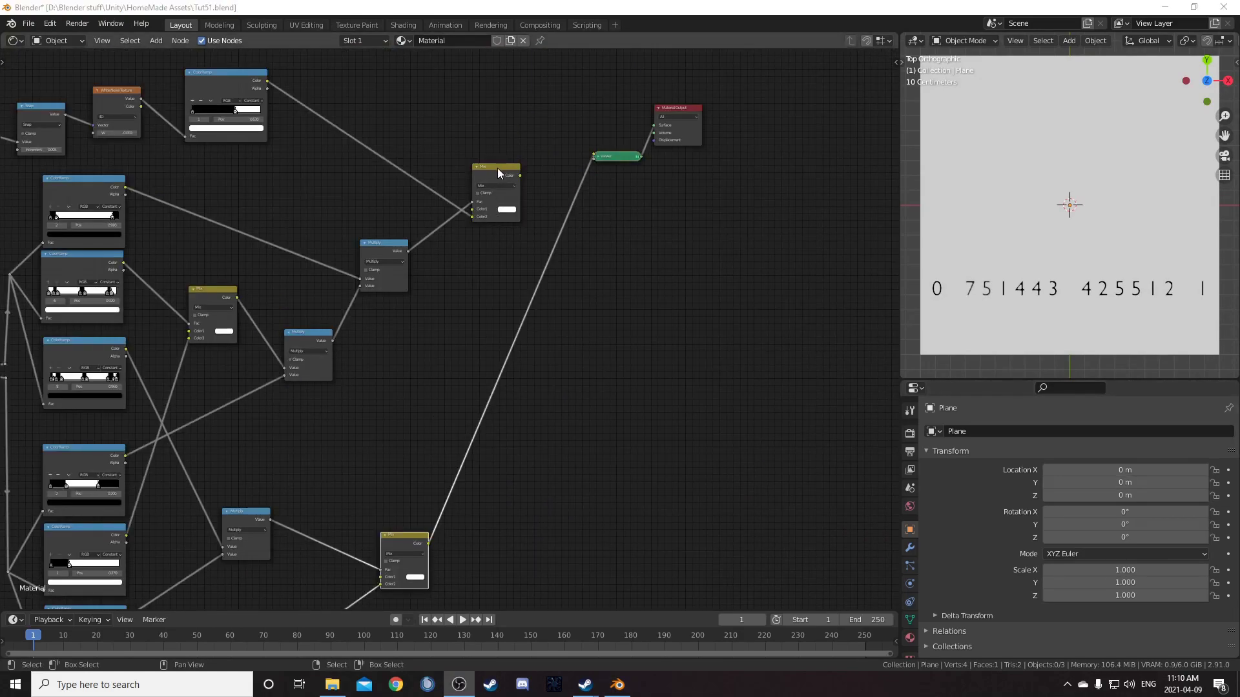
# Preview the barcode stripes' Mix node, then the numbers' Mix node.
pyautogui.click(499, 171)
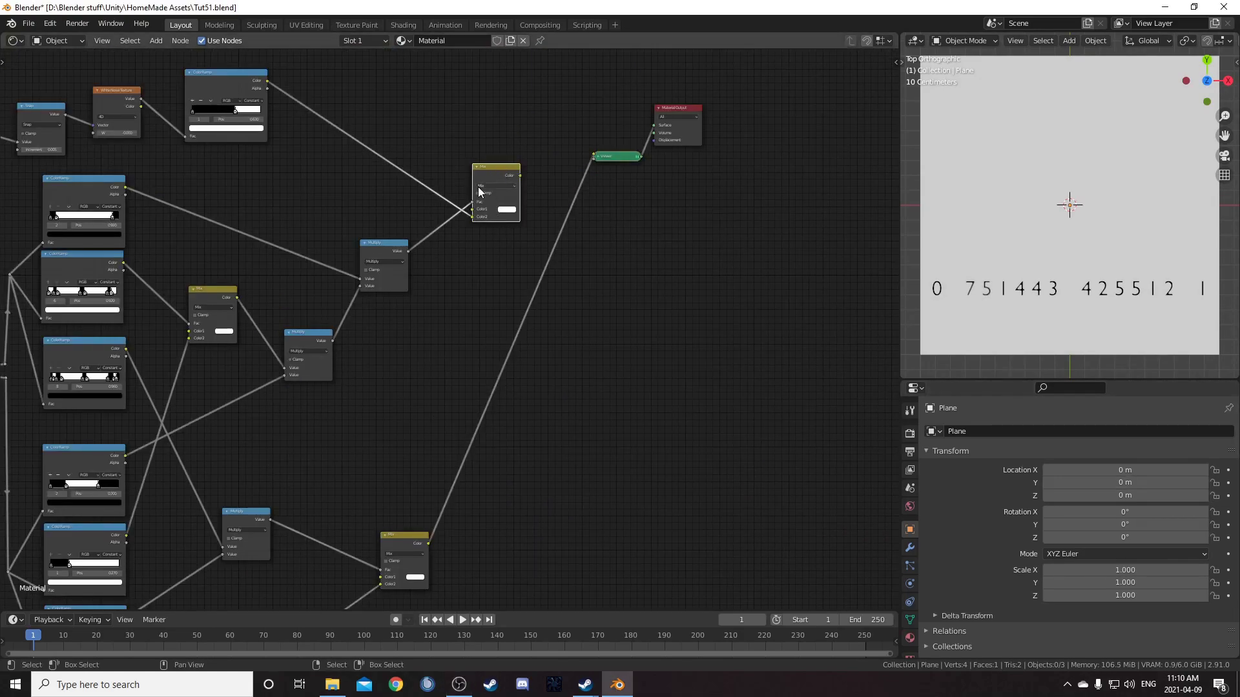
pyautogui.keyDown('ctrl'); pyautogui.keyDown('shift'); pyautogui.click(496, 175); pyautogui.keyUp('shift'); pyautogui.keyUp('ctrl')
pyautogui.moveTo(574, 240); pyautogui.dragTo(591, 153, button='middle')
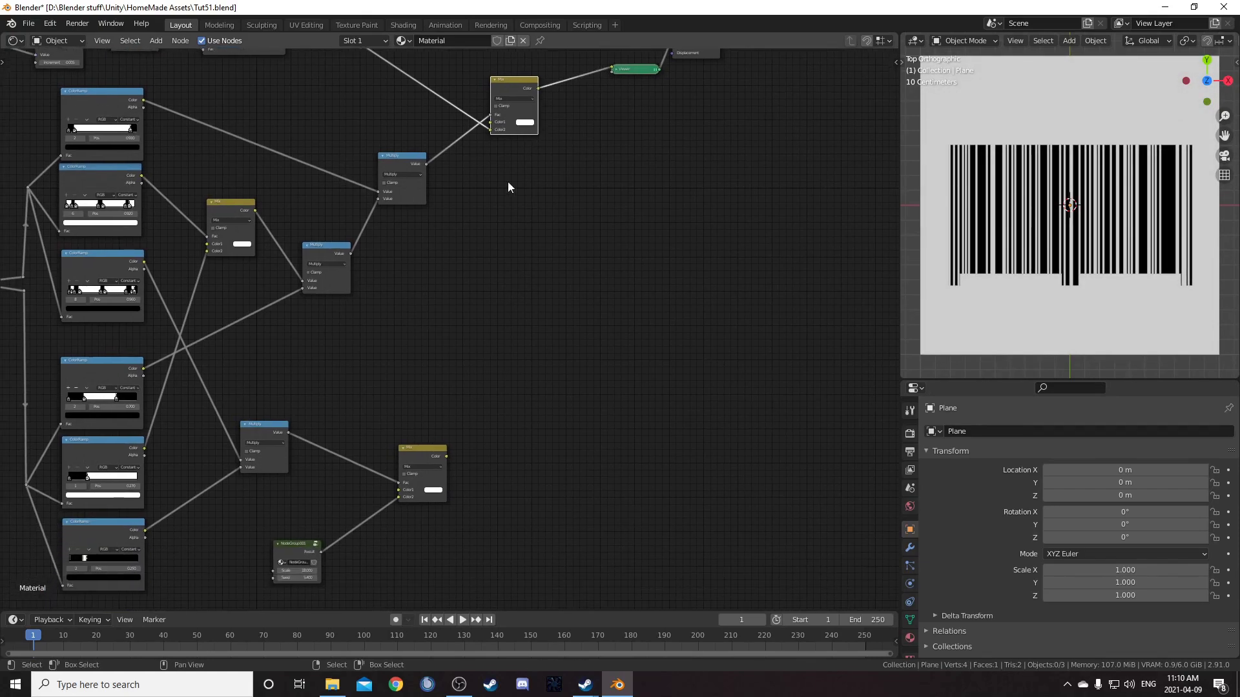
pyautogui.keyDown('ctrl'); pyautogui.keyDown('shift'); pyautogui.click(417, 451); pyautogui.keyUp('shift'); pyautogui.keyUp('ctrl')
# Insert a duplicate Multiply before the Viewer, with the stripes' Mix color as first value and the numbers' Mix color as second.
pyautogui.moveTo(444, 221); pyautogui.dragTo(342, 301, button='middle')
pyautogui.click(295, 245)
pyautogui.hotkey('shift', 'd')
pyautogui.click(508, 278)
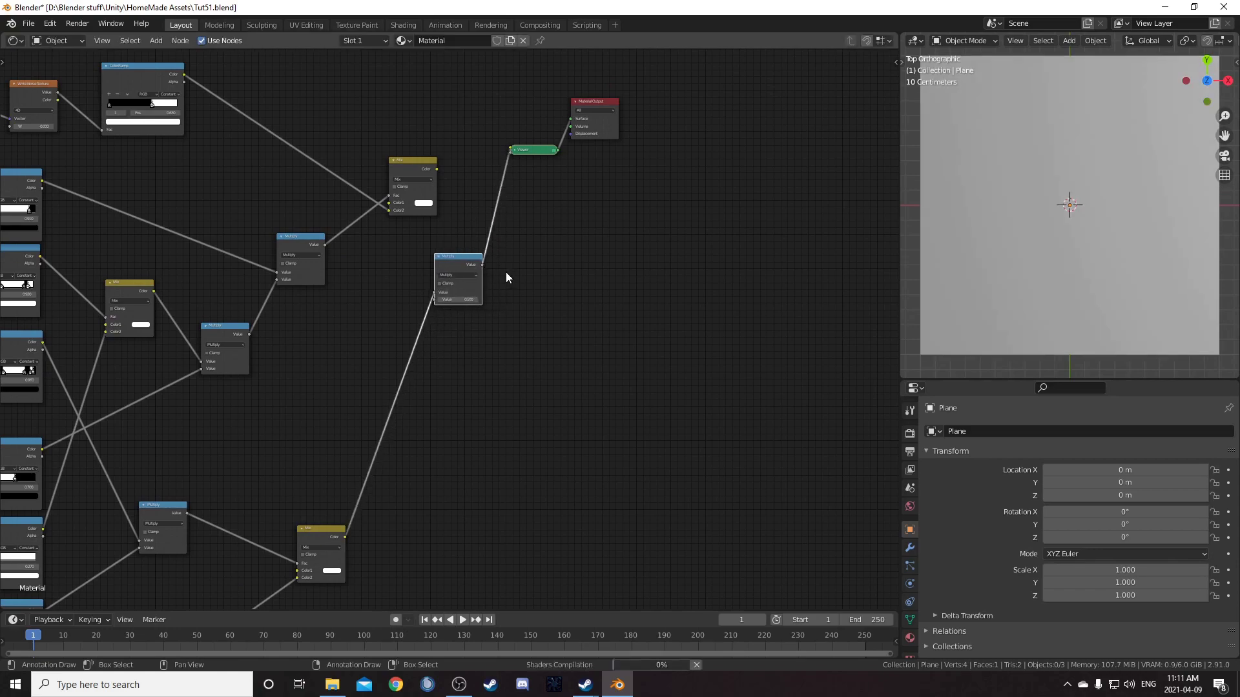
pyautogui.moveTo(437, 169); pyautogui.dragTo(524, 274)
# Move the Viewer and Material Output nodes together to the right of the final Multiply node.
pyautogui.moveTo(505, 87); pyautogui.dragTo(640, 190)
pyautogui.press('g')
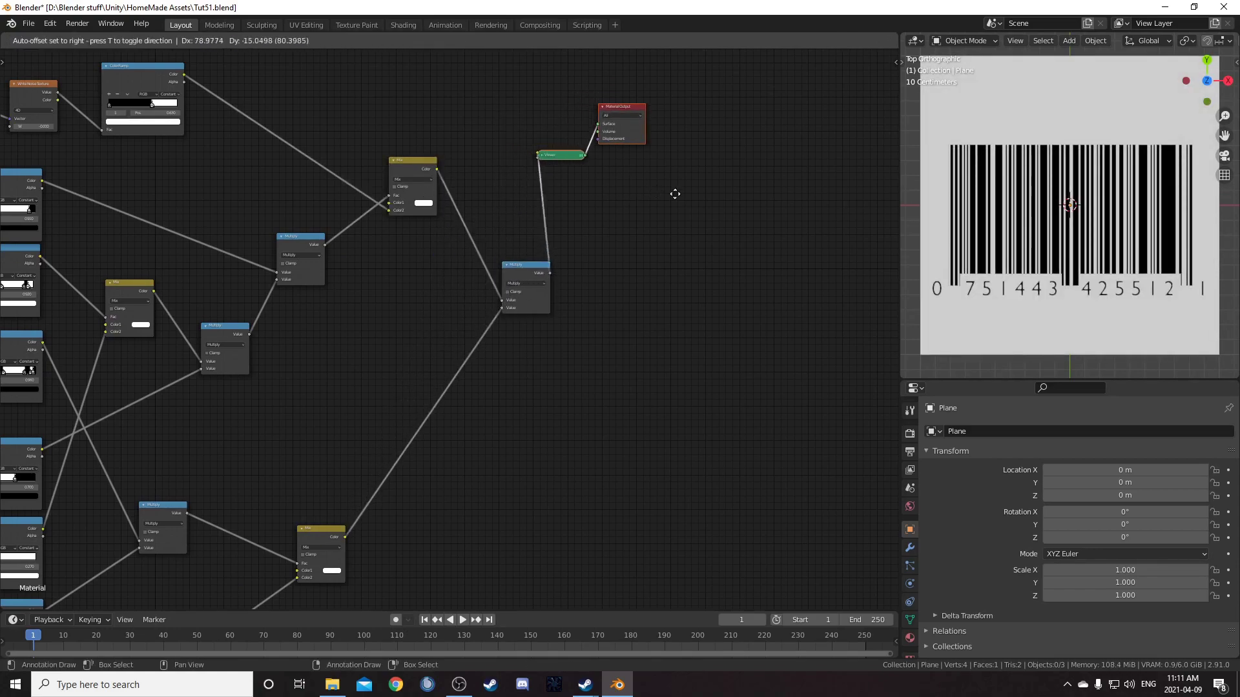
pyautogui.click(781, 260)
# Add a Value node to the upper left of the Texture Coordinate node.
pyautogui.moveTo(162, 401); pyautogui.dragTo(370, 339, button='middle')
pyautogui.scroll(-3, 369, 337)
pyautogui.moveTo(176, 239); pyautogui.dragTo(438, 334, button='middle')
pyautogui.hotkey('shift', 'a')
pyautogui.click(159, 284)
pyautogui.write('a')
pyautogui.press('BackSpace')
pyautogui.write('va')
pyautogui.press('Return')
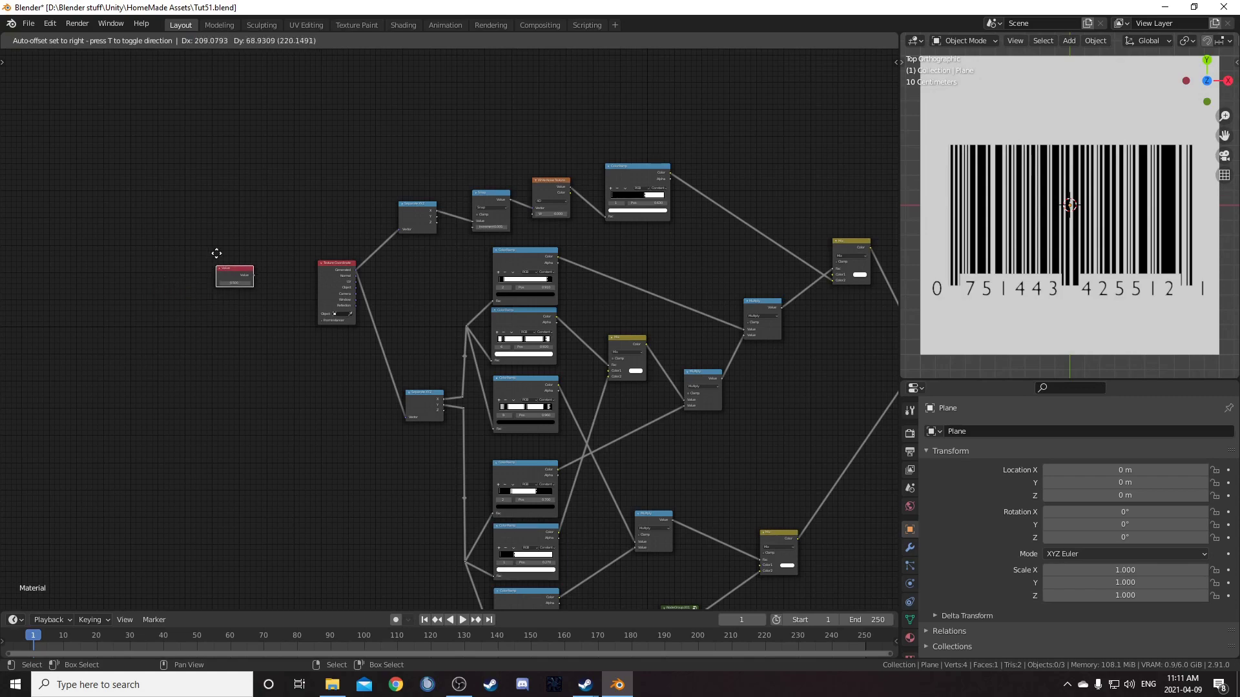
pyautogui.click(221, 214)
# Link the Value node to the W input of the White Noise Texture.
pyautogui.scroll(4, 230, 226)
pyautogui.moveTo(283, 250); pyautogui.dragTo(293, 310, button='middle')
pyautogui.scroll(2, 204, 253)
pyautogui.moveTo(99, 226); pyautogui.dragTo(626, 192)
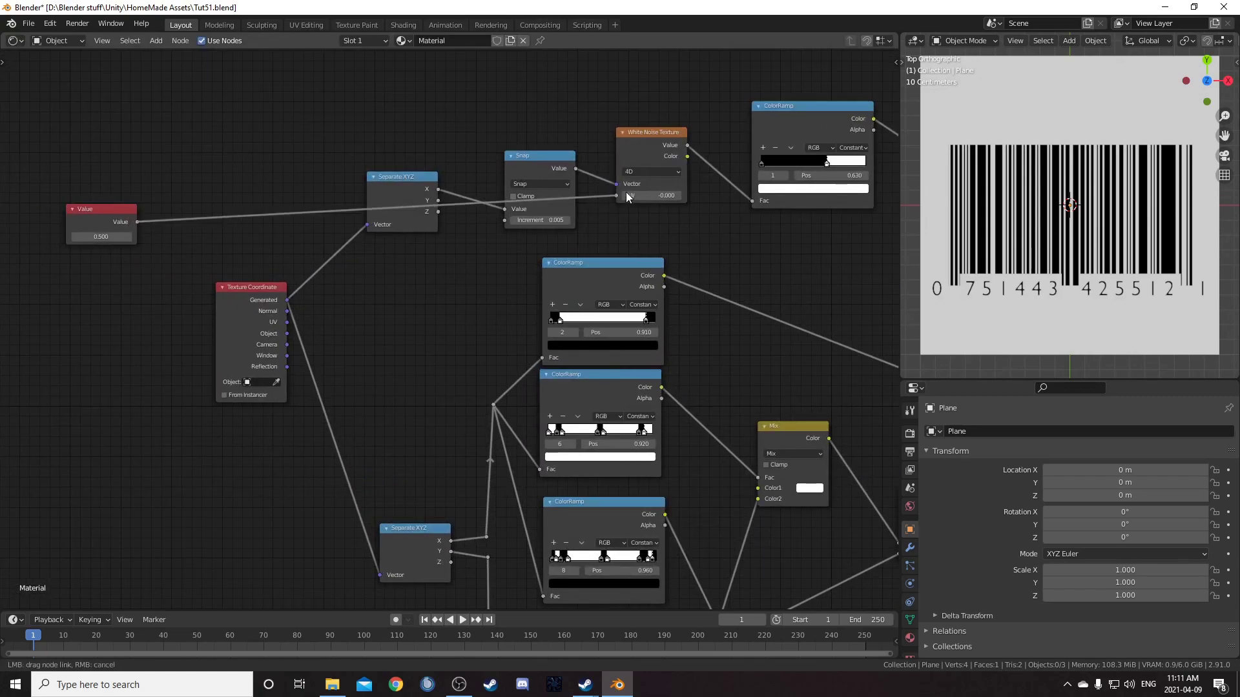
pyautogui.scroll(-2, 497, 316)
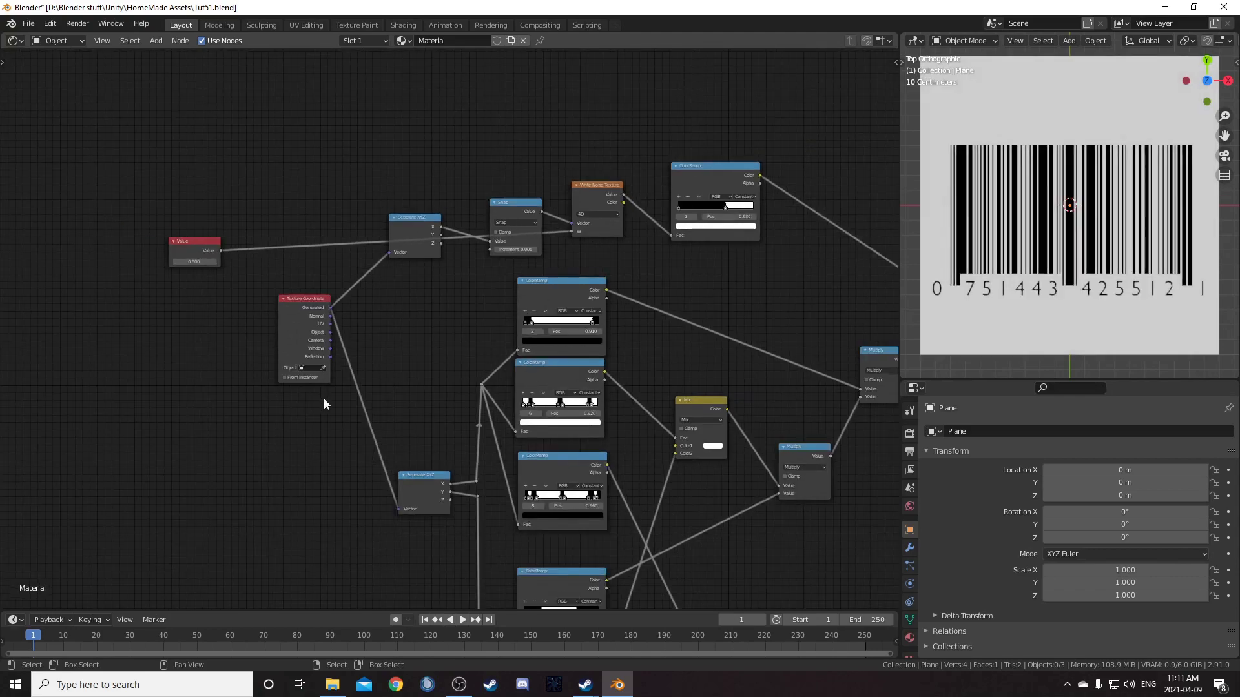
# Duplicate the Value node and place the copy below the Texture Coordinate node.
pyautogui.scroll(-1, 323, 401)
pyautogui.moveTo(323, 401); pyautogui.dragTo(303, 278, button='middle')
pyautogui.click(217, 148)
pyautogui.hotkey('shift', 'd')
pyautogui.click(206, 375)
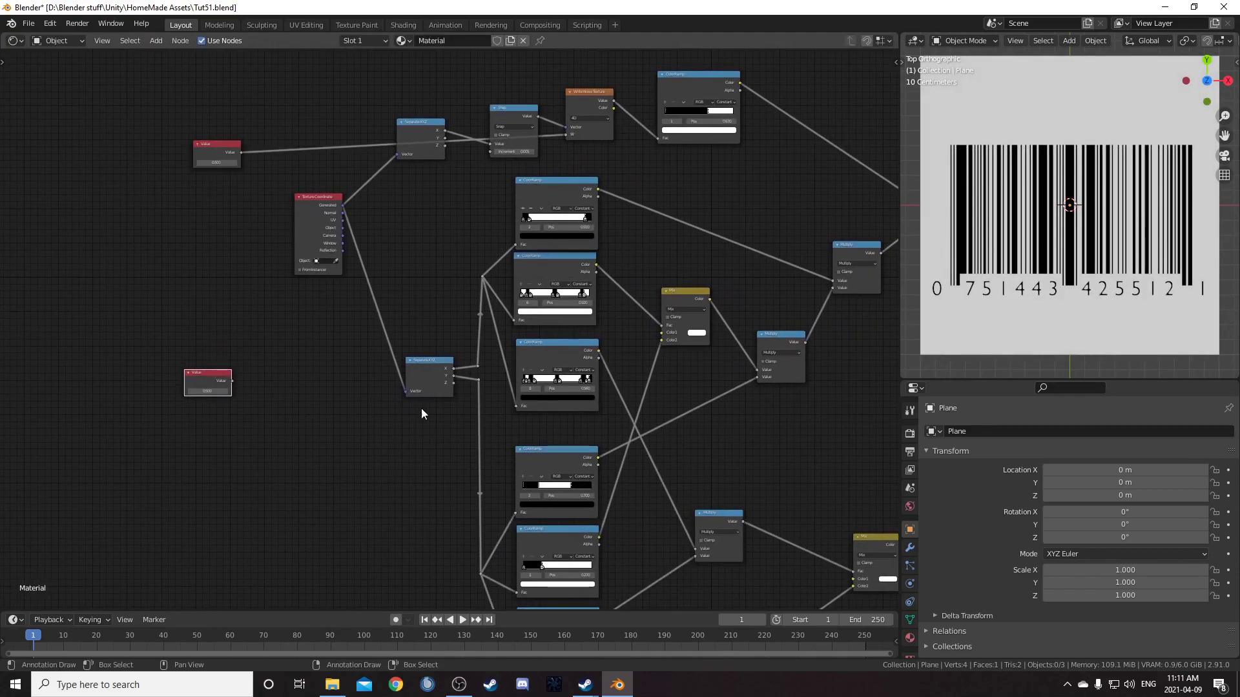
# Link the lower Value node to the Seed input of the number node group.
pyautogui.moveTo(438, 511); pyautogui.dragTo(408, 387, button='middle')
pyautogui.scroll(-1, 407, 388)
pyautogui.moveTo(234, 272); pyautogui.dragTo(658, 512)
pyautogui.scroll(2, 228, 341)
pyautogui.moveTo(181, 264); pyautogui.dragTo(338, 254, button='middle')
pyautogui.scroll(-4, 384, 466)
# Add reroutes to carry the Seed link beneath the ColorRamps and the W link beneath the Separate XYZ and Snap nodes.
pyautogui.keyDown('shift'); pyautogui.moveTo(415, 346); pyautogui.dragTo(443, 272, button='right'); pyautogui.keyUp('shift')
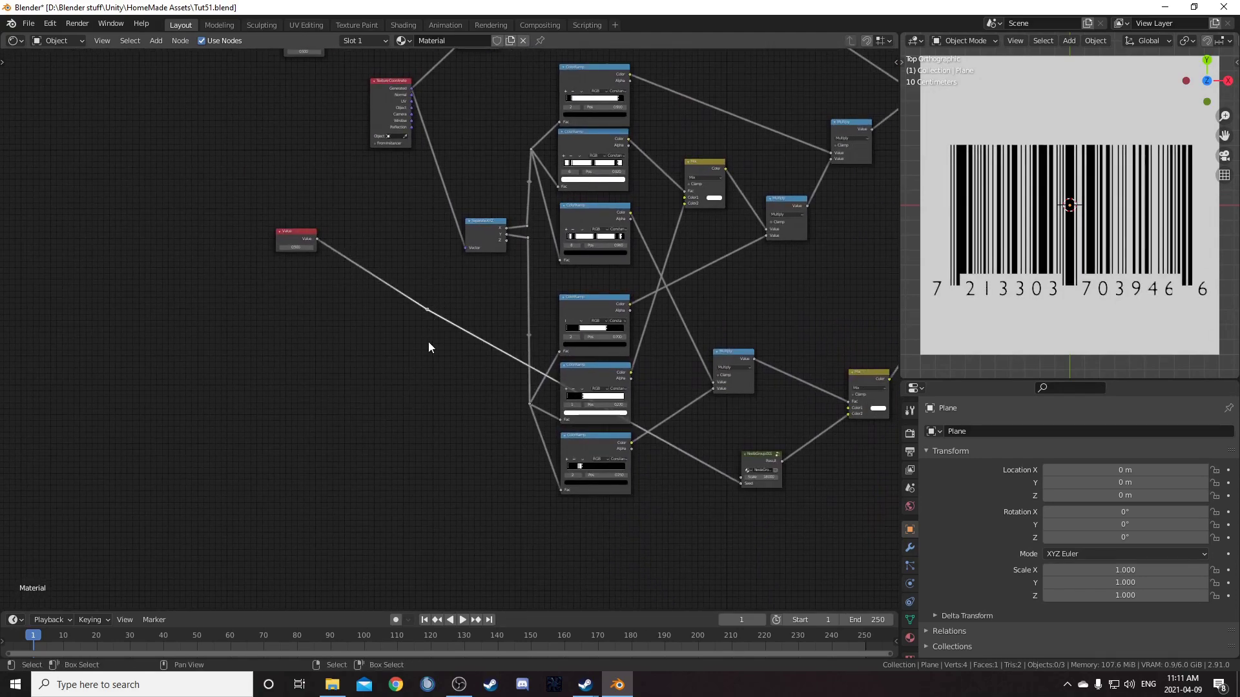
pyautogui.press('g')
pyautogui.click(446, 62)
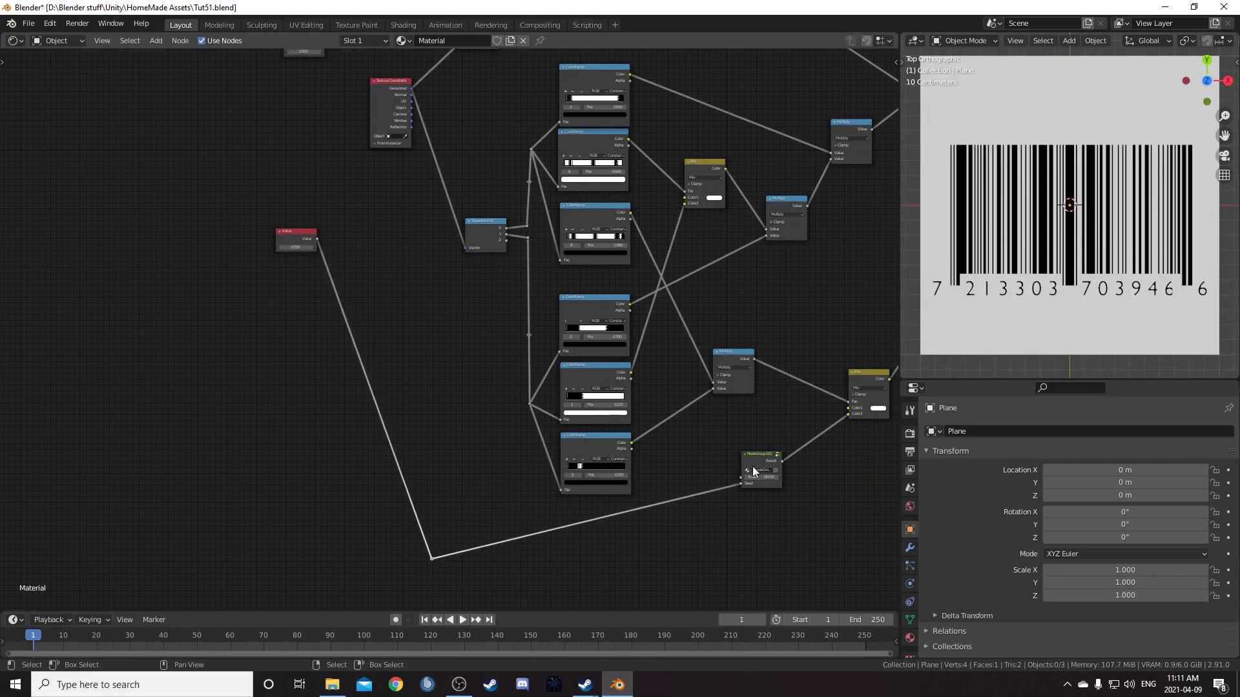
pyautogui.scroll(-3, 553, 286)
pyautogui.scroll(4, 502, 251)
pyautogui.moveTo(467, 159); pyautogui.dragTo(483, 482, button='middle')
pyautogui.scroll(1, 474, 479)
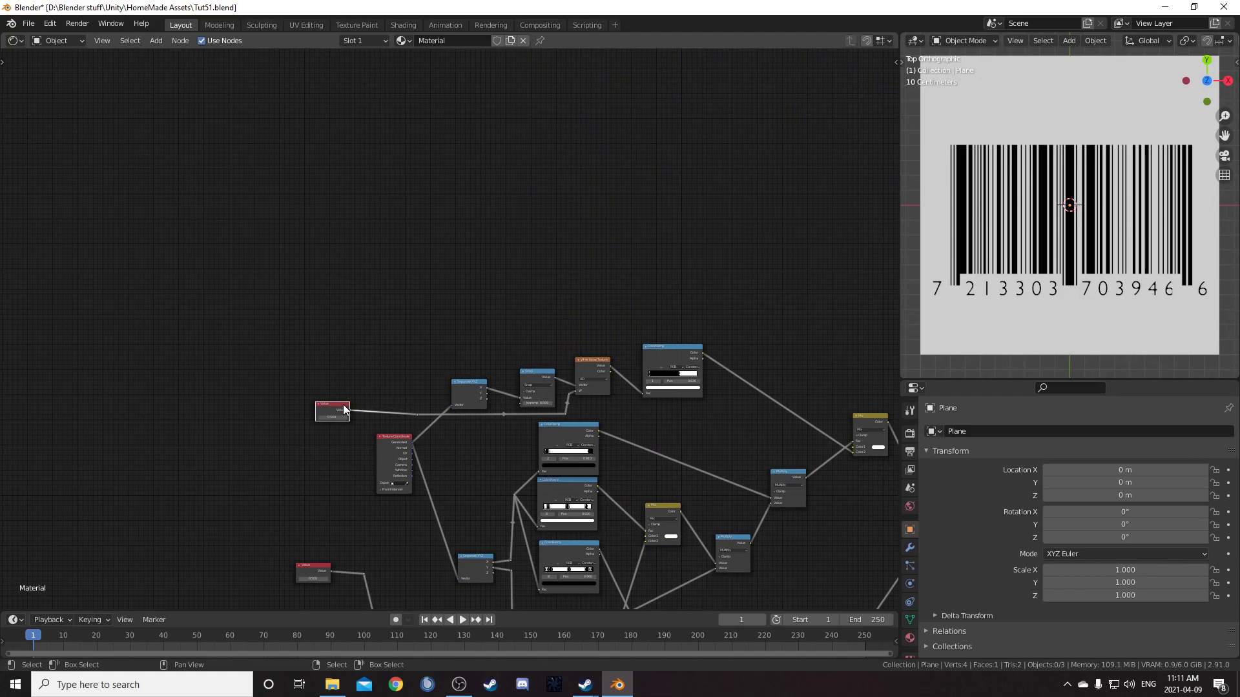
# Duplicate the upper Value node, place the copy above it, and link it to the Snap node's Increment.
pyautogui.scroll(4, 345, 417)
pyautogui.hotkey('shift', 'd')
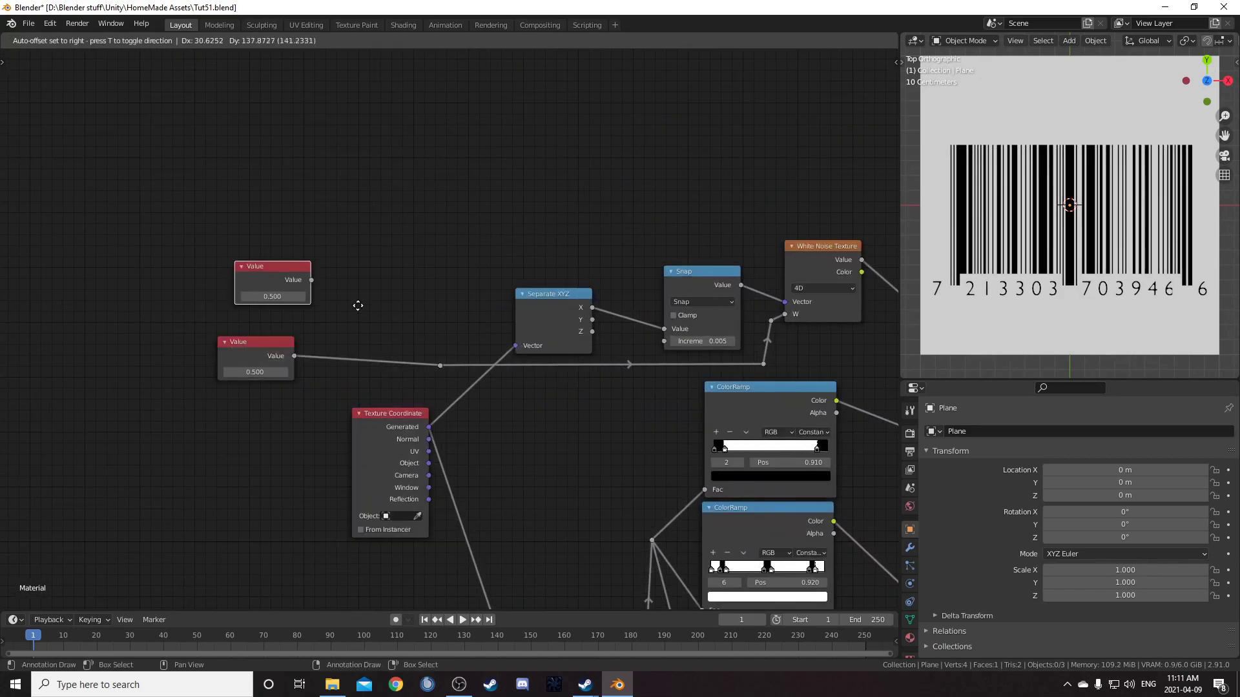
pyautogui.click(343, 315)
pyautogui.moveTo(297, 284); pyautogui.dragTo(663, 341)
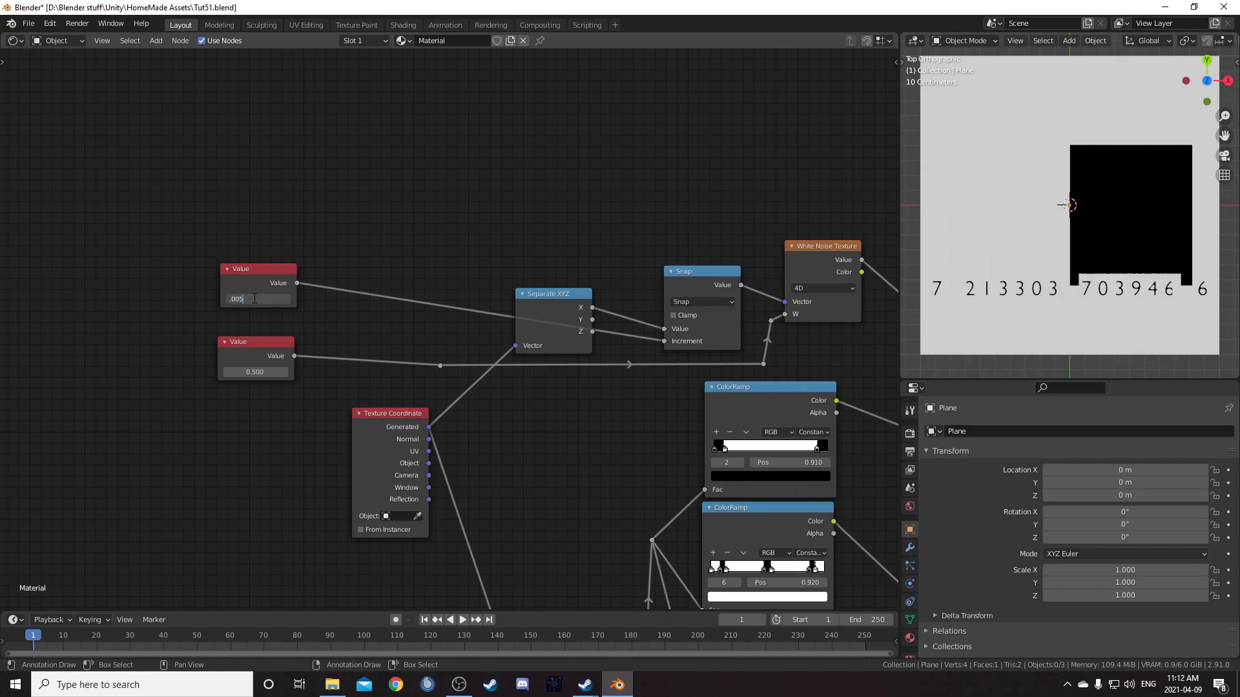
# Set the top Value node to 0.005 and the other two Value nodes to 0.
pyautogui.press('Return')
pyautogui.scroll(-2, 575, 364)
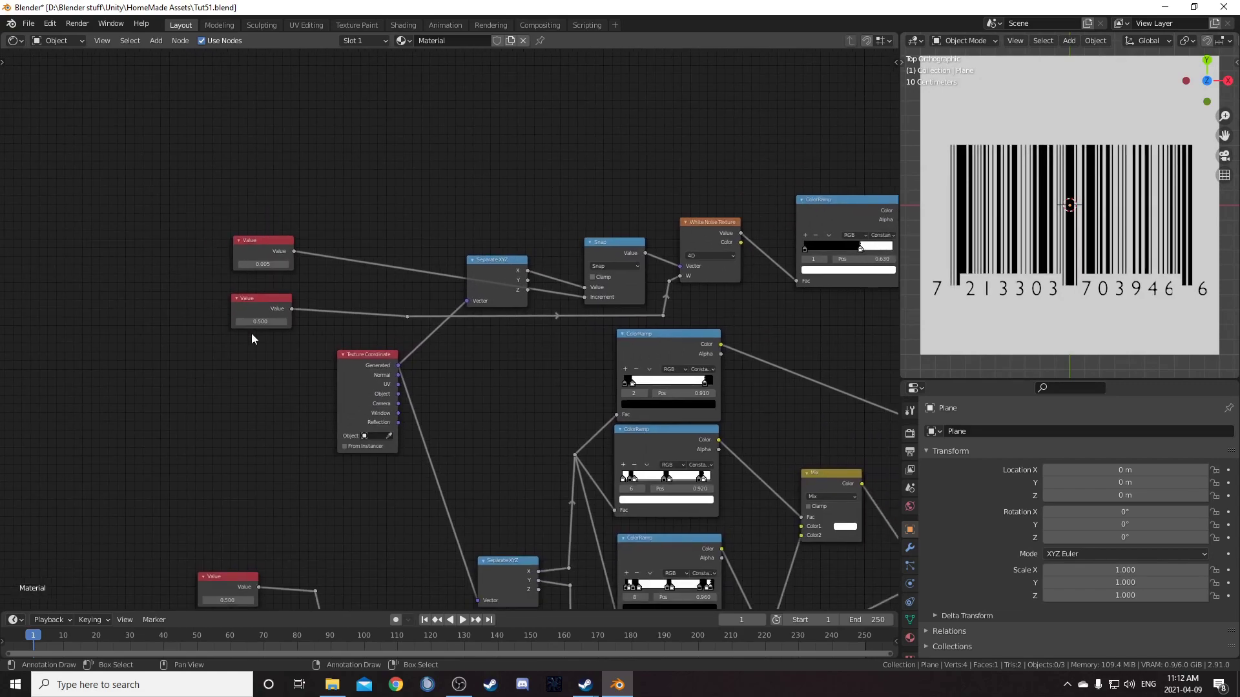
pyautogui.press('Return')
pyautogui.scroll(-1, 258, 428)
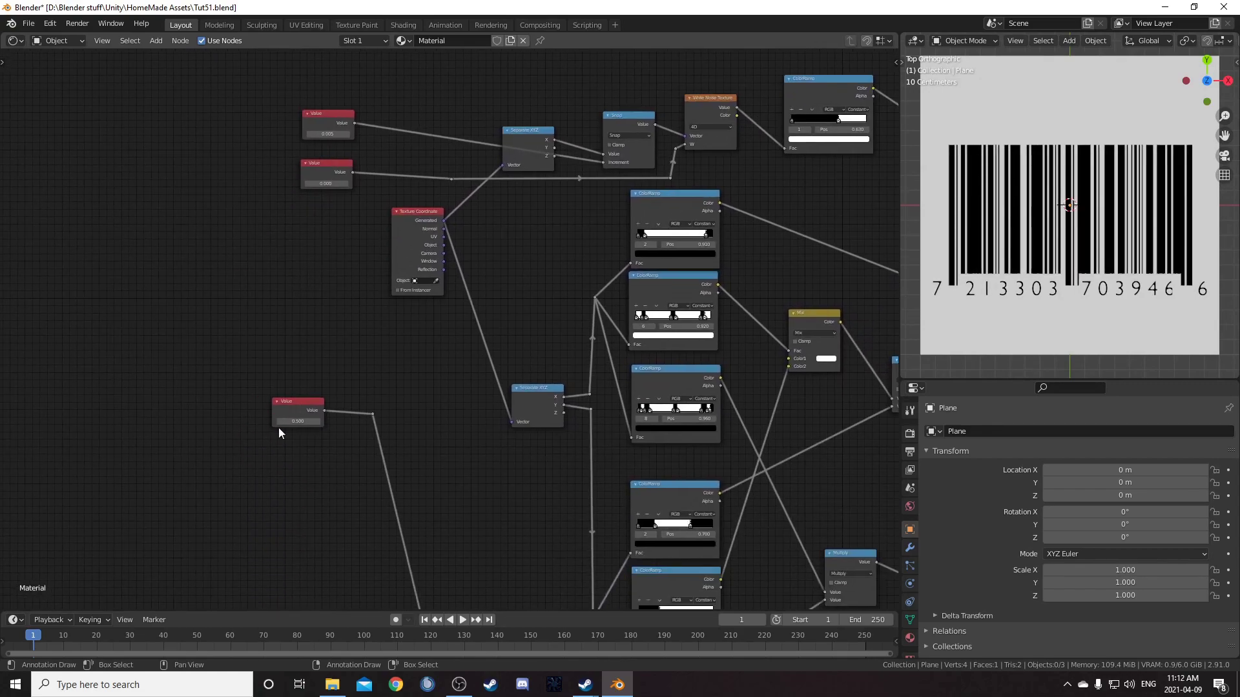
pyautogui.doubleClick(298, 421)
pyautogui.write('0')
pyautogui.press('Return')
# Move the two upper Value nodes together, placing them left of and slightly above the Texture Coordinate node.
pyautogui.scroll(4, 317, 371)
pyautogui.moveTo(362, 301); pyautogui.dragTo(385, 290, button='middle')
pyautogui.scroll(-4, 333, 368)
pyautogui.scroll(-3, 385, 289)
pyautogui.moveTo(267, 112); pyautogui.dragTo(353, 231)
pyautogui.press('g')
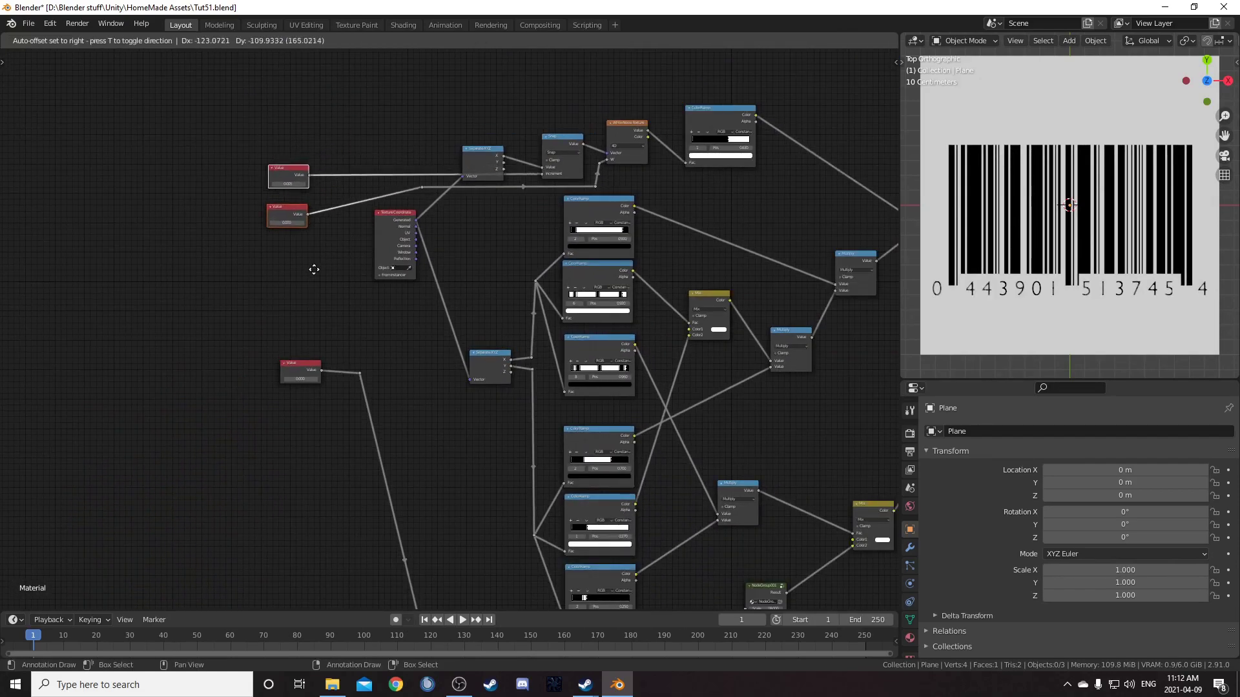
pyautogui.click(313, 269)
# Group all the nodes between the three Value nodes and the Viewer, and return to the material's main node tree.
pyautogui.scroll(-4, 385, 323)
pyautogui.moveTo(384, 144); pyautogui.dragTo(899, 610)
pyautogui.scroll(-2, 739, 431)
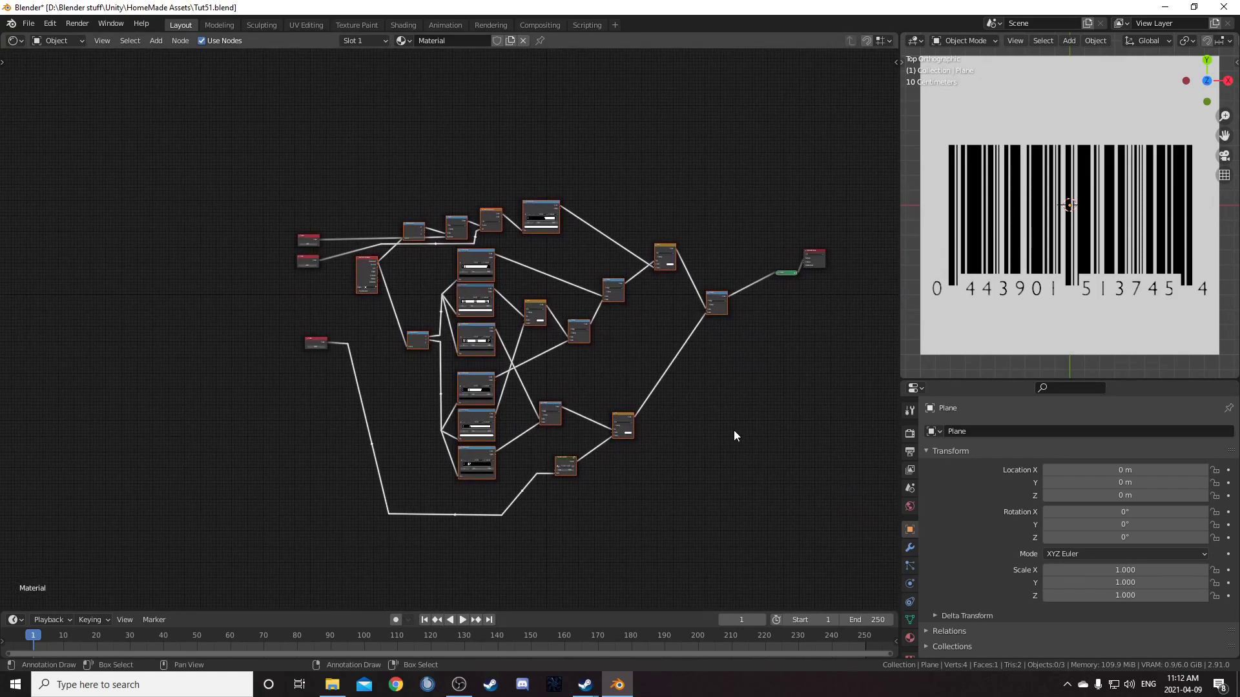
pyautogui.hotkey('ctrl', 'g')
pyautogui.press('Tab')
# Delete the three Value nodes feeding the new group's inputs.
pyautogui.scroll(3, 466, 442)
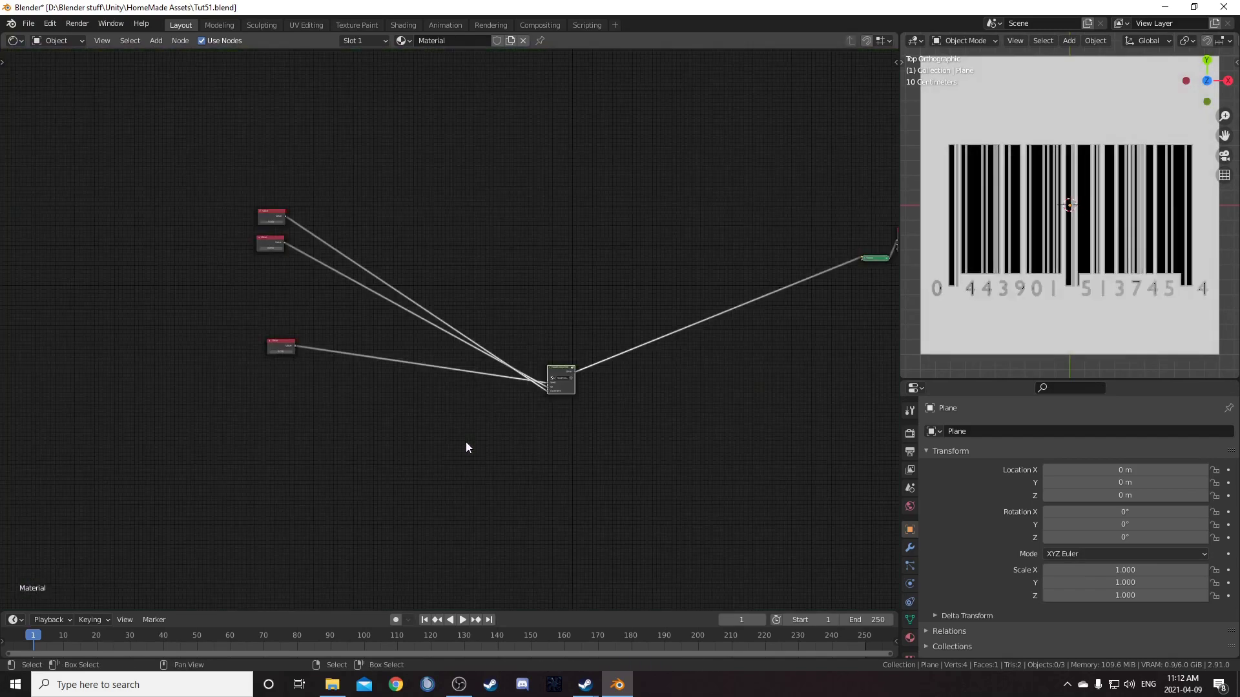
pyautogui.scroll(3, 348, 418)
pyautogui.scroll(-5, 323, 381)
pyautogui.moveTo(171, 133); pyautogui.dragTo(341, 467)
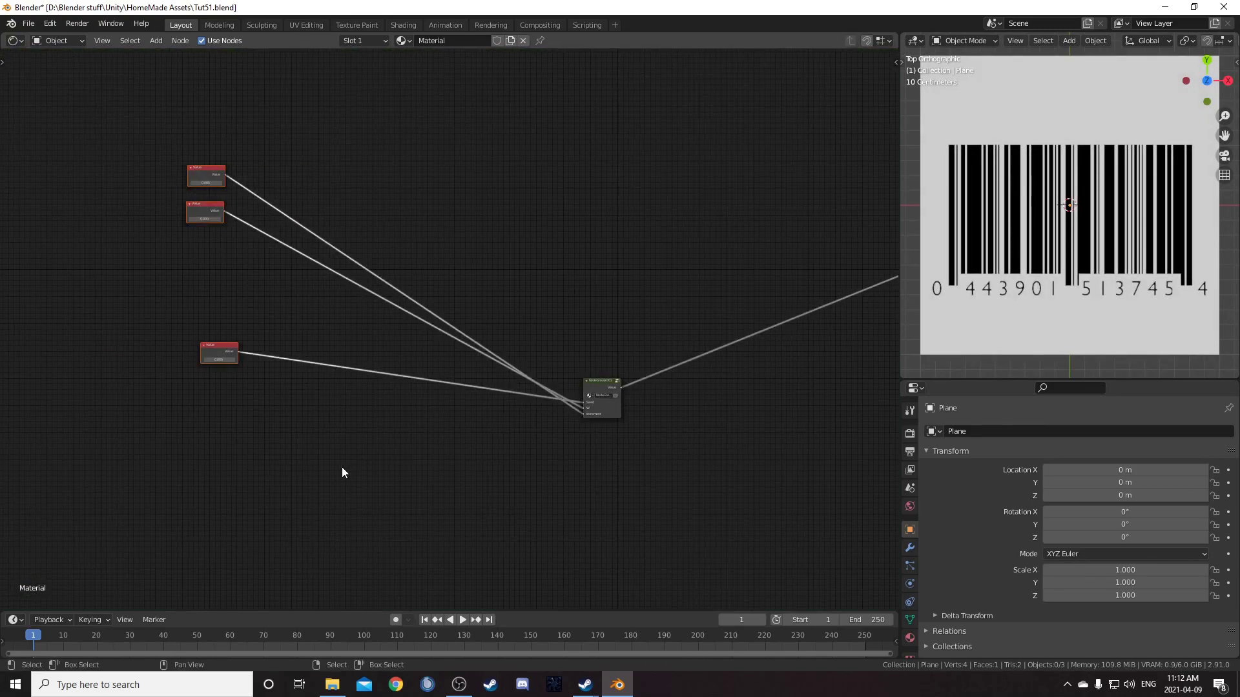
pyautogui.scroll(5, 362, 470)
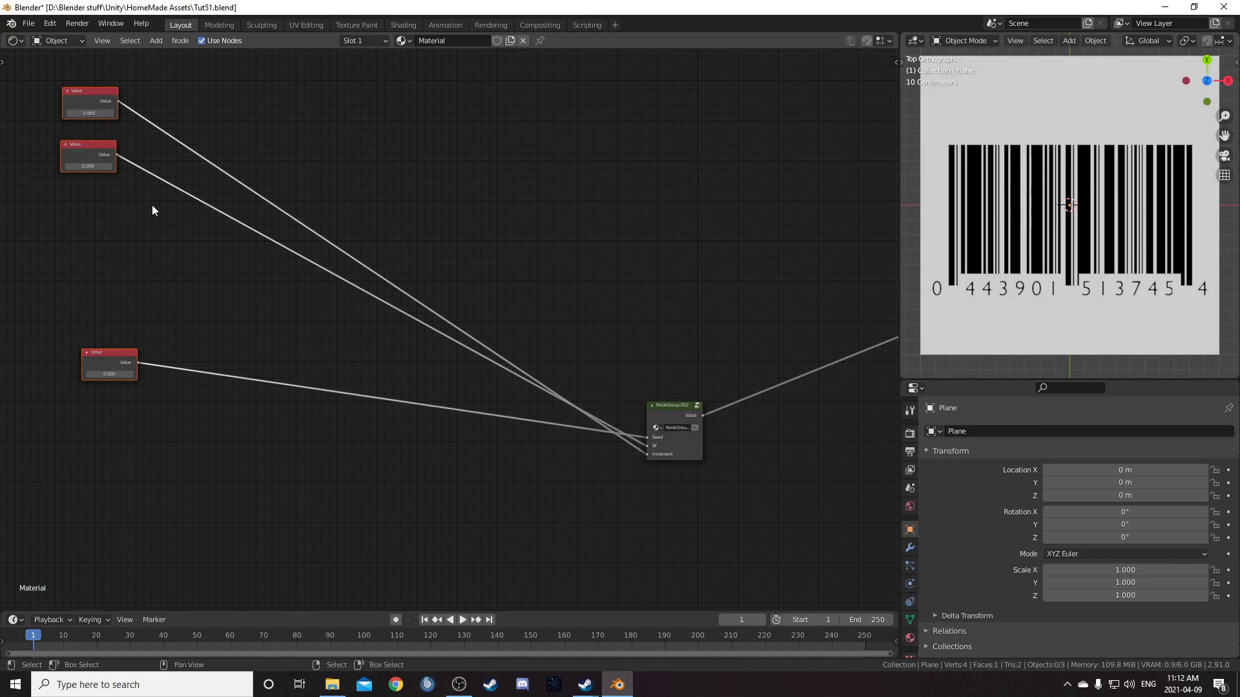
pyautogui.press('x')
# Open the node group's interface settings, select its Seed input, and return to the main node tree.
pyautogui.scroll(4, 710, 455)
pyautogui.moveTo(751, 459); pyautogui.dragTo(530, 363, button='middle')
pyautogui.scroll(4, 542, 411)
pyautogui.moveTo(646, 440); pyautogui.dragTo(543, 428, button='middle')
pyautogui.scroll(5, 479, 372)
pyautogui.click(460, 306)
pyautogui.press('Tab')
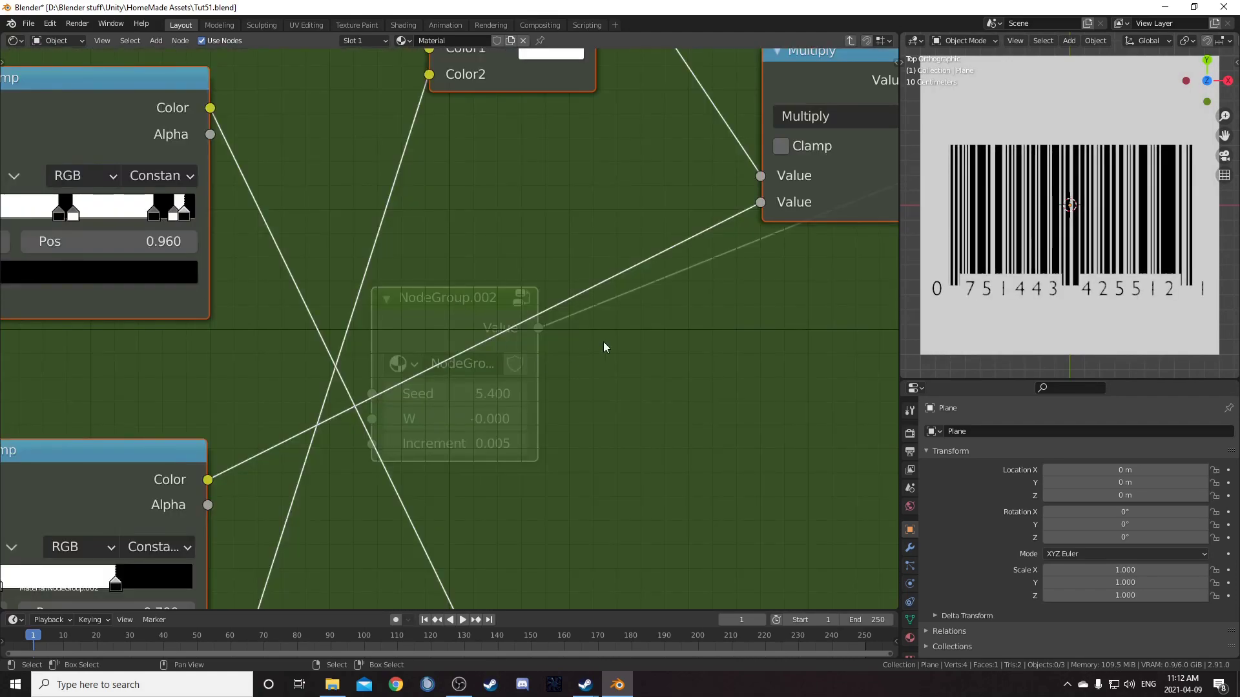
pyautogui.scroll(-4, 658, 320)
pyautogui.press('n')
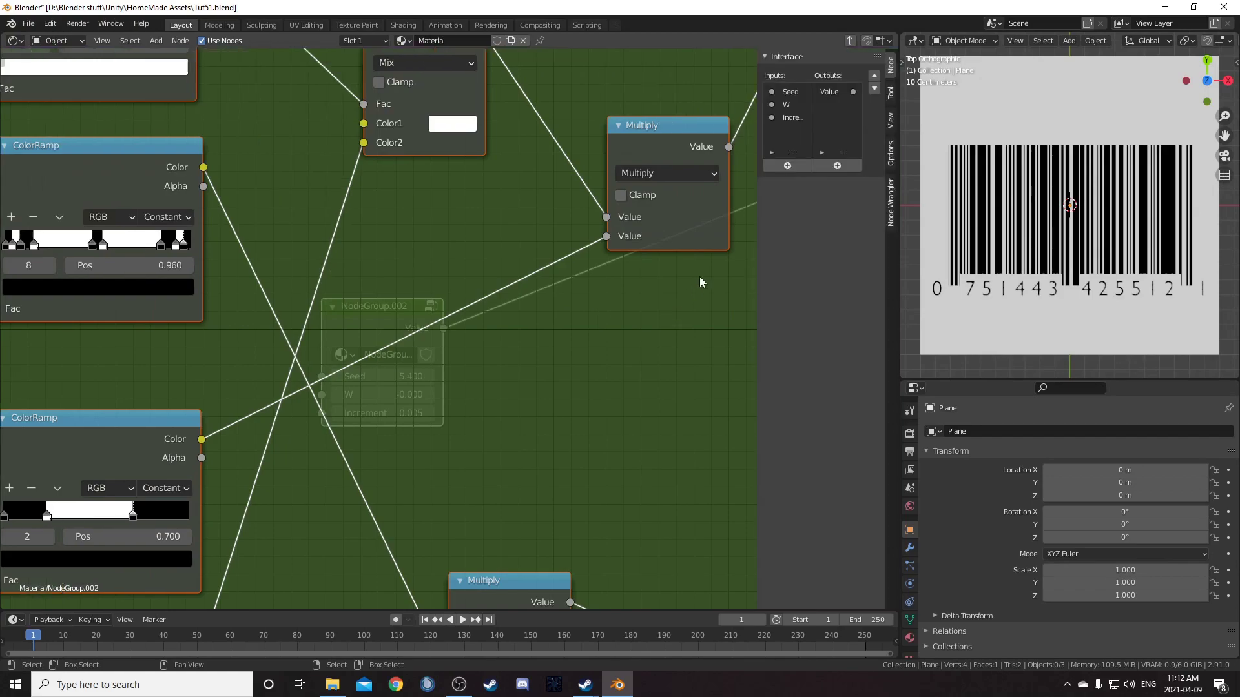
pyautogui.click(789, 92)
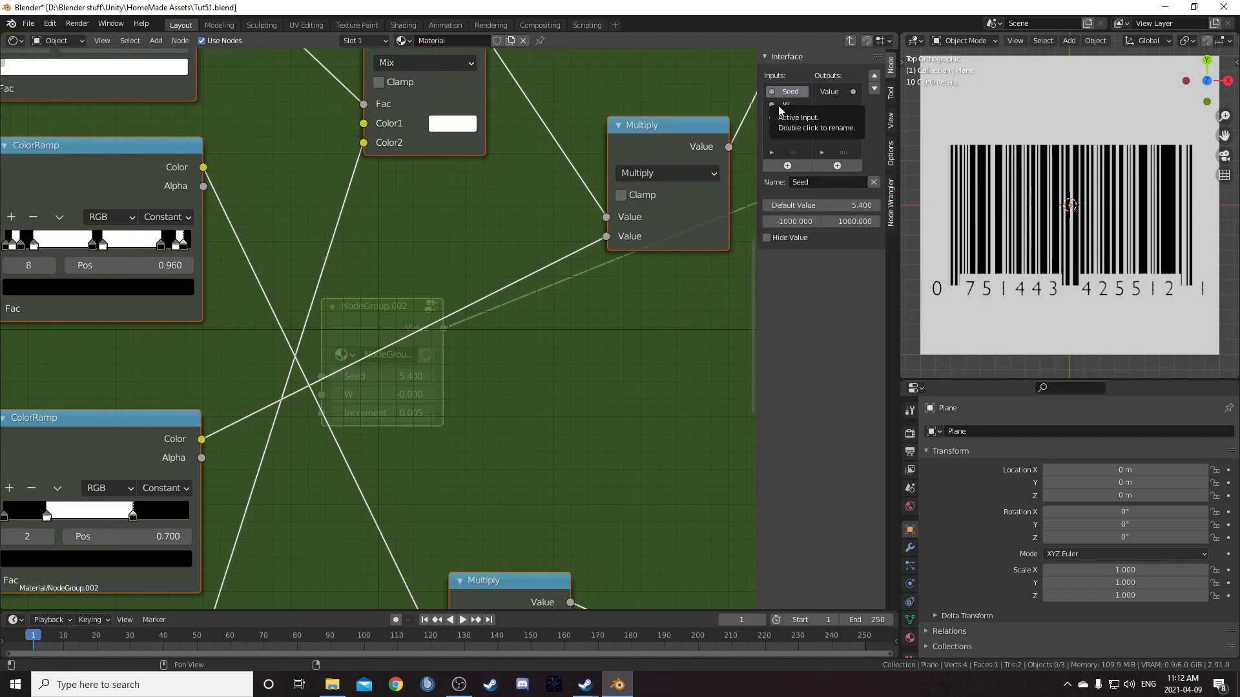
pyautogui.press('Tab')
# Test the group's Seed, W and Increment inputs by stepping their values up and back down.
pyautogui.scroll(-1, 414, 411)
pyautogui.click(425, 375)
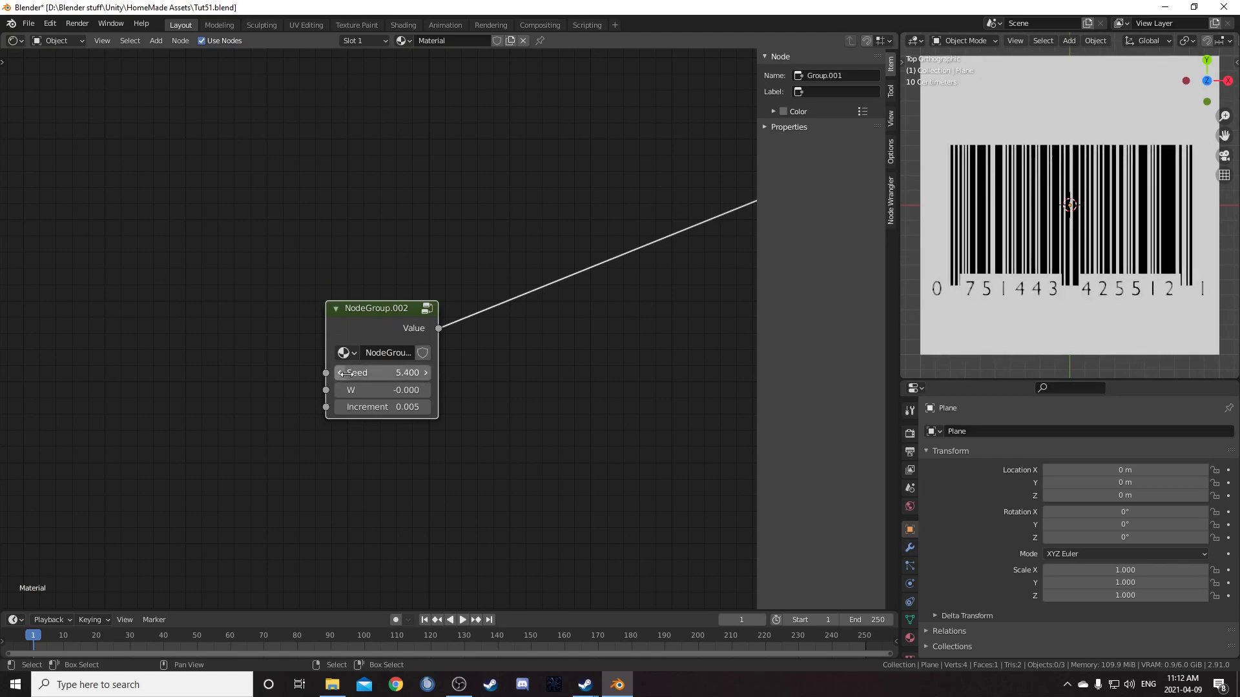
pyautogui.click(427, 390)
pyautogui.click(340, 390)
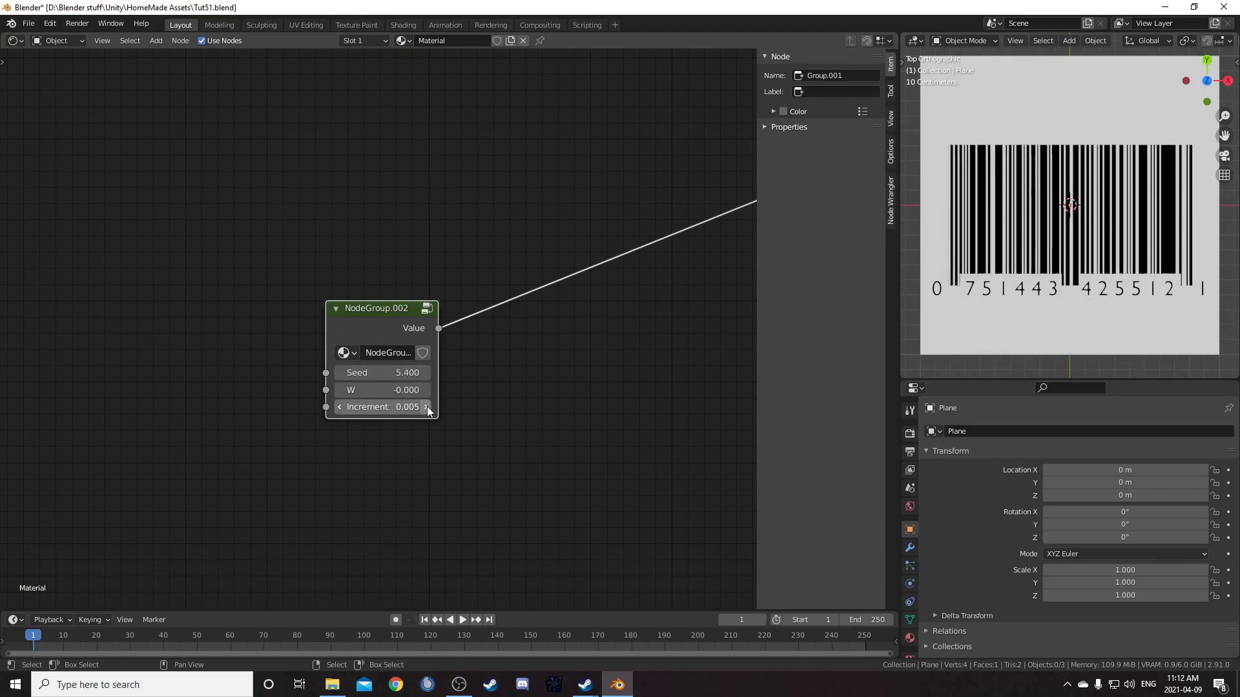
pyautogui.click(427, 406)
pyautogui.click(342, 407)
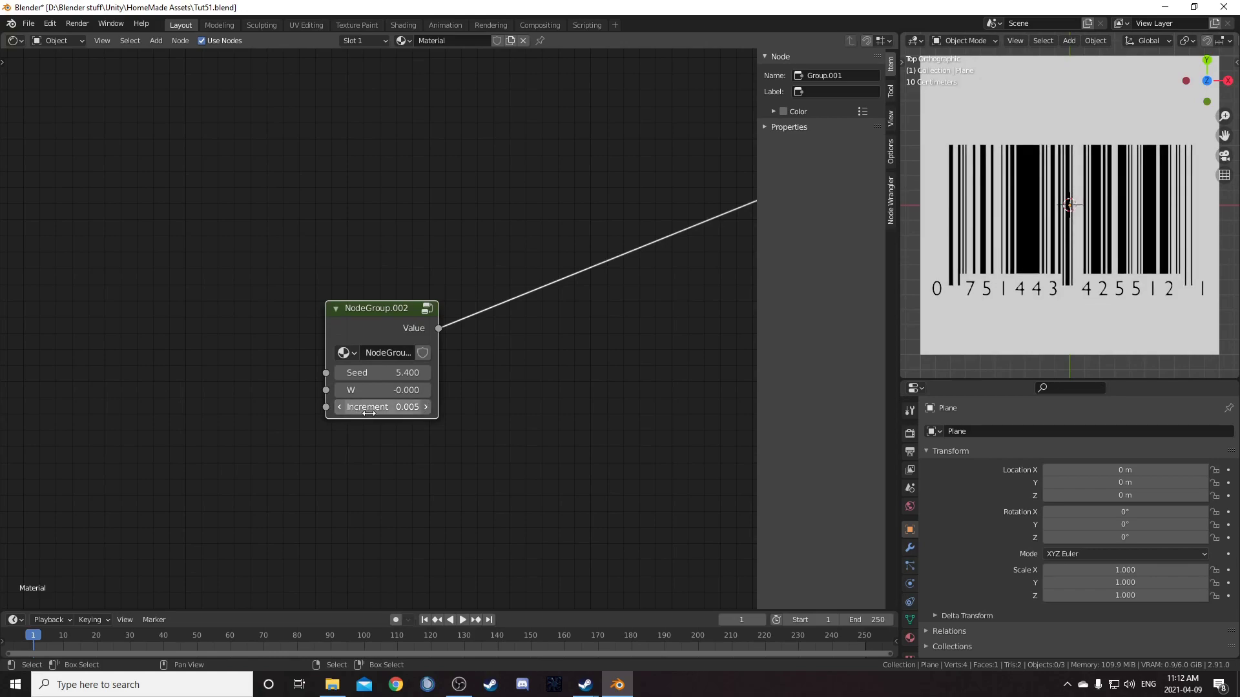
# Inside the group, insert a Math node into the link coming from the Group Input's Increment.
pyautogui.scroll(-1, 370, 413)
pyautogui.press('Tab')
pyautogui.scroll(-2, 326, 415)
pyautogui.moveTo(115, 354); pyautogui.dragTo(370, 460, button='middle')
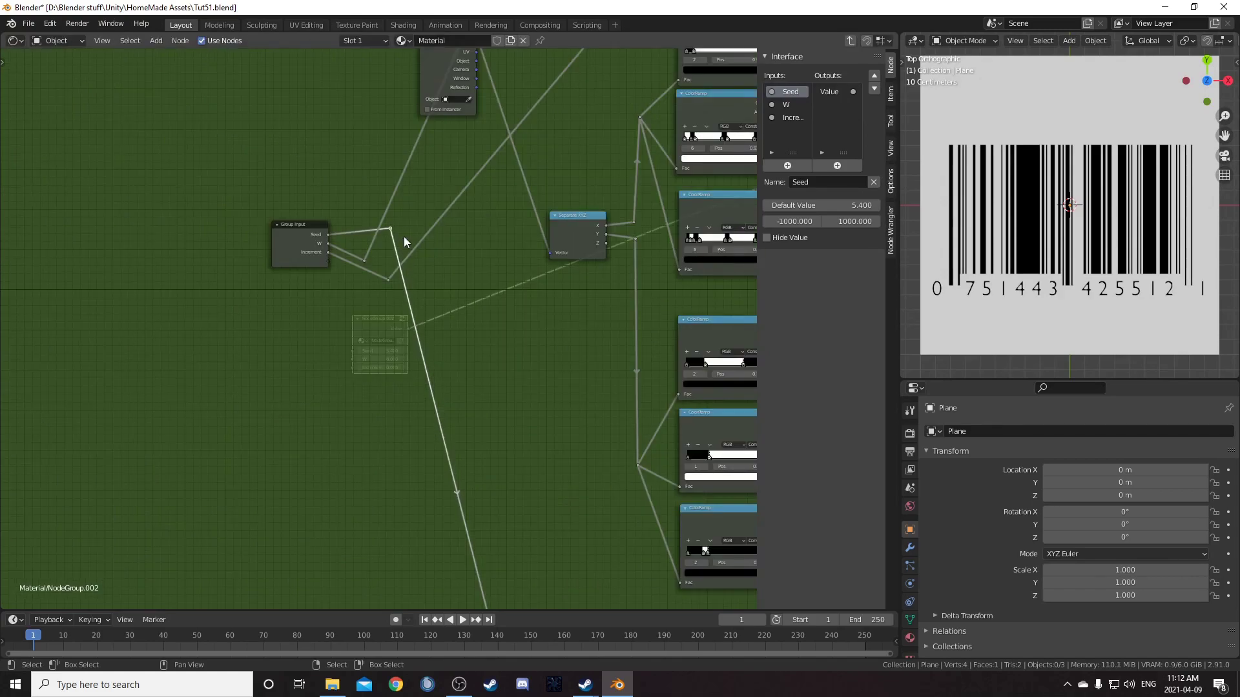
pyautogui.scroll(8, 376, 303)
pyautogui.hotkey('shift', 'a')
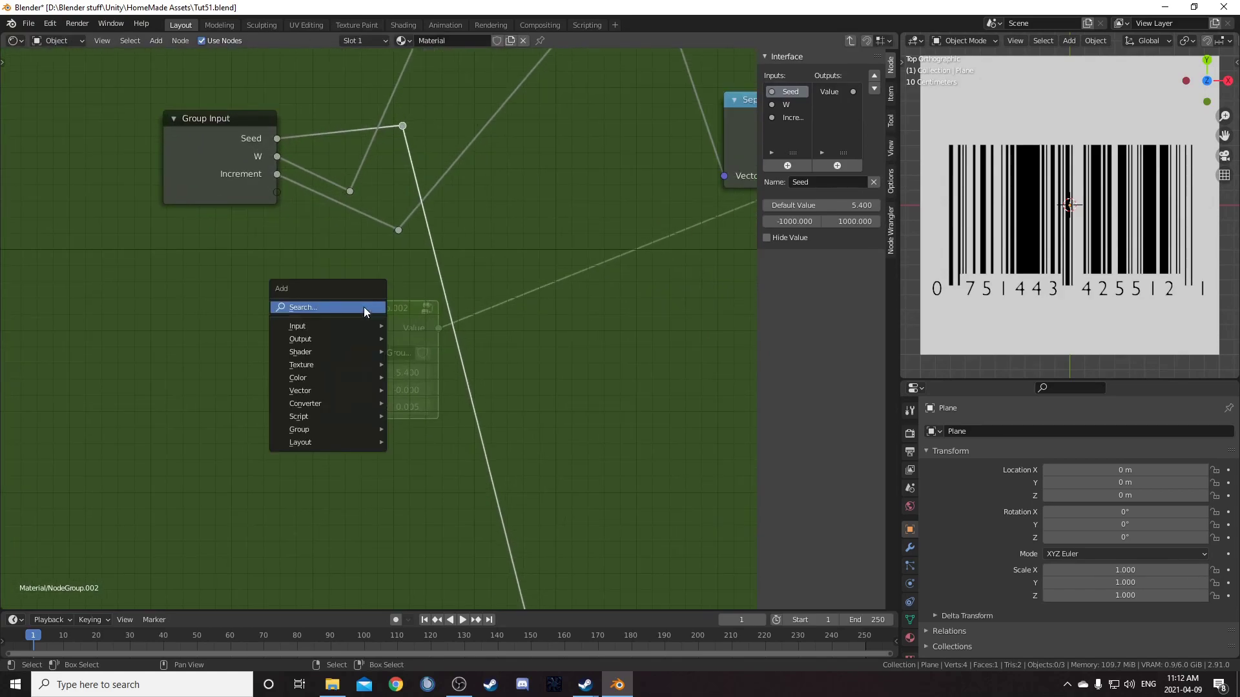
pyautogui.click(364, 308)
pyautogui.write('mult')
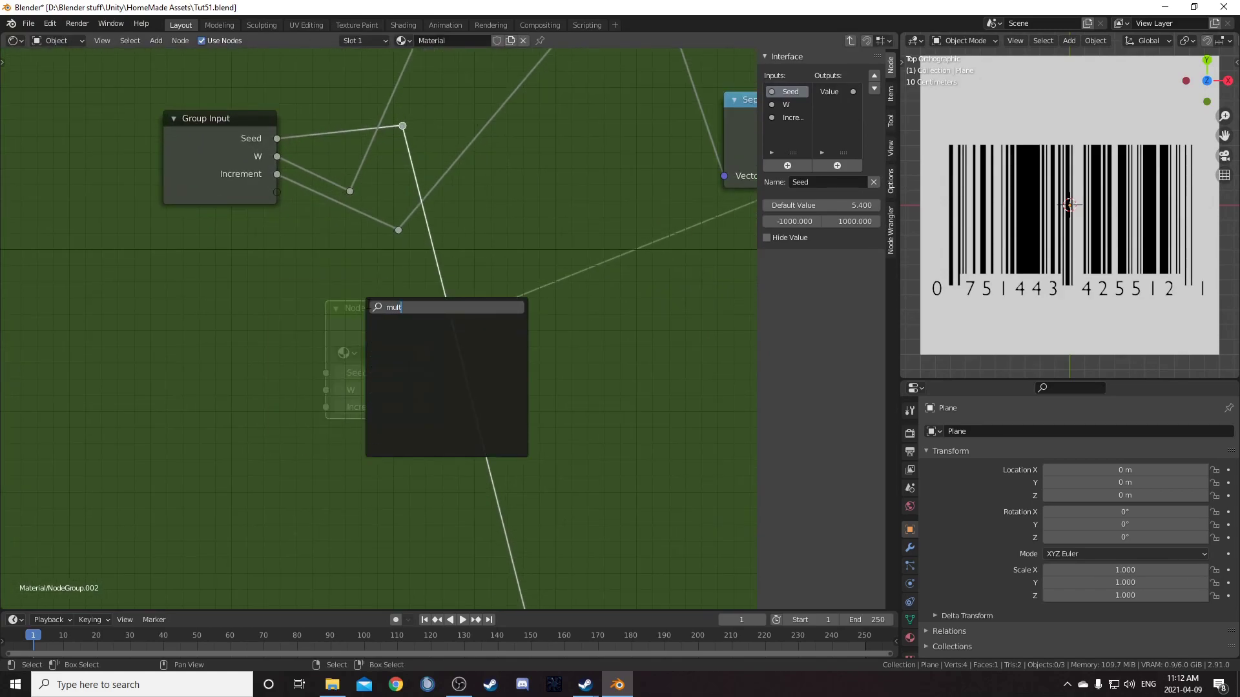
pyautogui.press('BackSpace')
pyautogui.press('BackSpace')
pyautogui.press('BackSpace')
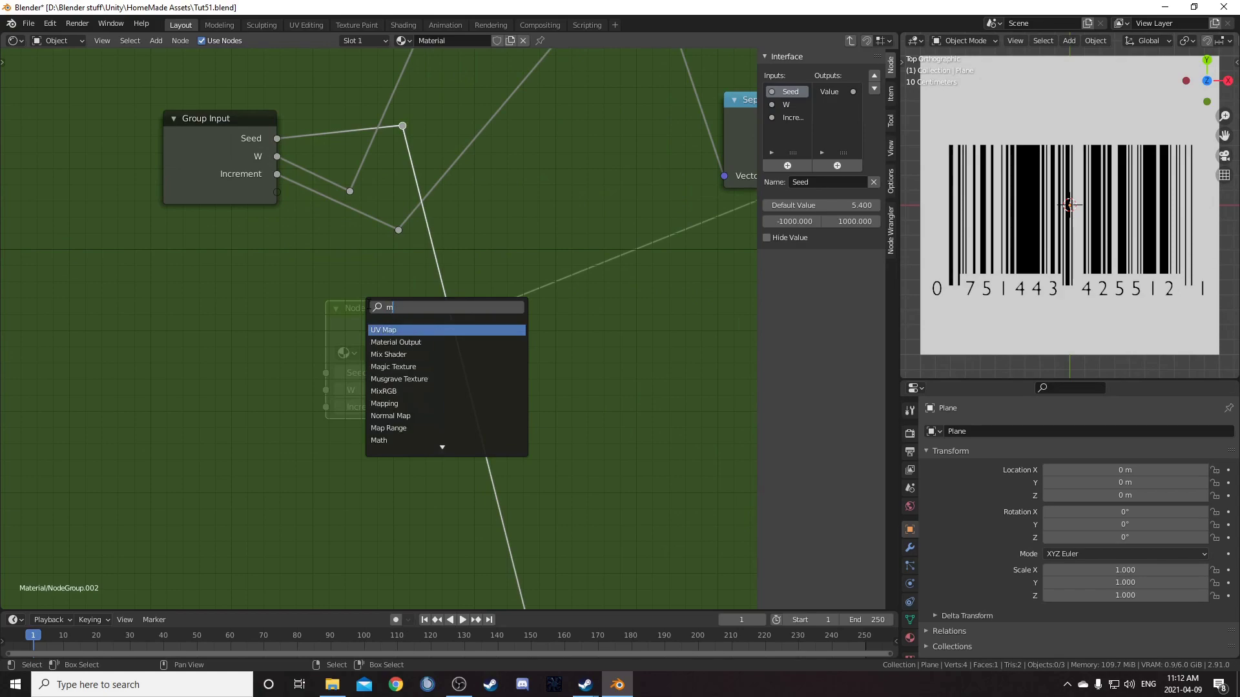
pyautogui.write('ath')
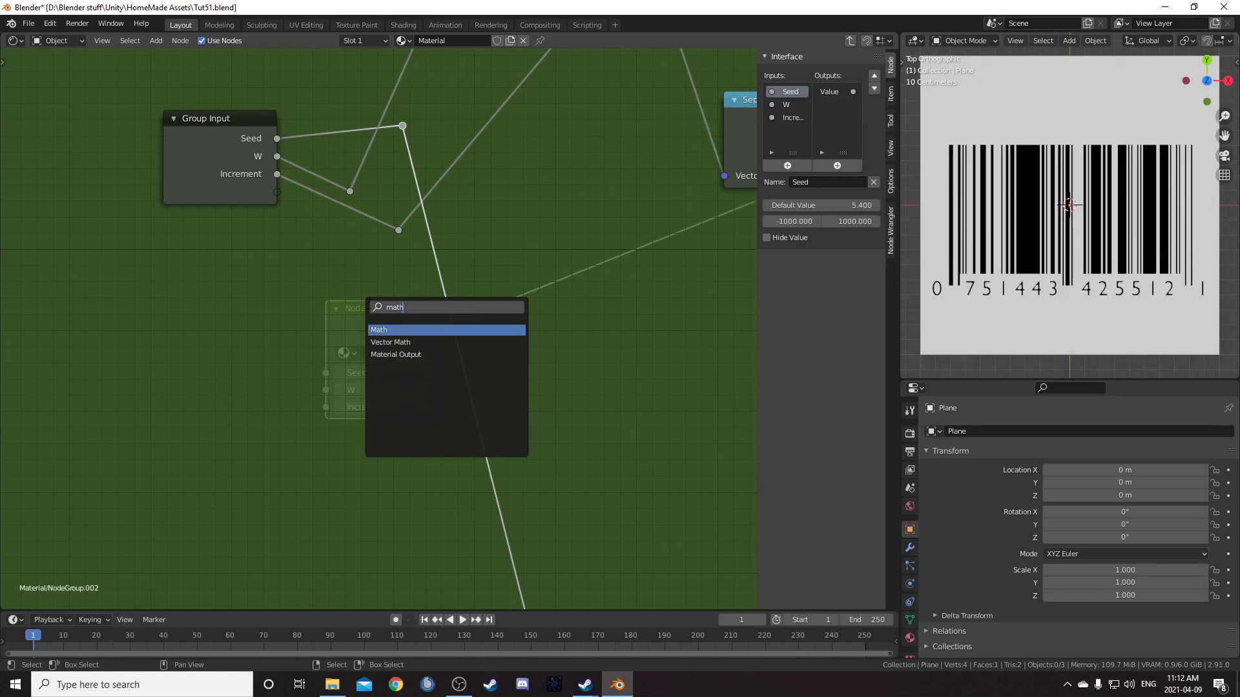
pyautogui.press('Return')
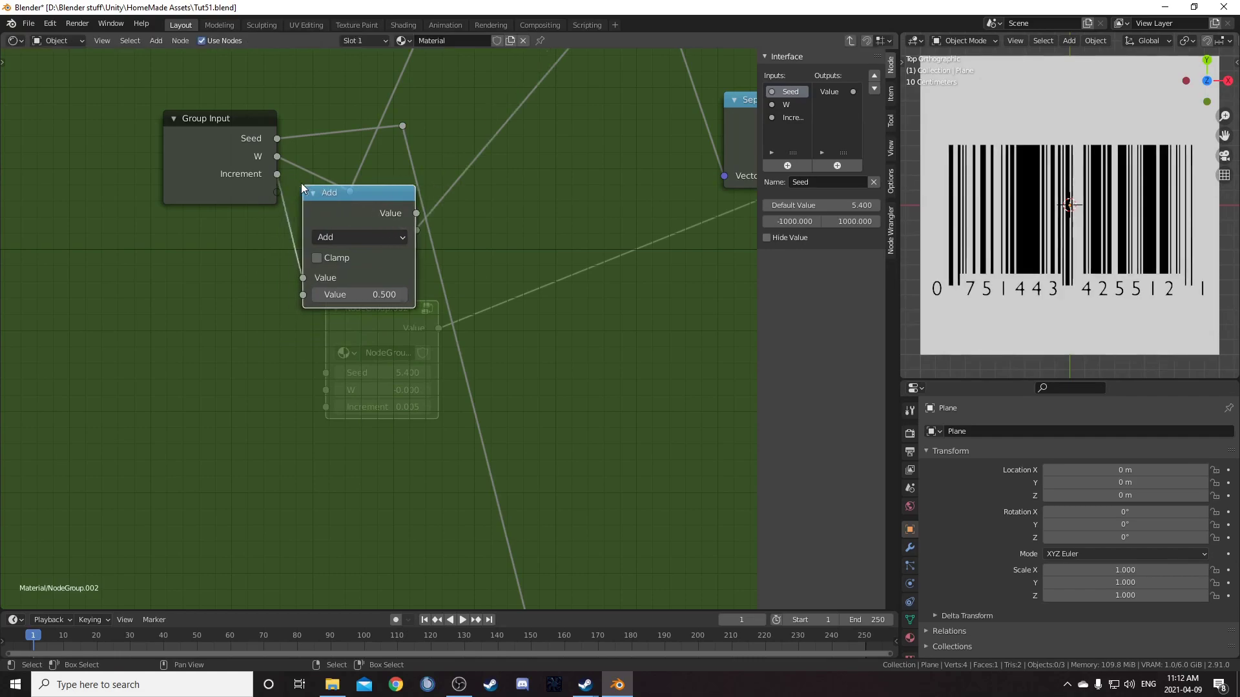
pyautogui.click(346, 182)
# Set the Math node to Multiply with a second value of 0.005.
pyautogui.click(379, 237)
pyautogui.press('m')
pyautogui.scroll(-2, 277, 265)
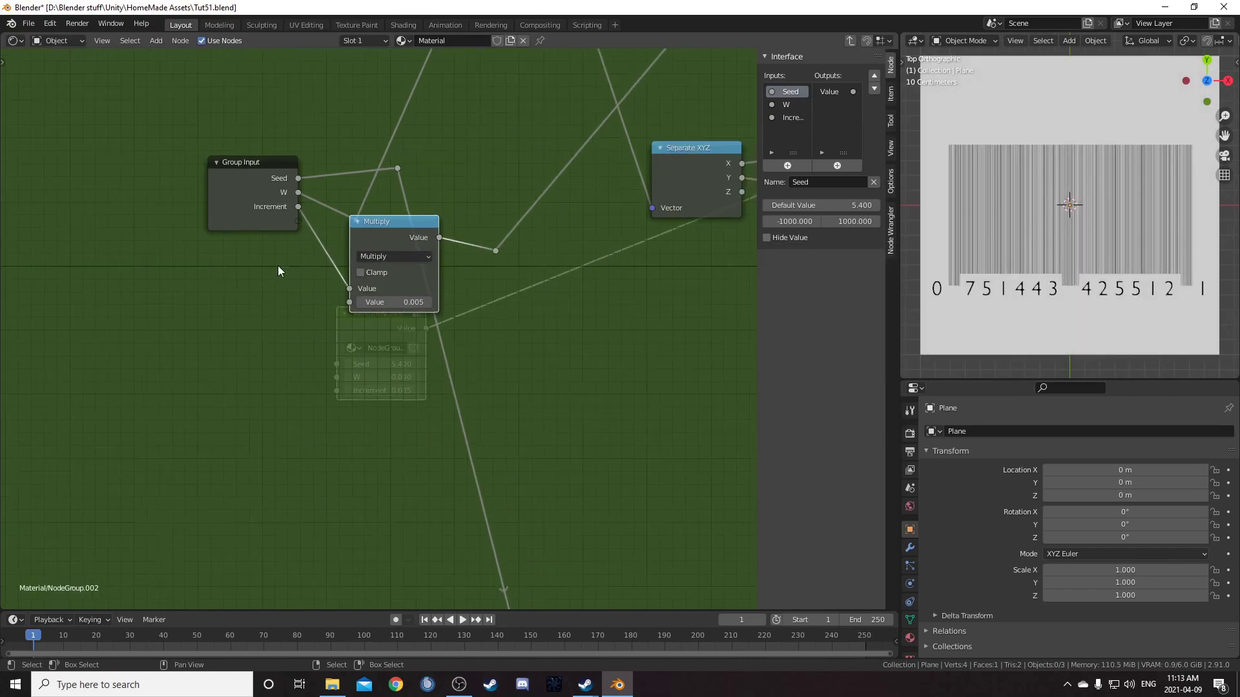
# Exit the group and set its Increment input to 1.
pyautogui.press('Tab')
pyautogui.scroll(3, 400, 381)
pyautogui.click(358, 412)
pyautogui.write('1')
pyautogui.press('Return')
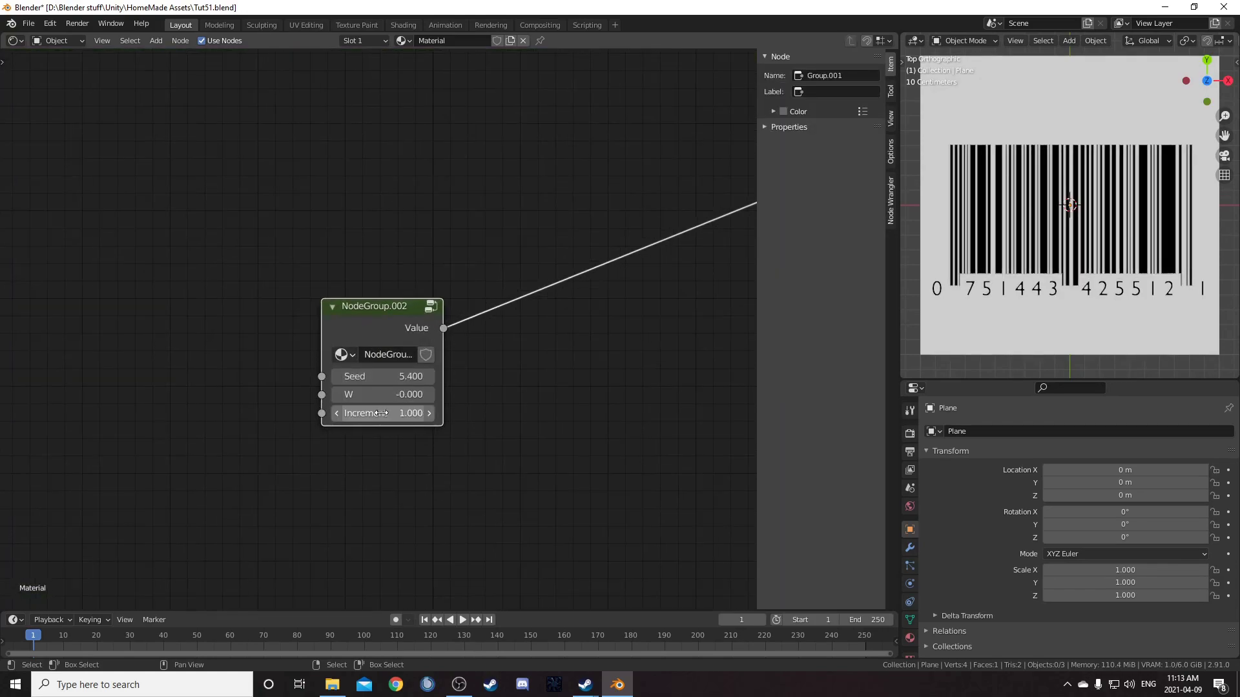
# Test the rescaled Increment by stepping it up several times and back down by the same amount.
pyautogui.click(430, 414)
pyautogui.click(429, 413)
pyautogui.click(430, 413)
pyautogui.click(430, 413)
pyautogui.click(432, 414)
pyautogui.click(431, 414)
pyautogui.click(338, 414)
pyautogui.click(338, 414)
pyautogui.click(338, 414)
pyautogui.click(337, 414)
pyautogui.click(337, 414)
pyautogui.click(338, 413)
# Rename the group's Seed input as Number Seed and its W input as Bar Seed.
pyautogui.scroll(-2, 280, 514)
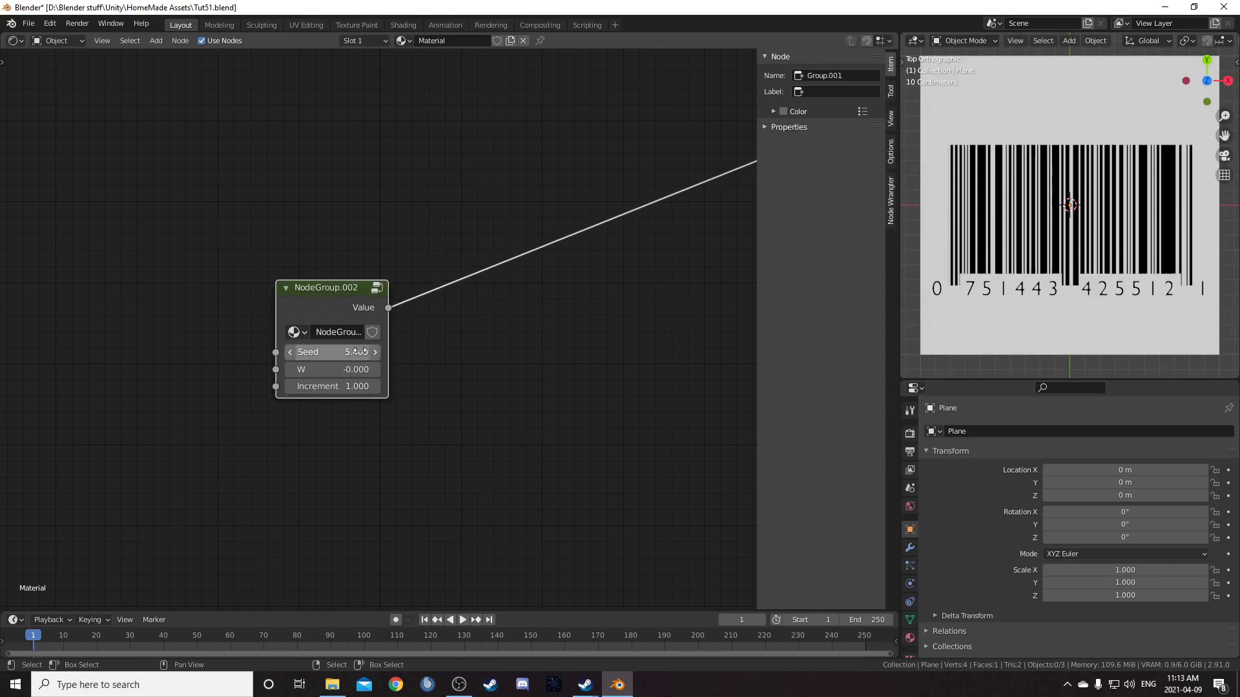
pyautogui.press('Tab')
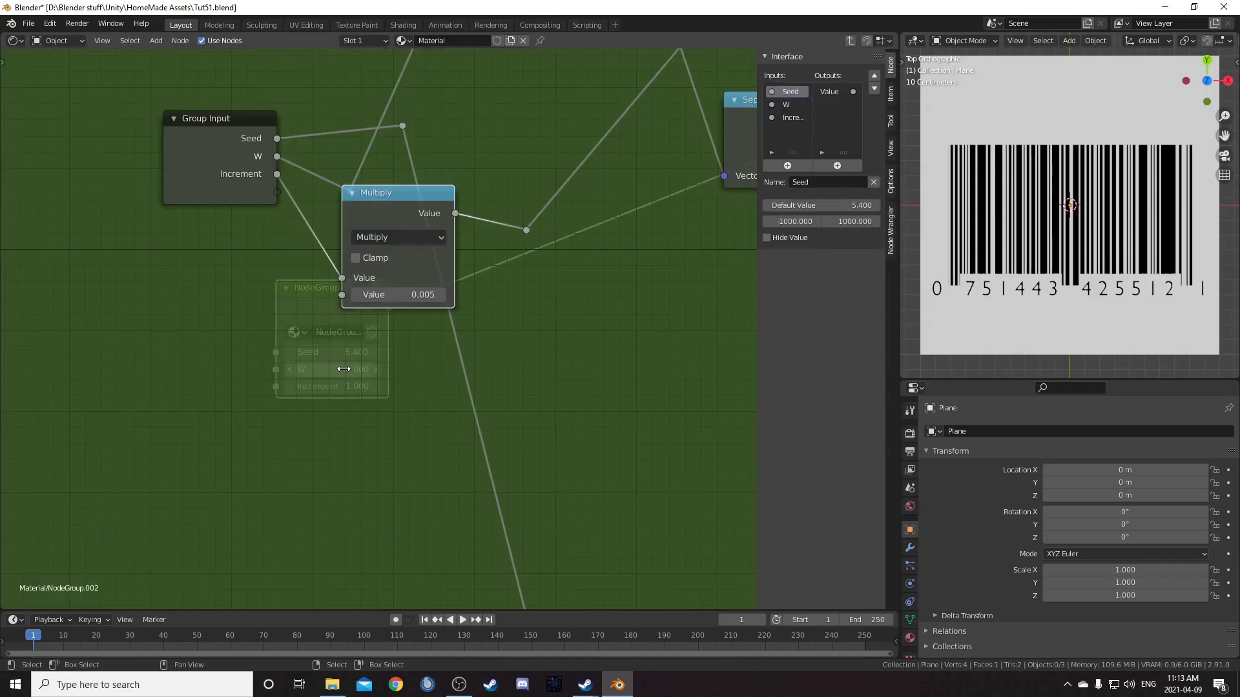
pyautogui.click(819, 183)
pyautogui.write('Number Seed')
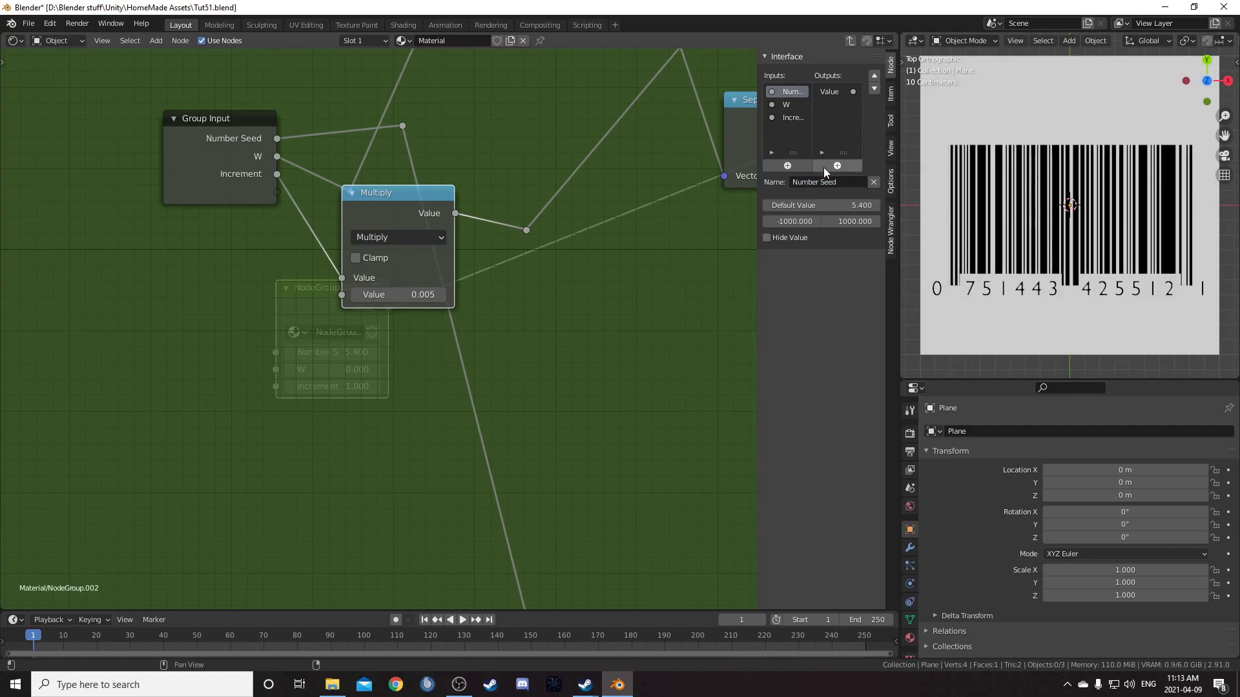
pyautogui.click(785, 104)
pyautogui.press('F2')
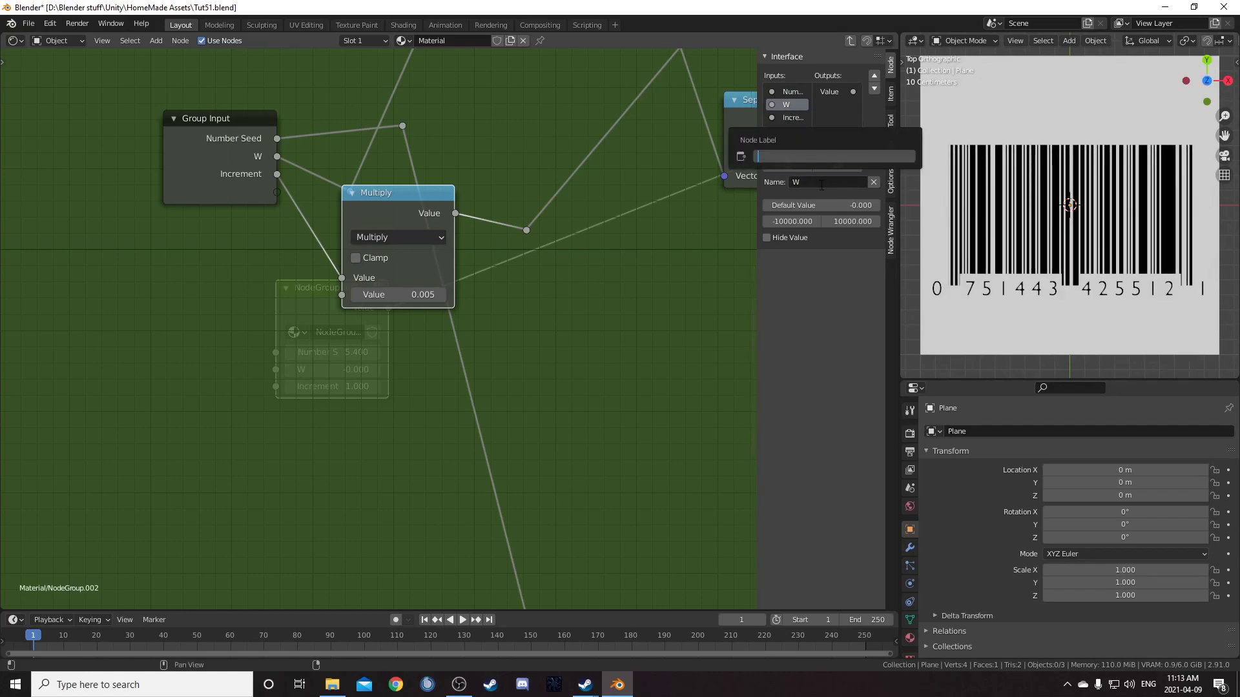
pyautogui.click(824, 182)
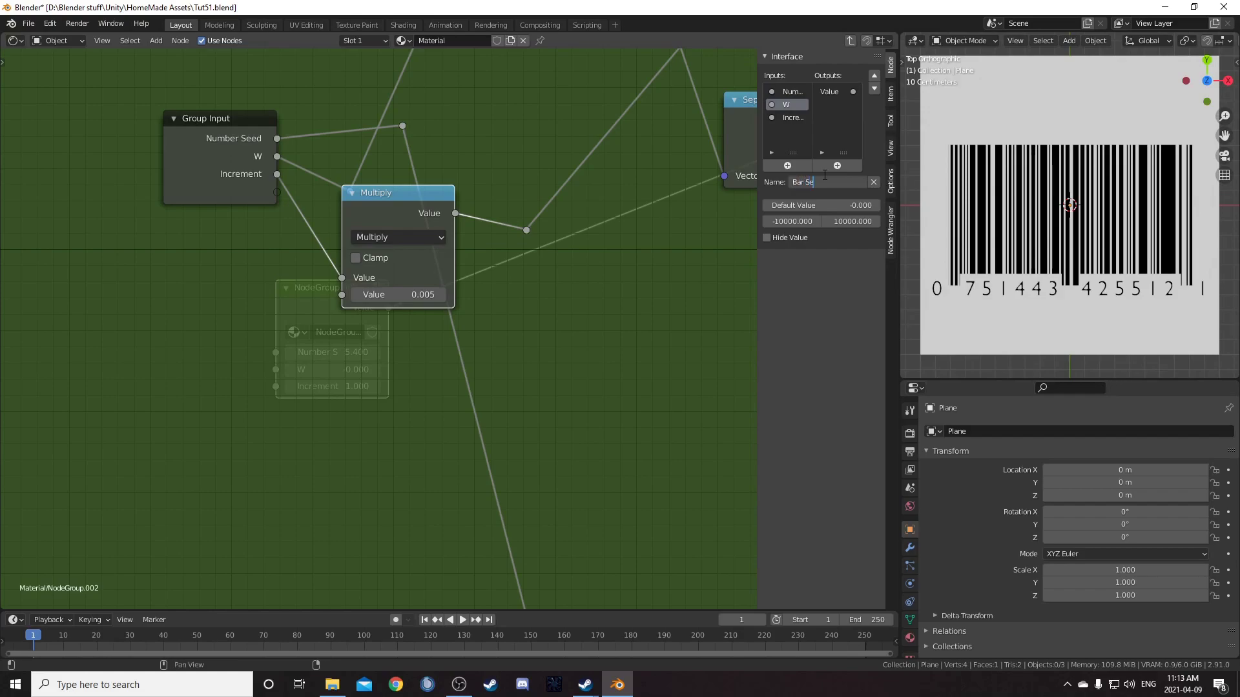
pyautogui.press('Return')
# Rename the group's Increment input as Size of bars, then exit the group and hide the sidebar.
pyautogui.click(789, 119)
pyautogui.click(824, 181)
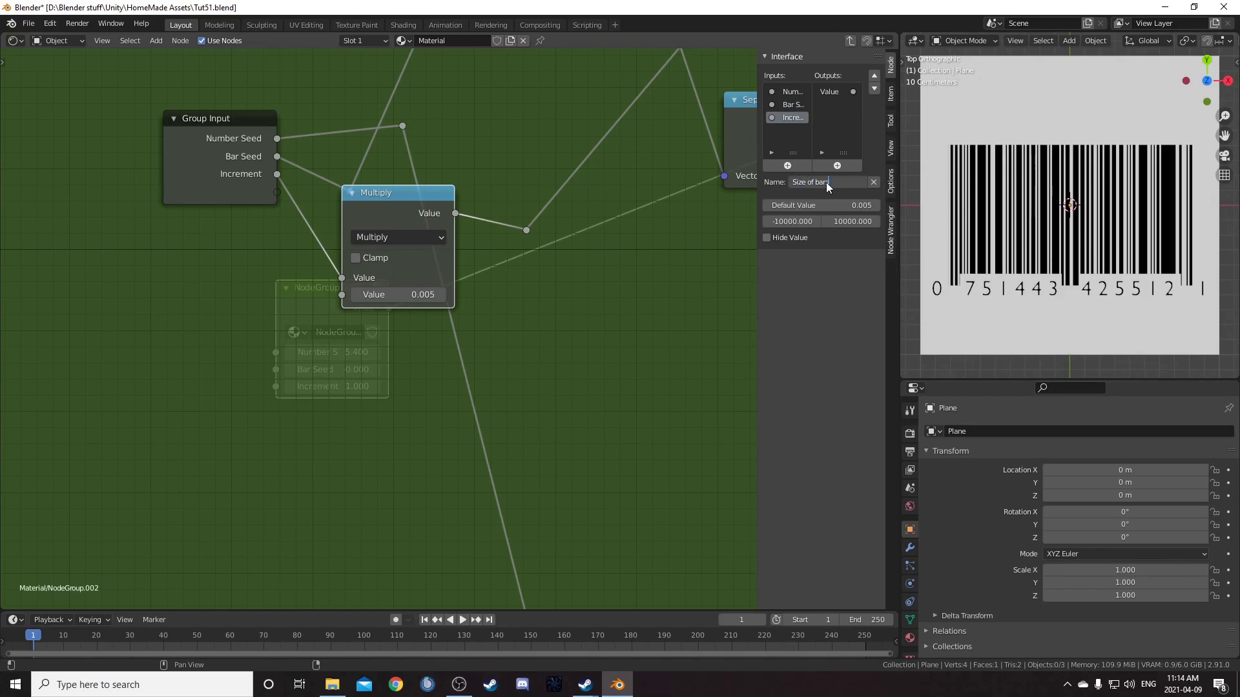
pyautogui.press('Return')
pyautogui.scroll(-4, 375, 323)
pyautogui.press('Tab')
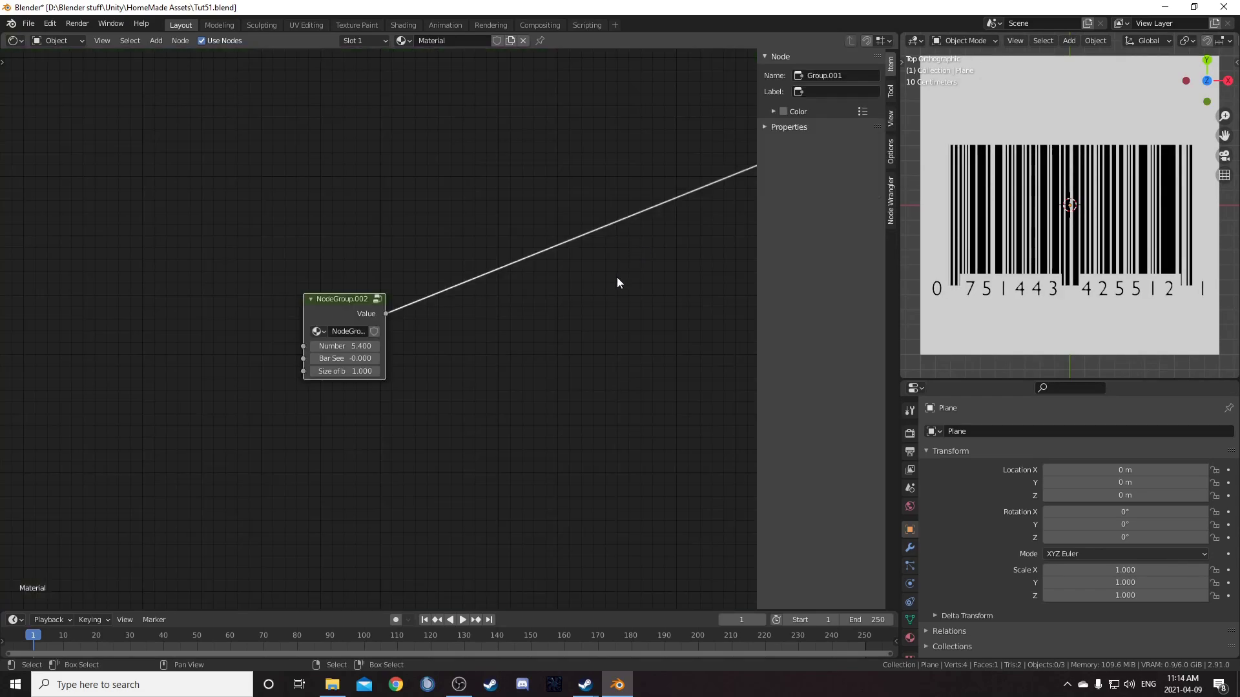
pyautogui.press('n')
# Raise the group's number seed to 5.7 and its Bar Seed to 0.4.
pyautogui.scroll(3, 452, 330)
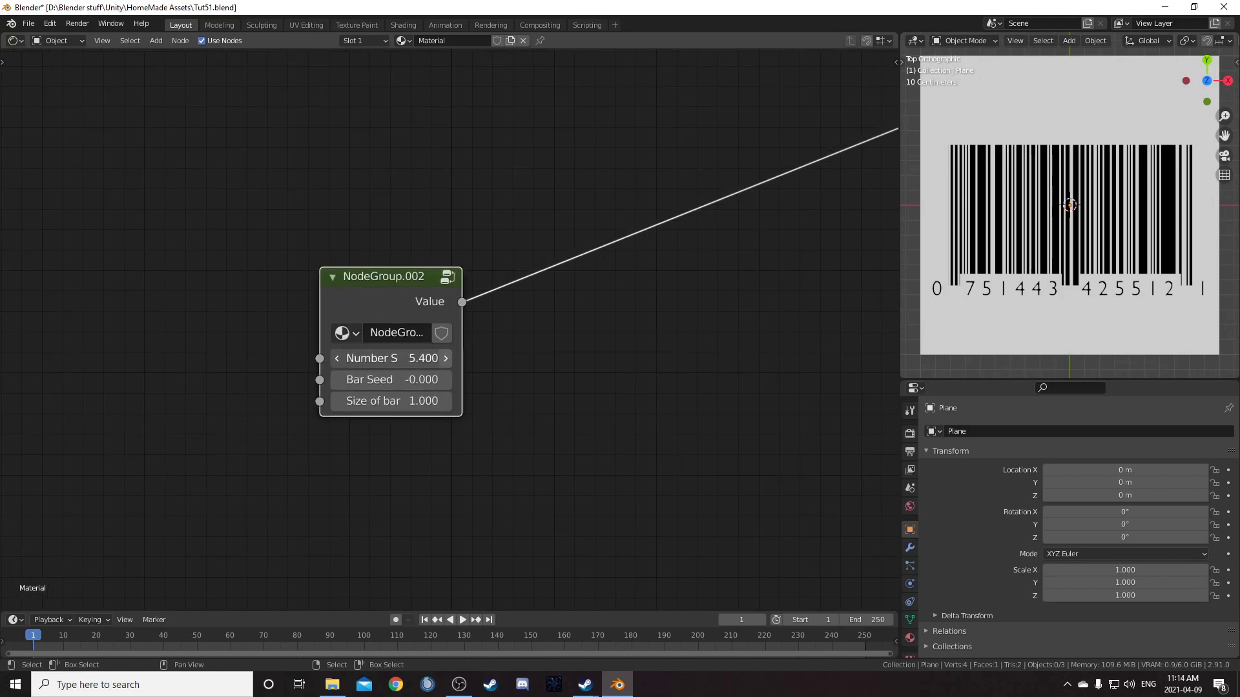
pyautogui.click(444, 357)
pyautogui.click(445, 357)
pyautogui.click(444, 357)
pyautogui.click(446, 379)
pyautogui.click(447, 382)
pyautogui.click(447, 382)
pyautogui.click(446, 382)
# Test the group's bar size by stepping it up repeatedly and reducing it again.
pyautogui.click(449, 401)
pyautogui.click(448, 401)
pyautogui.click(449, 401)
pyautogui.click(449, 401)
pyautogui.click(448, 400)
pyautogui.click(448, 402)
pyautogui.click(448, 401)
pyautogui.click(448, 402)
pyautogui.click(448, 402)
pyautogui.click(449, 403)
pyautogui.click(448, 402)
pyautogui.click(449, 403)
pyautogui.click(449, 402)
pyautogui.moveTo(426, 401); pyautogui.dragTo(400, 400)
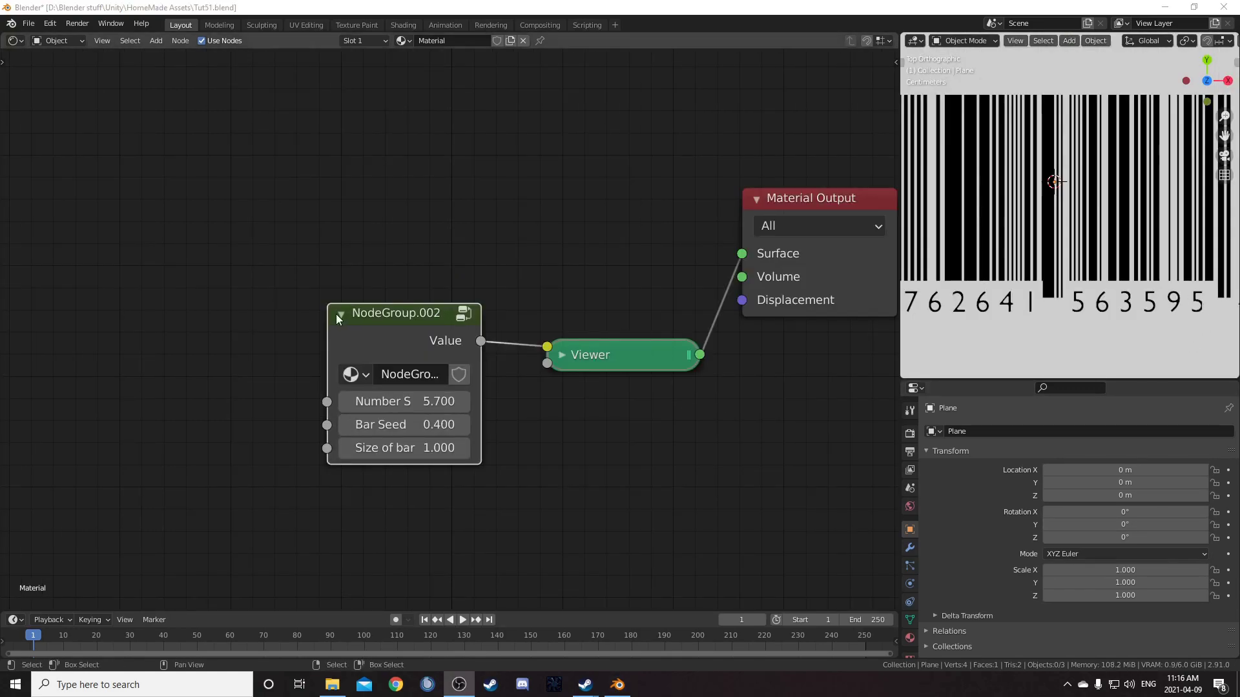
# Inside the group, set the position of a ColorRamp stop to 0.85.
pyautogui.scroll(-3, 412, 358)
pyautogui.press('Tab')
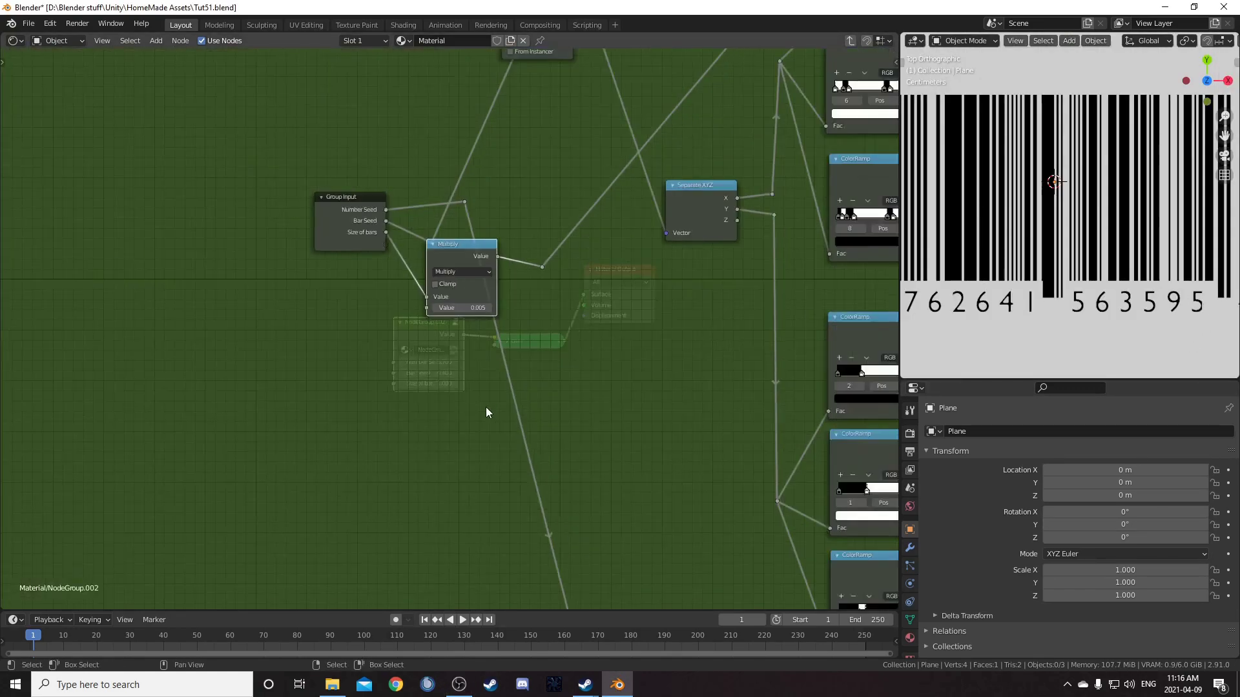
pyautogui.scroll(6, 514, 357)
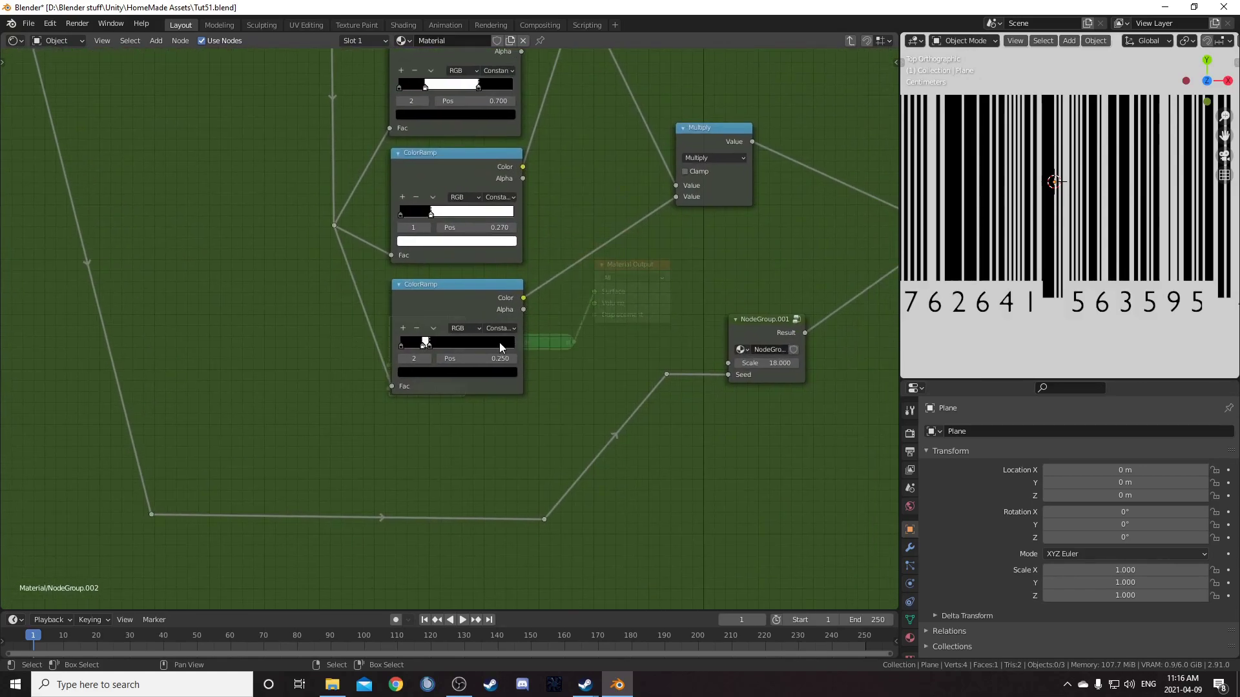
pyautogui.moveTo(483, 223)
pyautogui.mouseDown(button='middle')
pyautogui.moveTo(480, 368)
pyautogui.moveTo(458, 379)
pyautogui.mouseUp(button='middle')
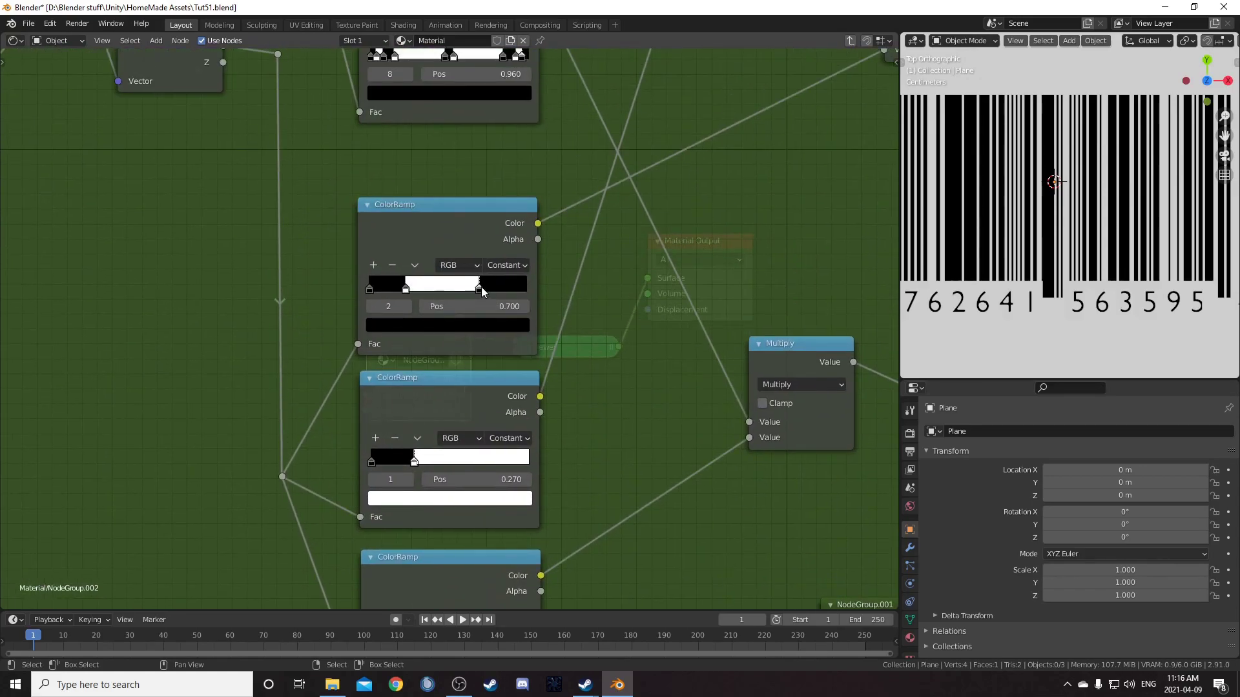
pyautogui.moveTo(586, 234); pyautogui.dragTo(586, 399, button='middle')
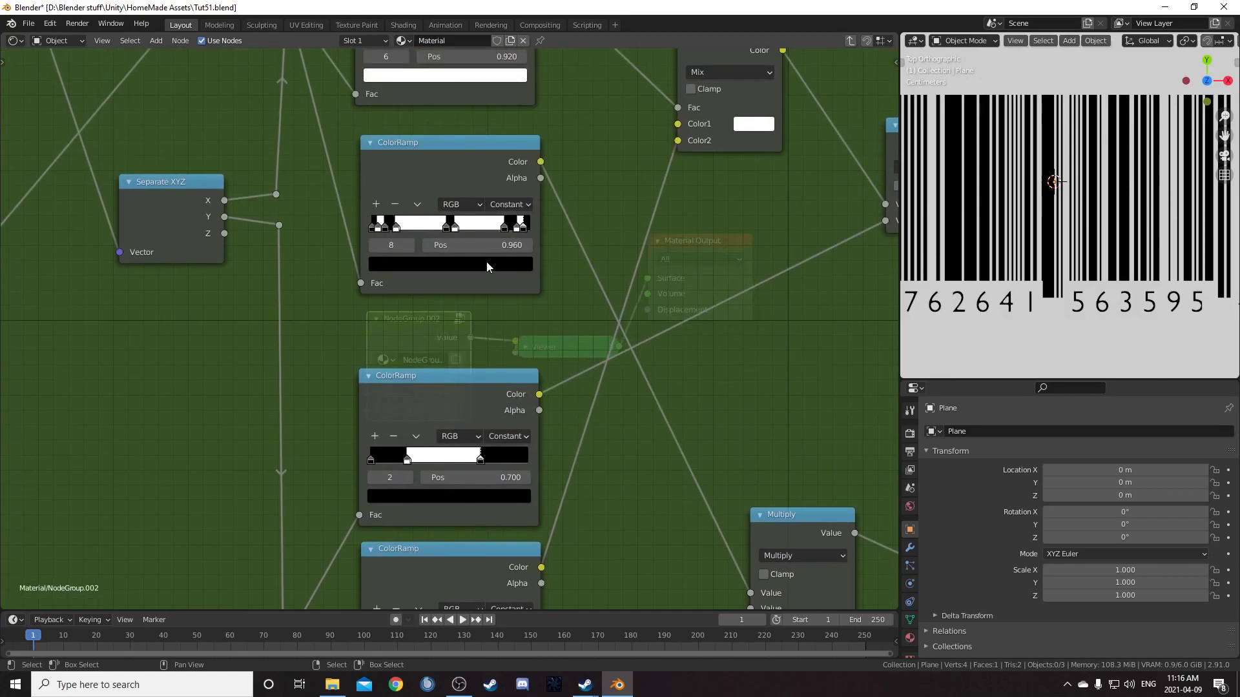
pyautogui.scroll(3, 451, 334)
pyautogui.click(485, 279)
pyautogui.moveTo(486, 280); pyautogui.dragTo(486, 280)
pyautogui.click(484, 310)
pyautogui.write('.85')
pyautogui.press('Return')
pyautogui.scroll(-1, 1057, 270)
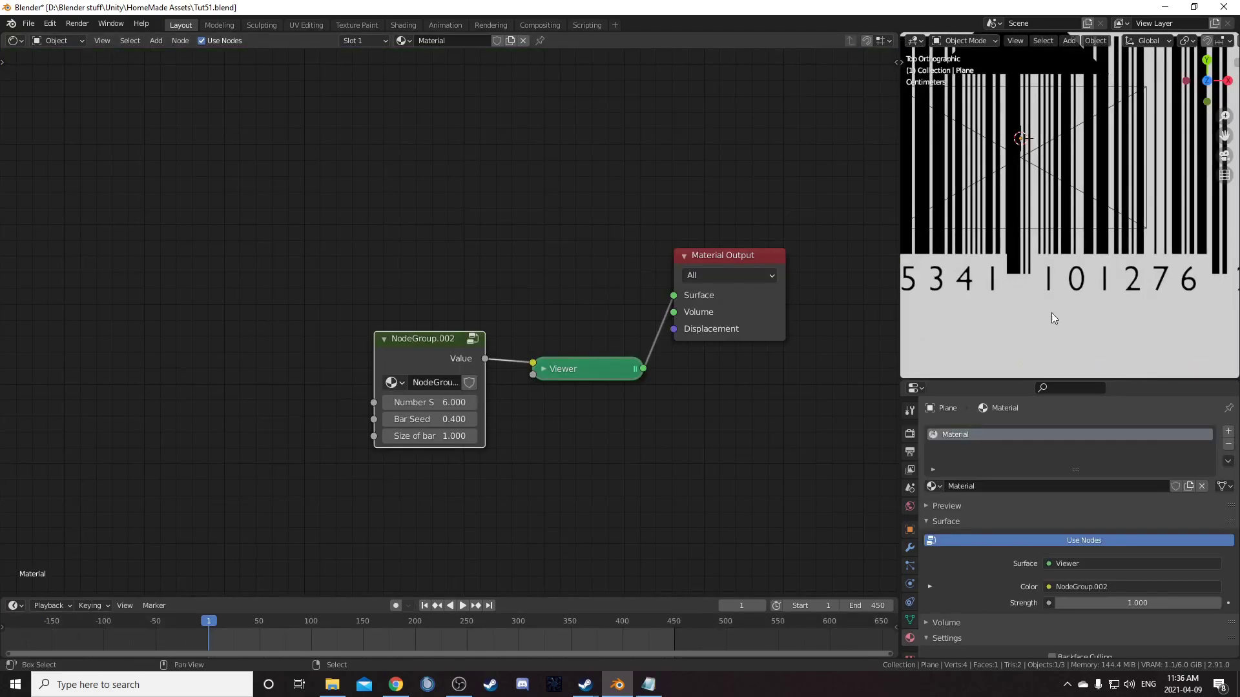
# Inside the node group, set white stop 3 of the lower multi-stop ColorRamp to position 0.14.
pyautogui.scroll(1, 1151, 331)
pyautogui.keyDown('shift'); pyautogui.moveTo(1151, 331); pyautogui.dragTo(983, 239, button='middle'); pyautogui.keyUp('shift')
pyautogui.scroll(1, 1058, 278)
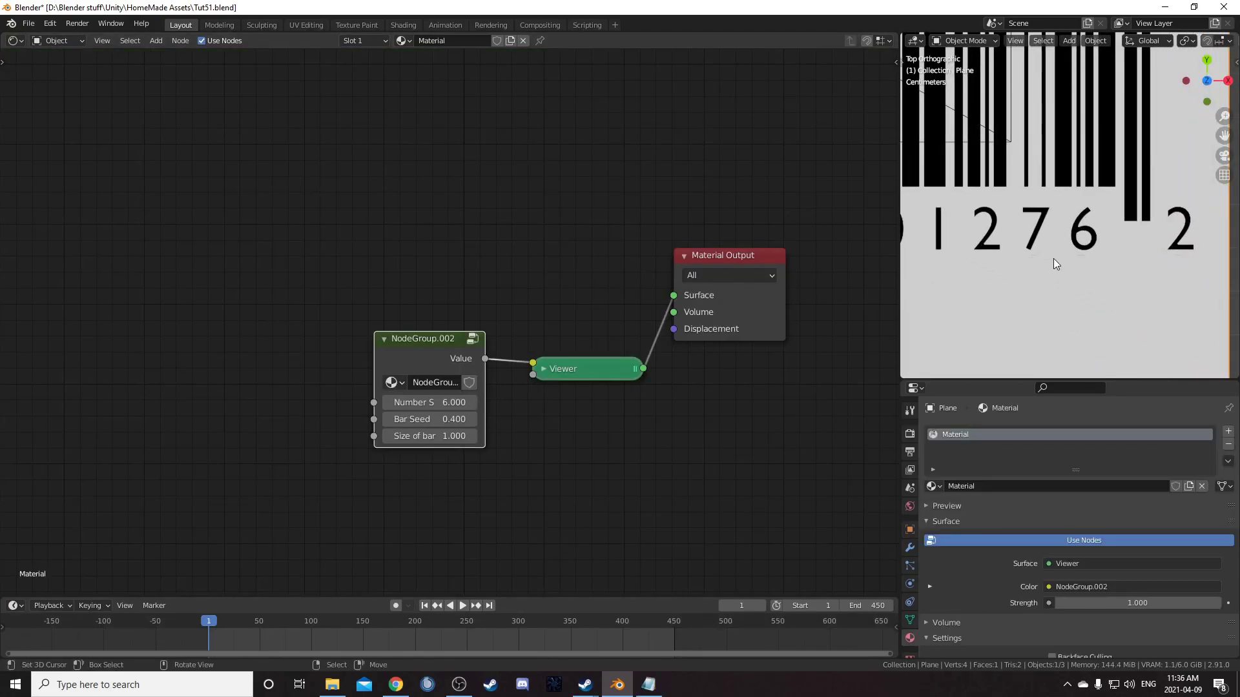
pyautogui.keyDown('shift'); pyautogui.moveTo(1028, 290); pyautogui.dragTo(1200, 298, button='middle'); pyautogui.keyUp('shift')
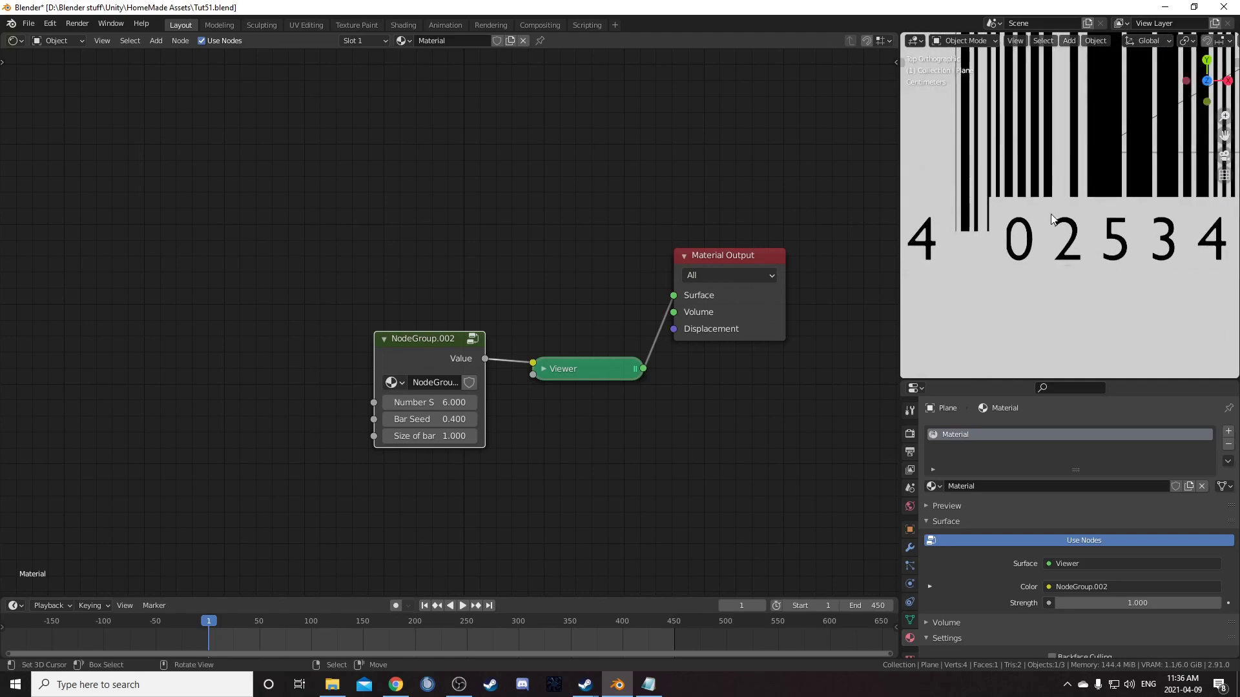
pyautogui.keyDown('shift'); pyautogui.moveTo(1087, 281); pyautogui.dragTo(964, 296, button='middle'); pyautogui.keyUp('shift')
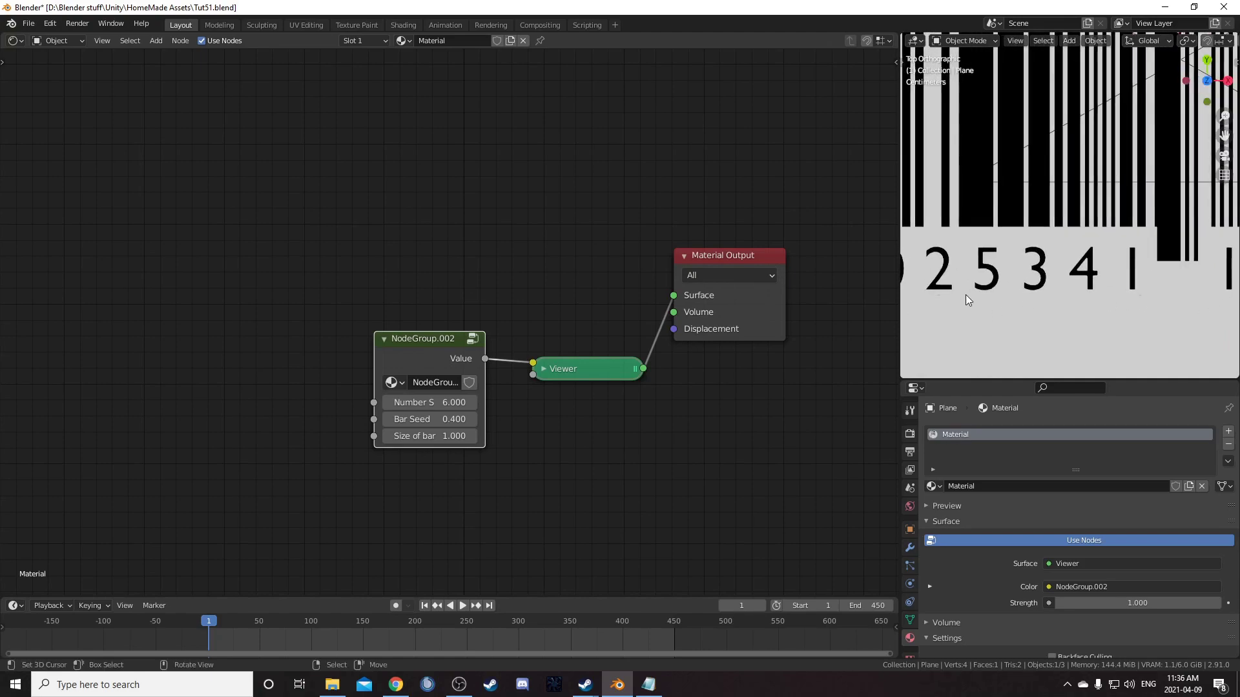
pyautogui.scroll(-4, 949, 287)
pyautogui.press('Tab')
pyautogui.scroll(-6, 452, 455)
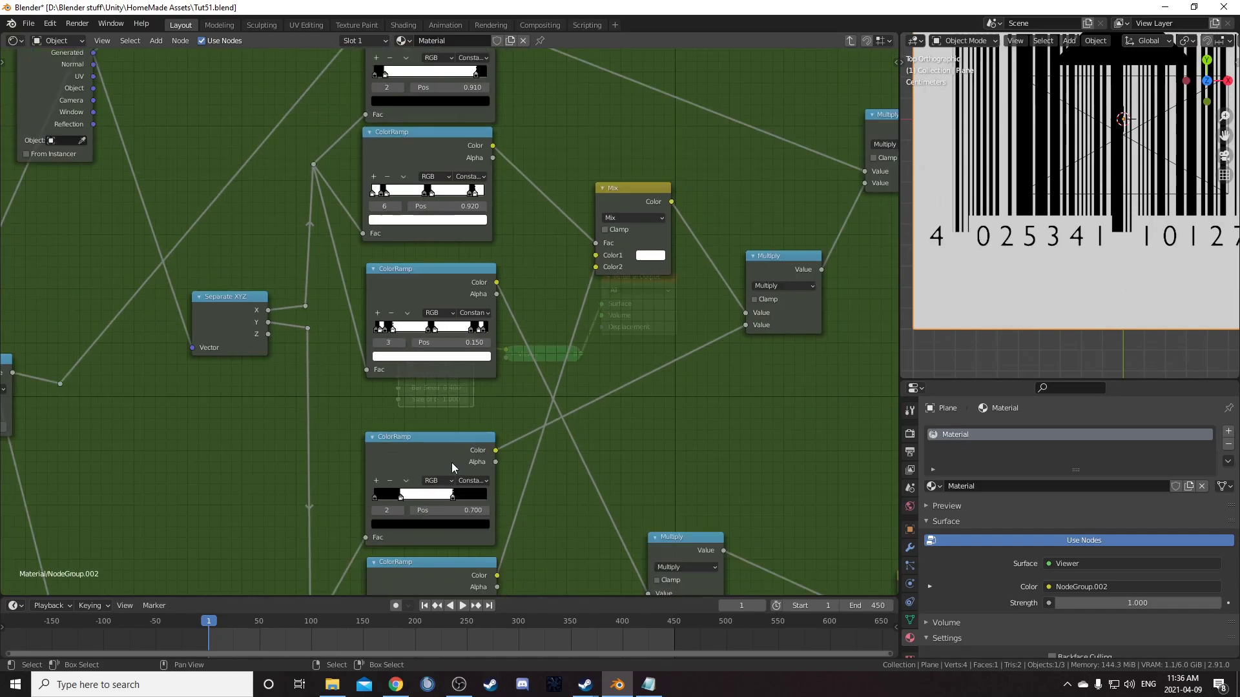
pyautogui.scroll(7, 465, 397)
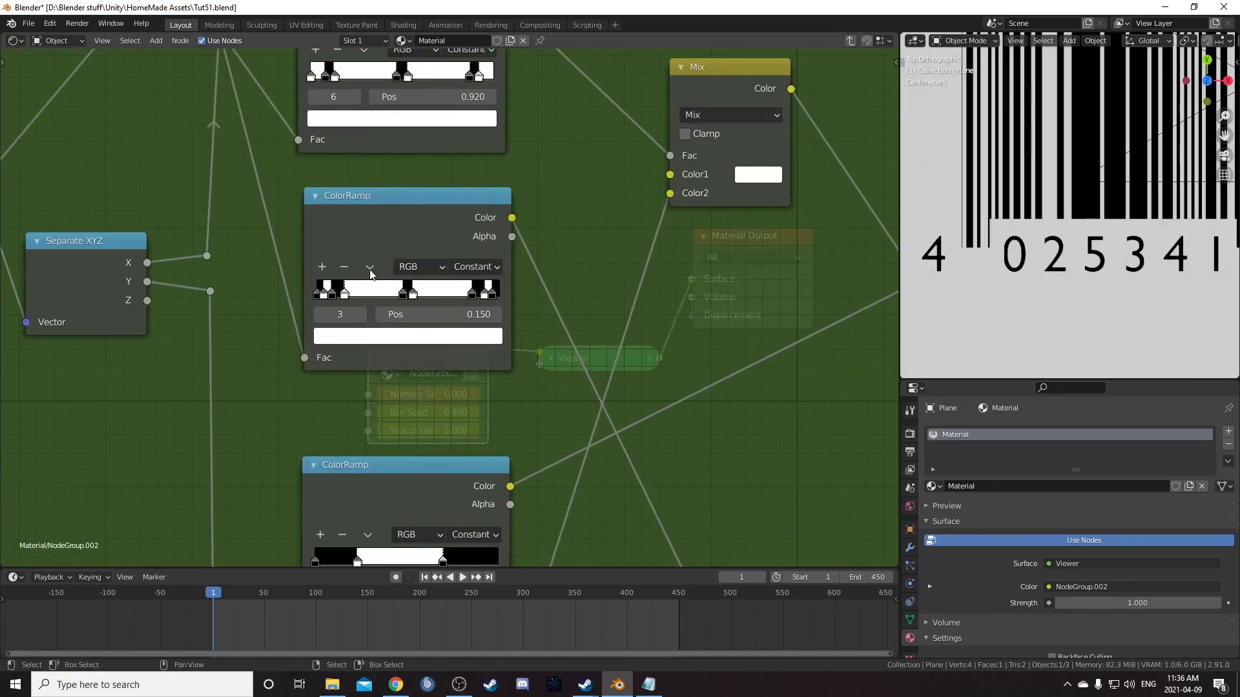
pyautogui.scroll(3, 390, 274)
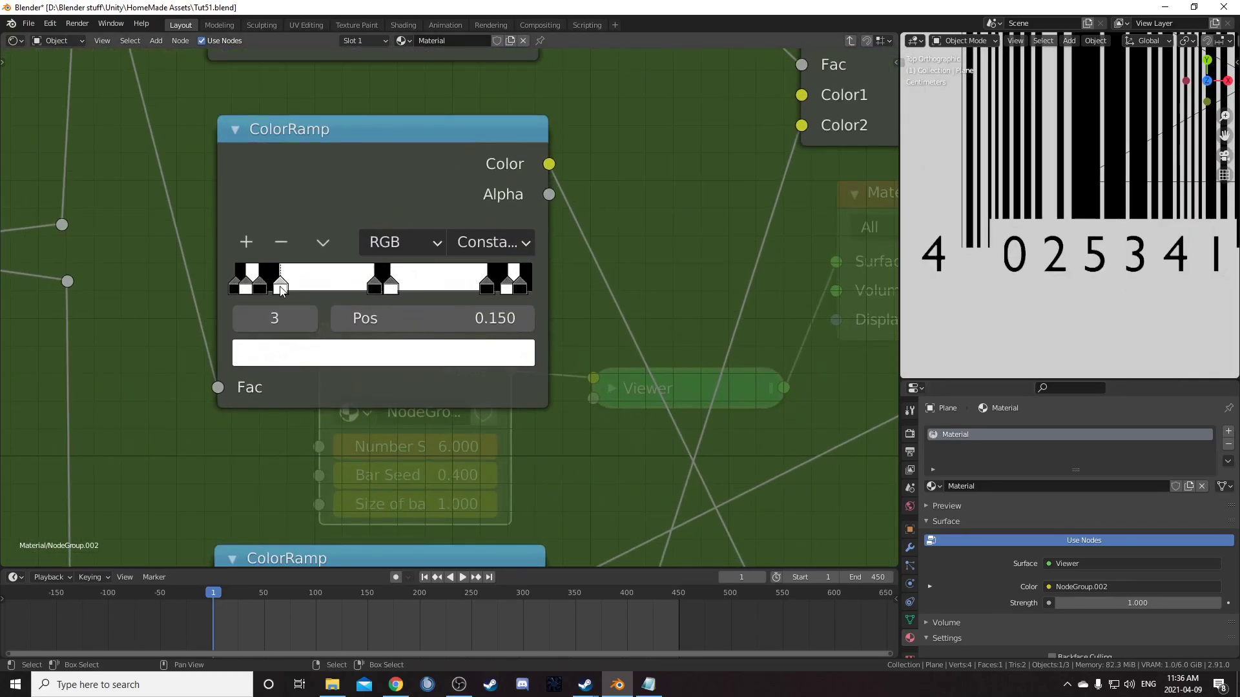
pyautogui.moveTo(281, 289); pyautogui.dragTo(277, 288)
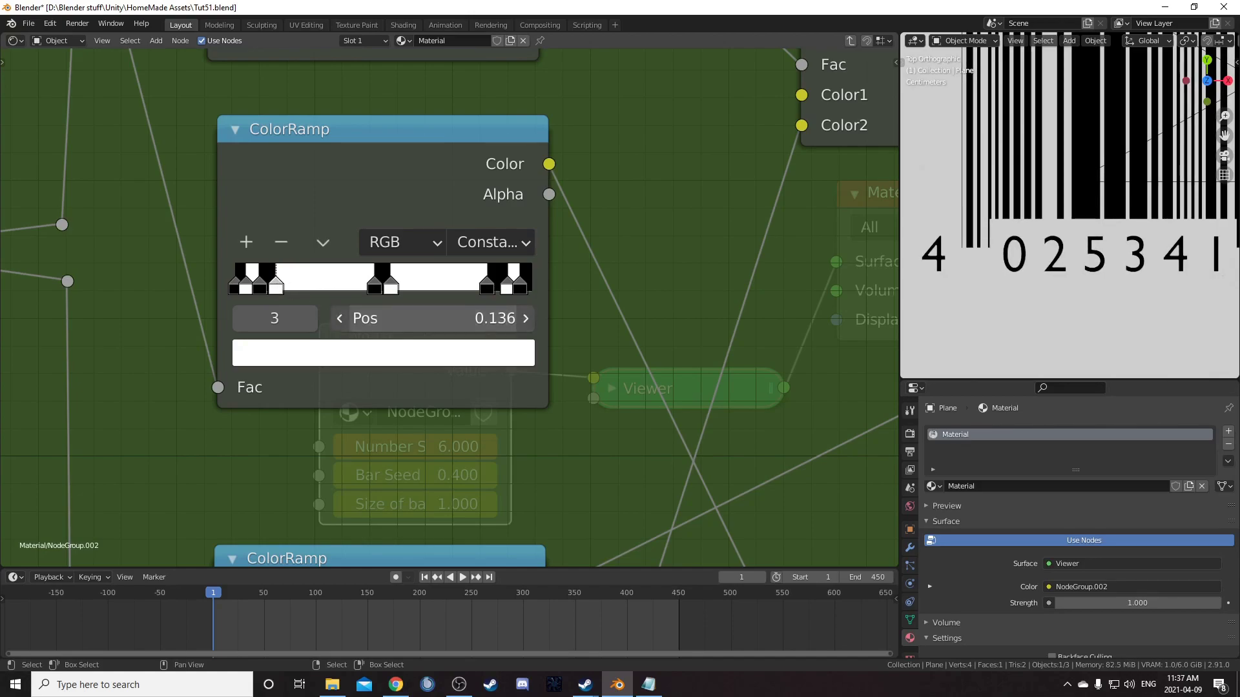
pyautogui.click(408, 317)
pyautogui.write('.14')
pyautogui.press('Return')
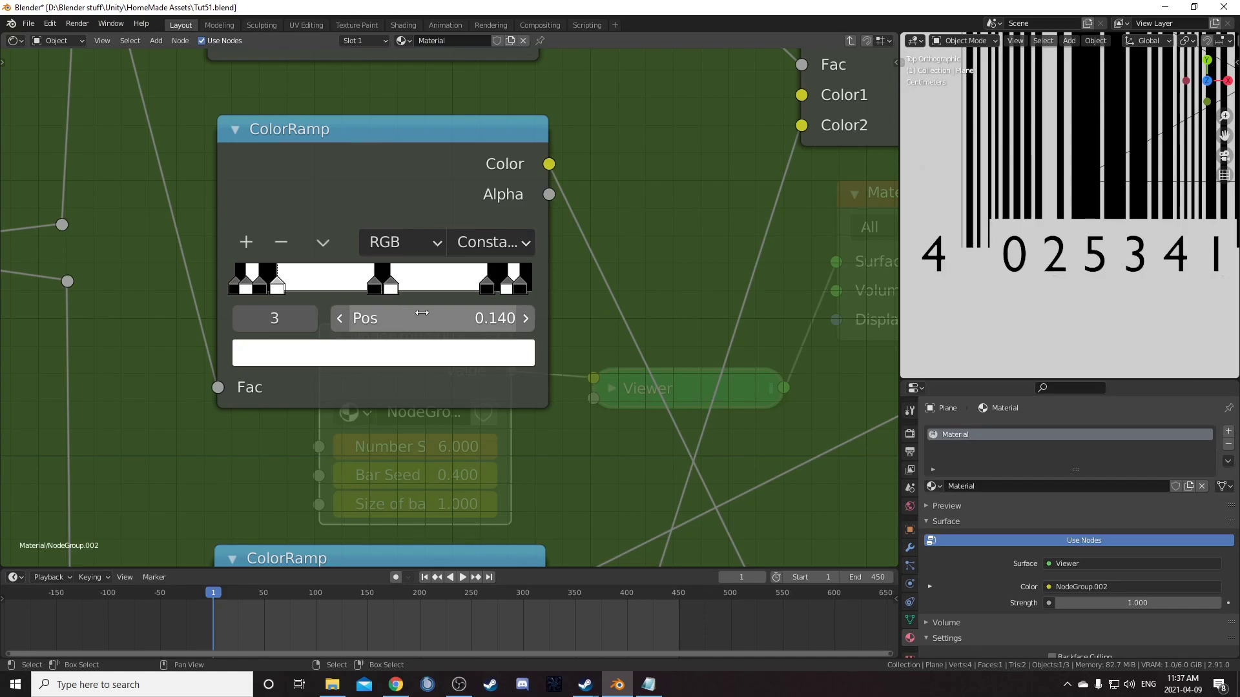
# Set white stop 1 of the lowest ColorRamp, the one with a narrow white band, to position 0.195.
pyautogui.scroll(-8, 432, 312)
pyautogui.moveTo(490, 514); pyautogui.dragTo(454, 191, button='middle')
pyautogui.moveTo(532, 327); pyautogui.dragTo(504, 240, button='middle')
pyautogui.scroll(8, 343, 417)
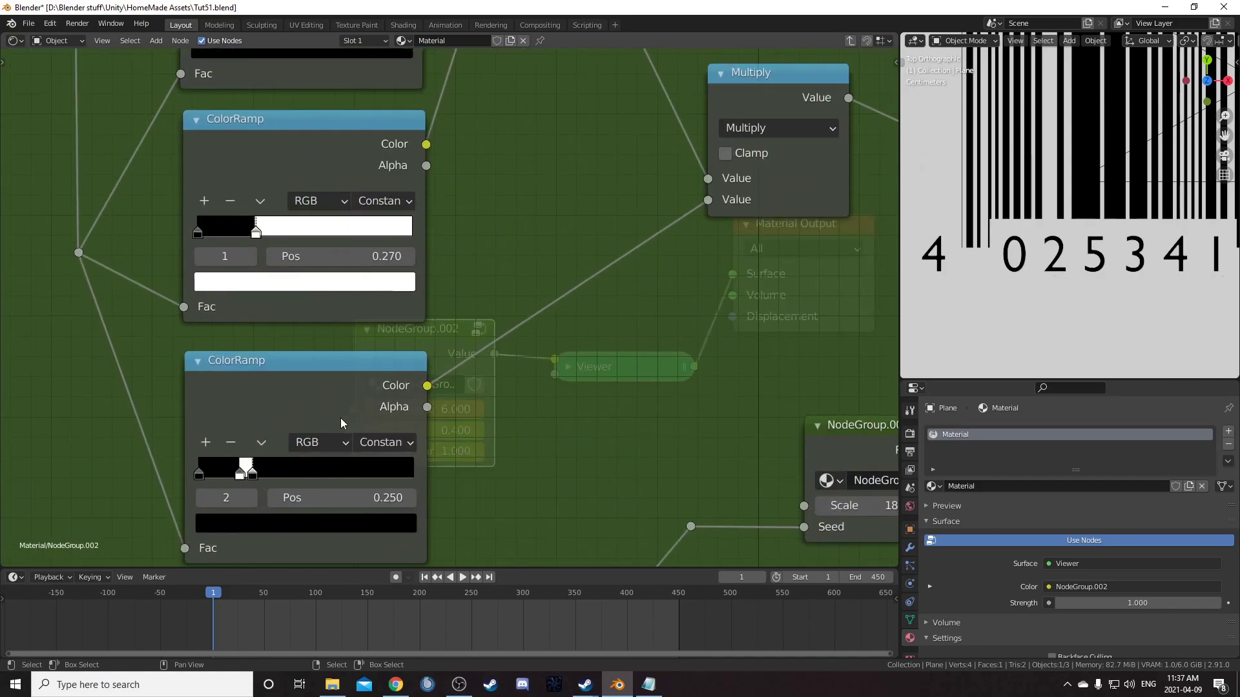
pyautogui.keyDown('shift'); pyautogui.moveTo(1098, 270); pyautogui.dragTo(1068, 233, button='middle'); pyautogui.keyUp('shift')
pyautogui.scroll(2, 1028, 249)
pyautogui.moveTo(152, 466); pyautogui.dragTo(265, 363, button='middle')
pyautogui.moveTo(298, 418); pyautogui.dragTo(297, 417)
pyautogui.click(401, 437)
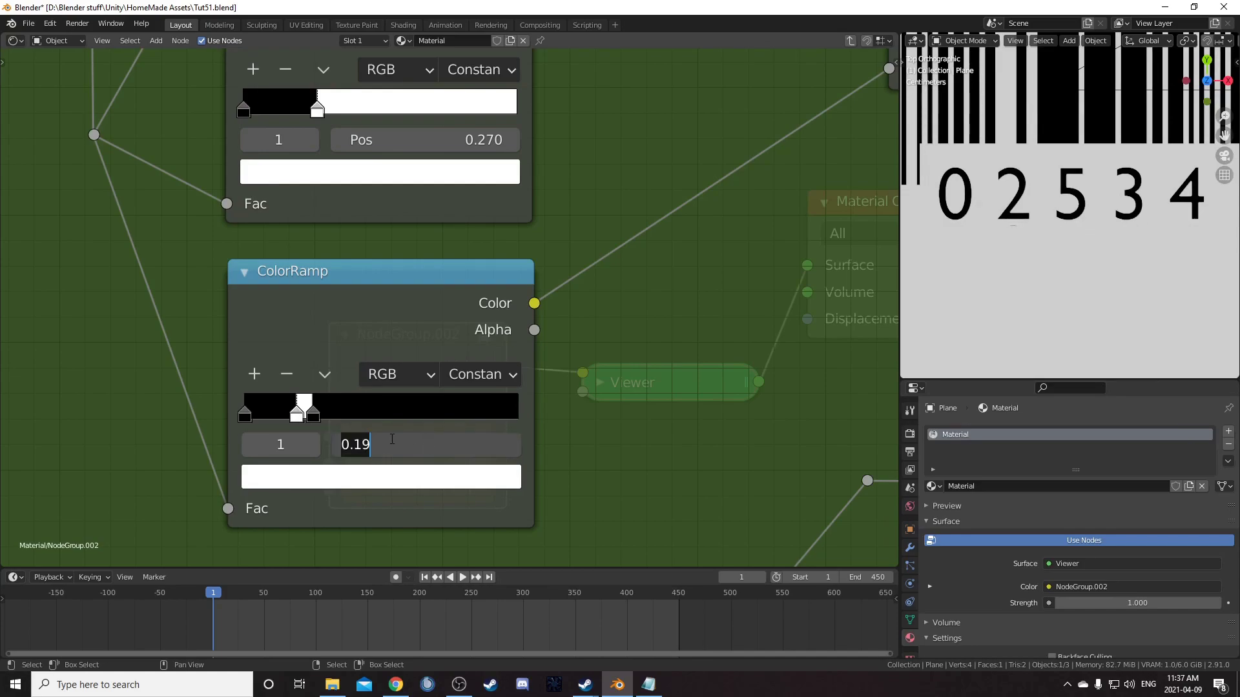
pyautogui.write('.195')
pyautogui.press('Return')
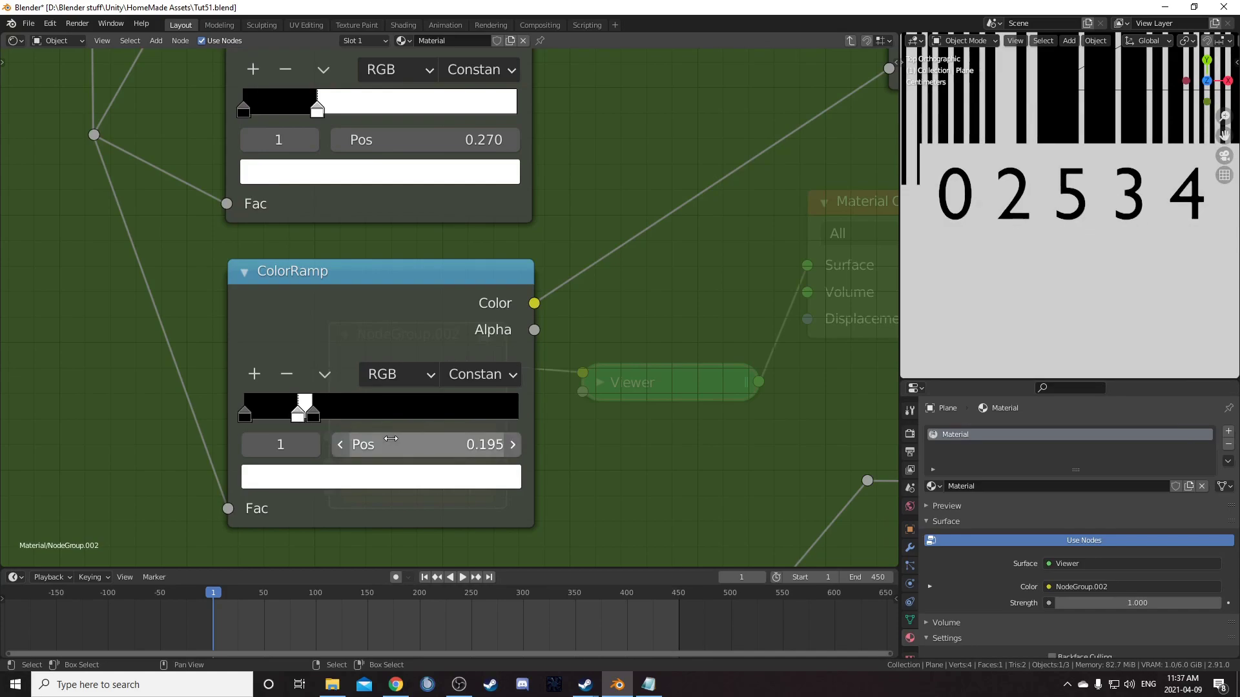
# Try shifting the white stop of the ColorRamp fed by the White Noise Texture, leaving its position at 0.63.
pyautogui.scroll(-3, 543, 404)
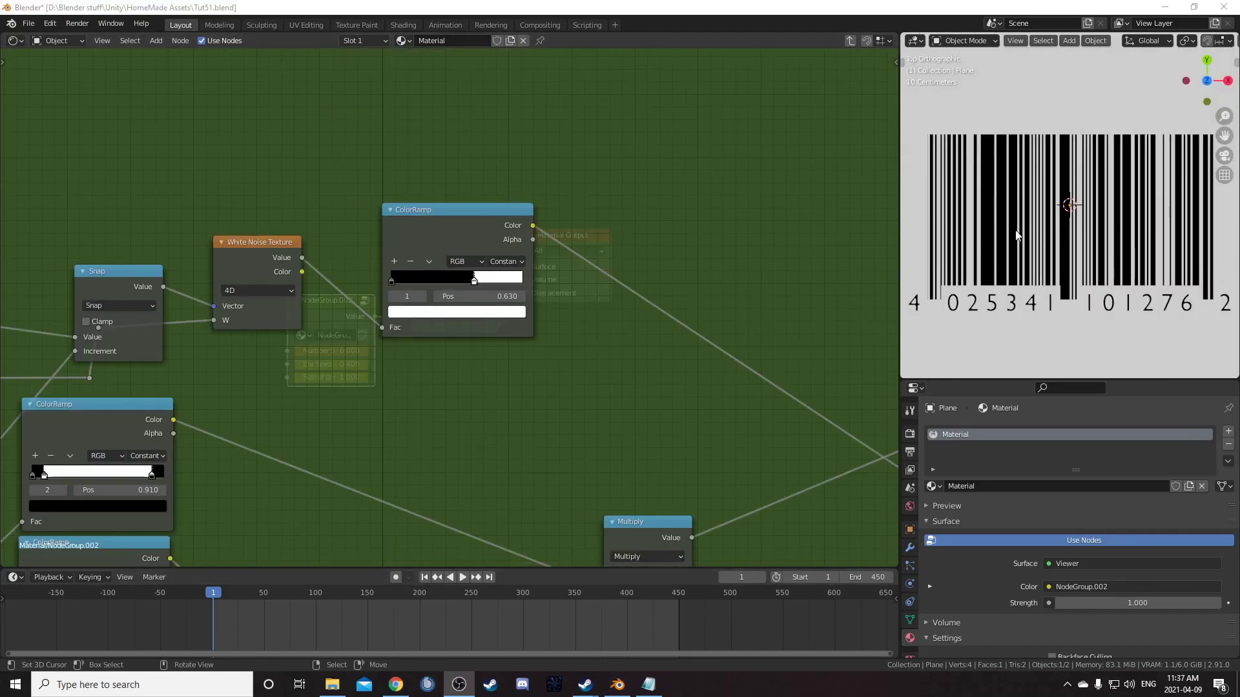
pyautogui.moveTo(258, 389); pyautogui.dragTo(491, 333, button='middle')
pyautogui.scroll(-3, 654, 280)
pyautogui.scroll(1, 491, 332)
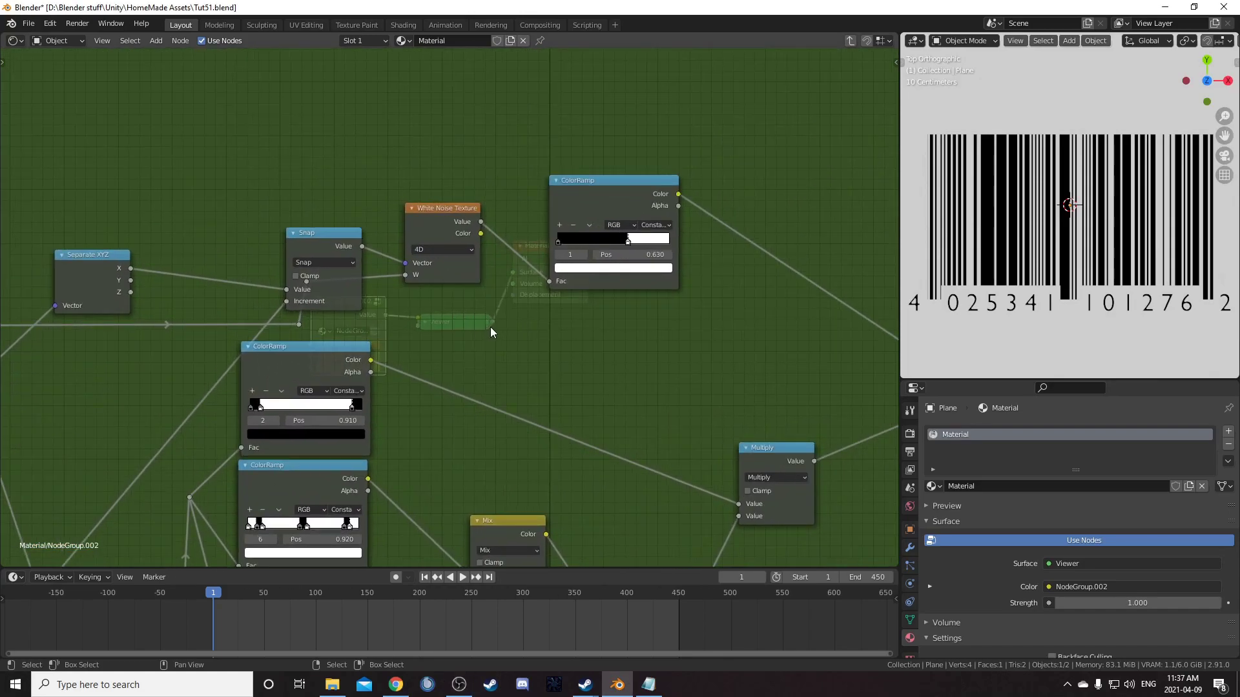
pyautogui.scroll(2, 646, 207)
pyautogui.moveTo(685, 206); pyautogui.dragTo(520, 278, button='middle')
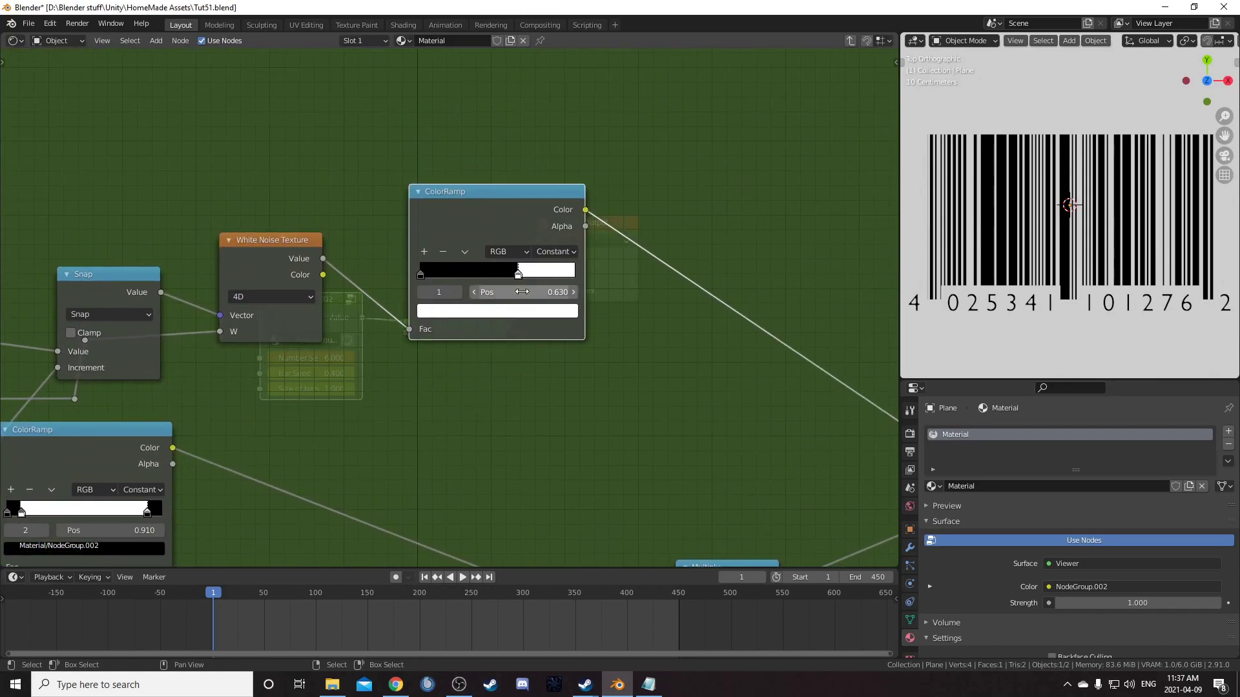
pyautogui.moveTo(521, 278)
pyautogui.mouseDown()
pyautogui.moveTo(446, 277)
pyautogui.moveTo(581, 277)
pyautogui.moveTo(536, 277)
pyautogui.mouseUp()
pyautogui.click(540, 294)
pyautogui.press('Return')
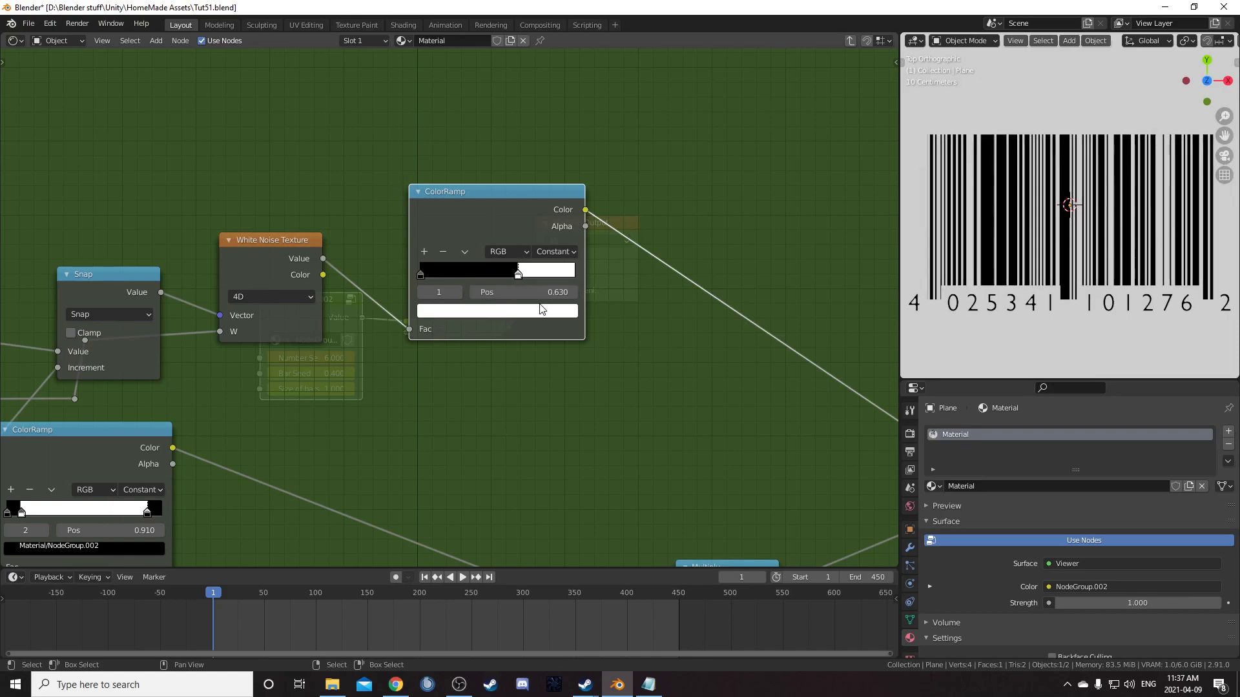